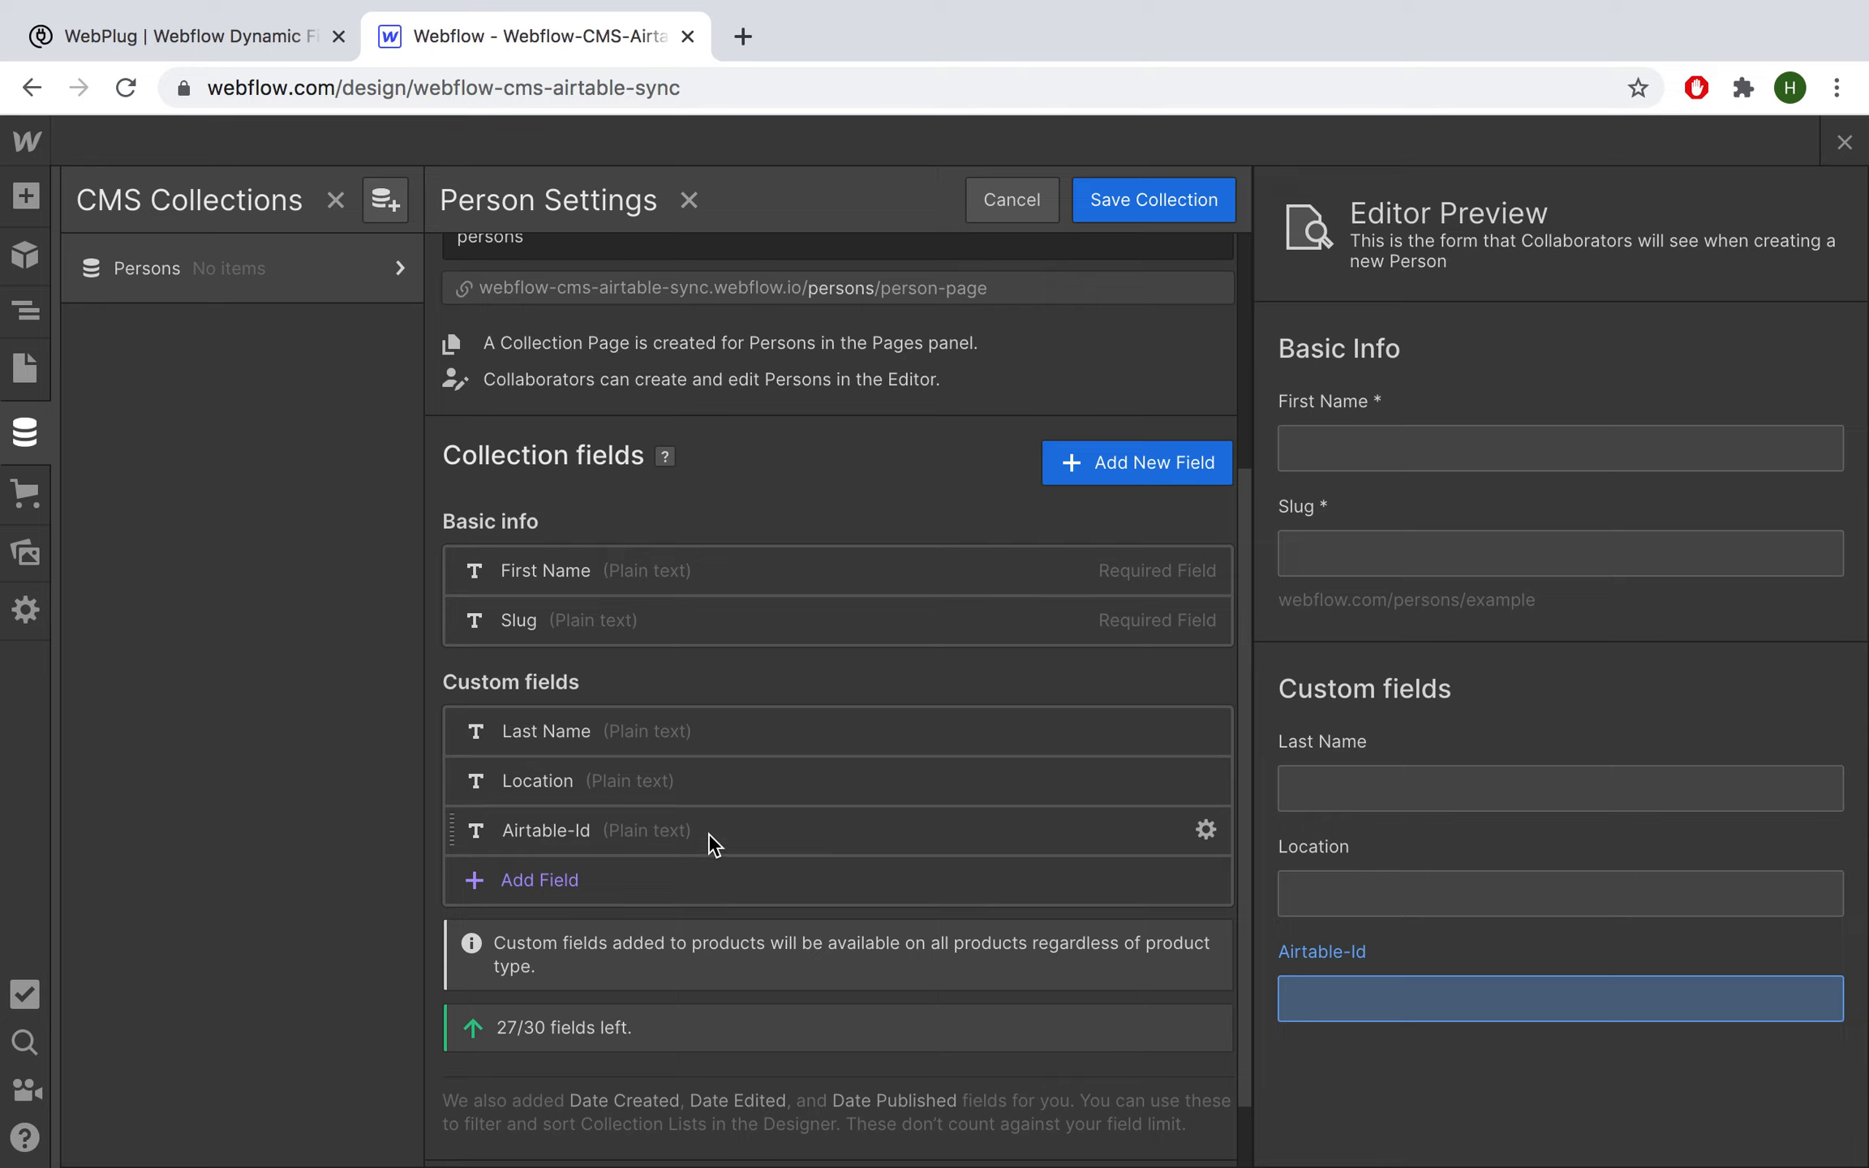
Step: Switch to the WebPlug dashboard for the webflow-cms-airtable-sync project
{"action": "left_click", "coordinate": [232, 37]}
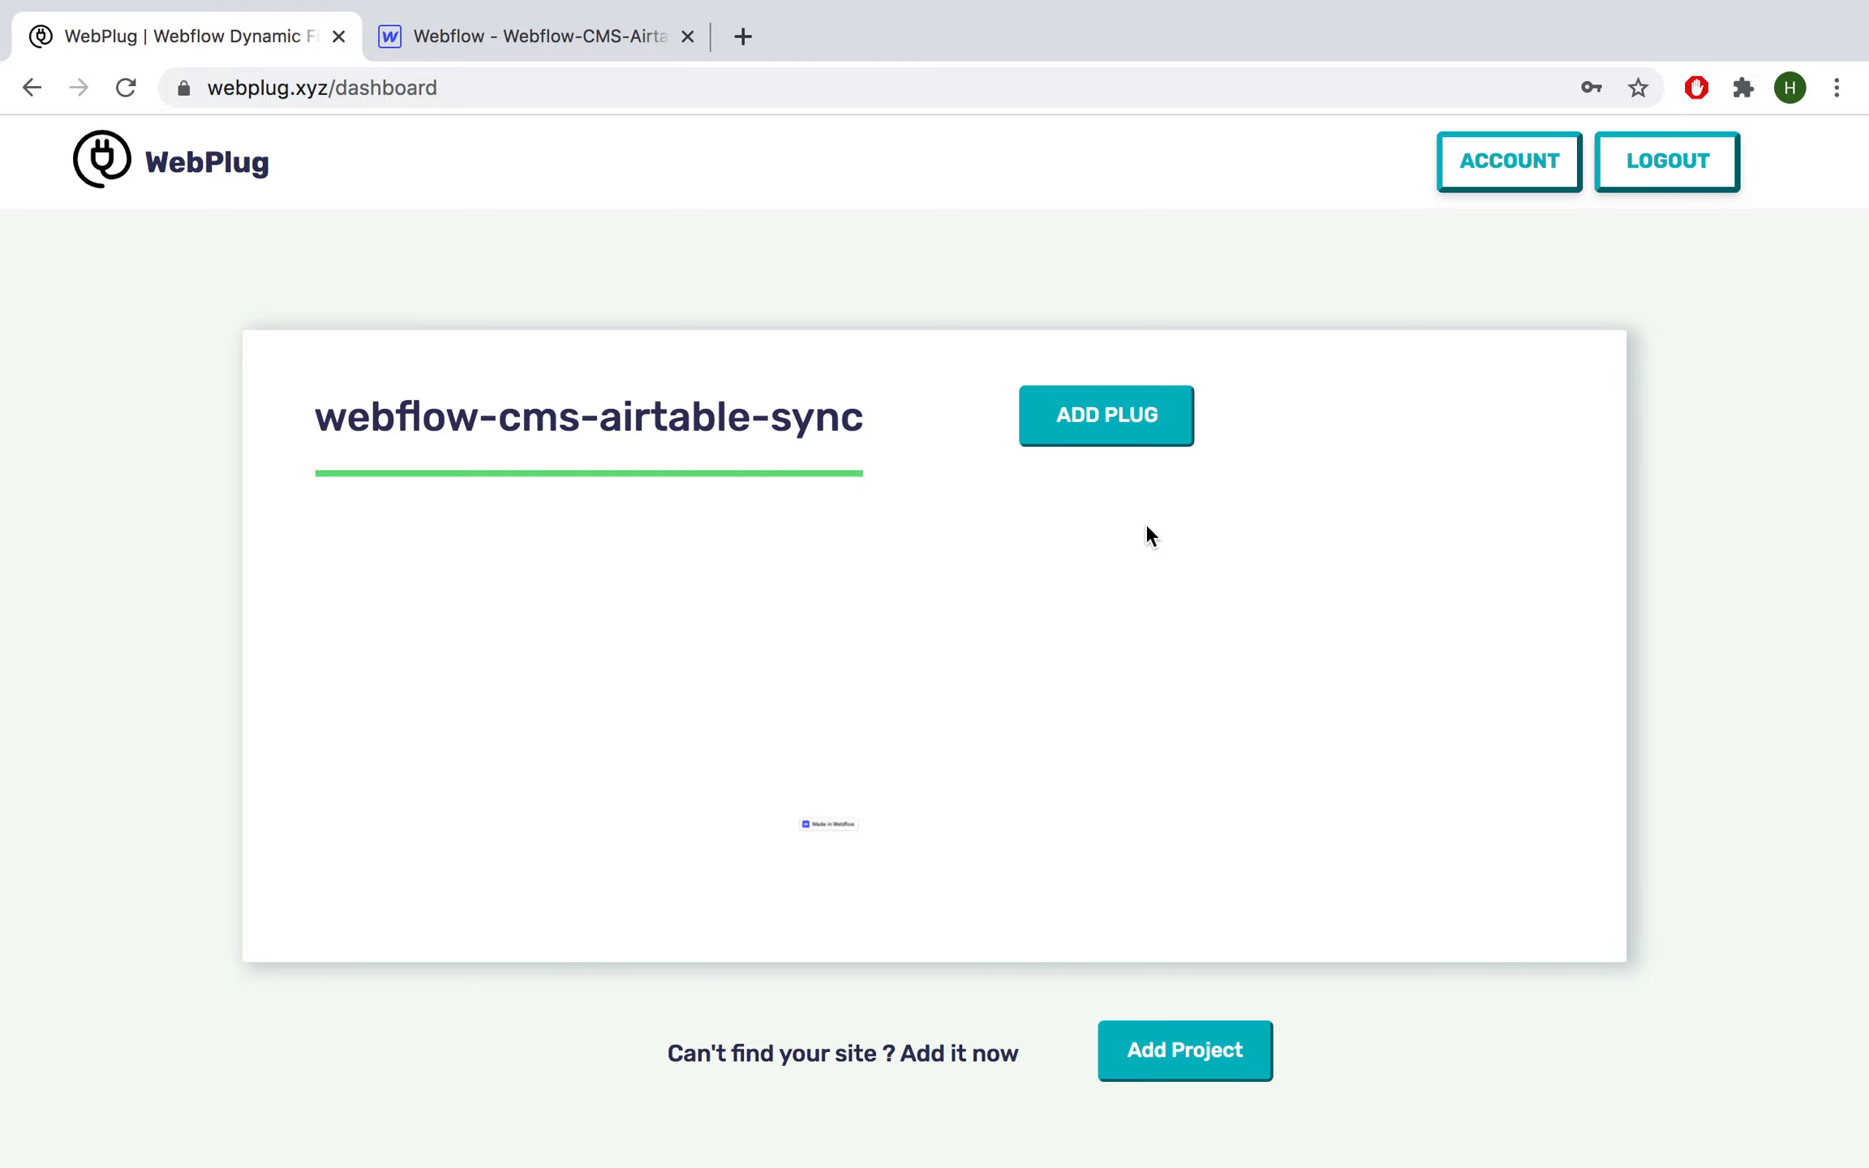
Step: Add an Airtable Connector plug to the project and open its setup page
{"action": "left_click", "coordinate": [1094, 439]}
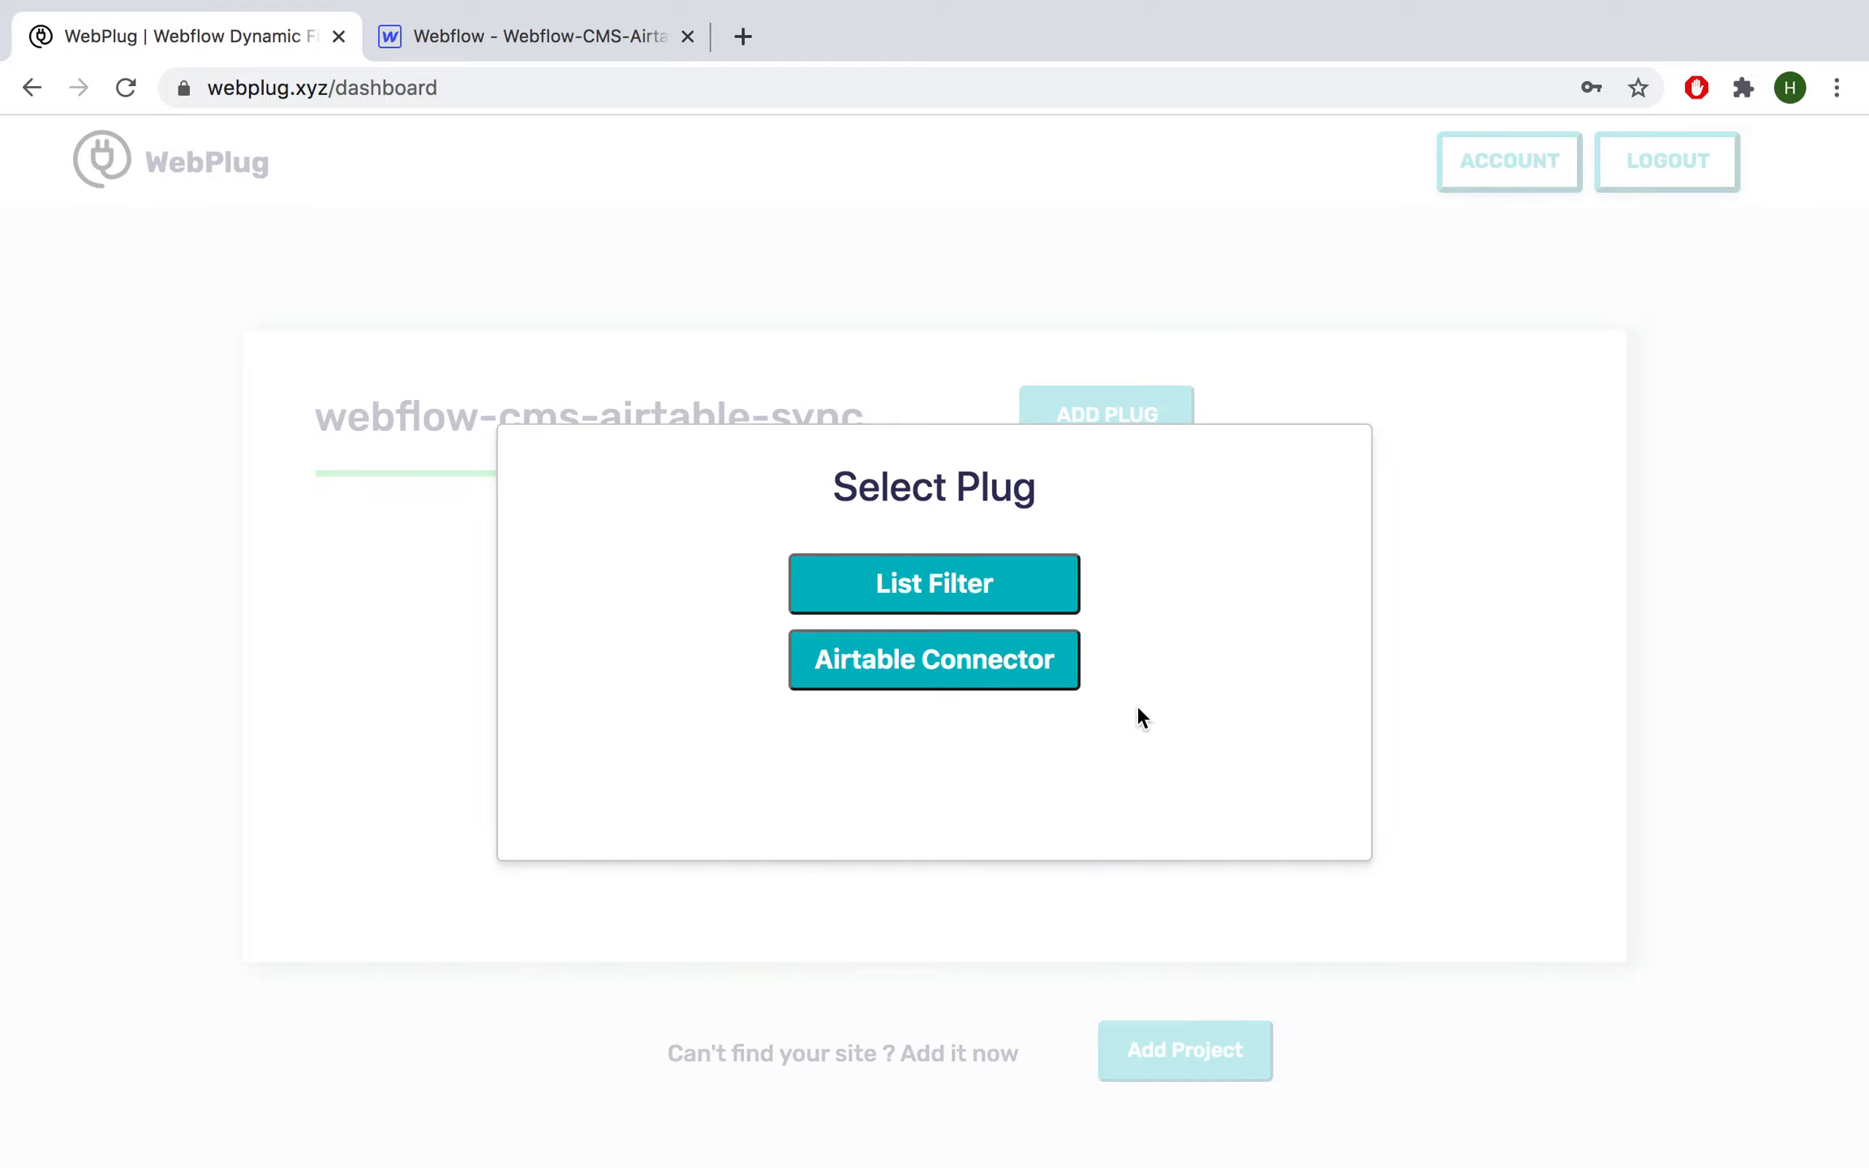
{"action": "left_click", "coordinate": [903, 686]}
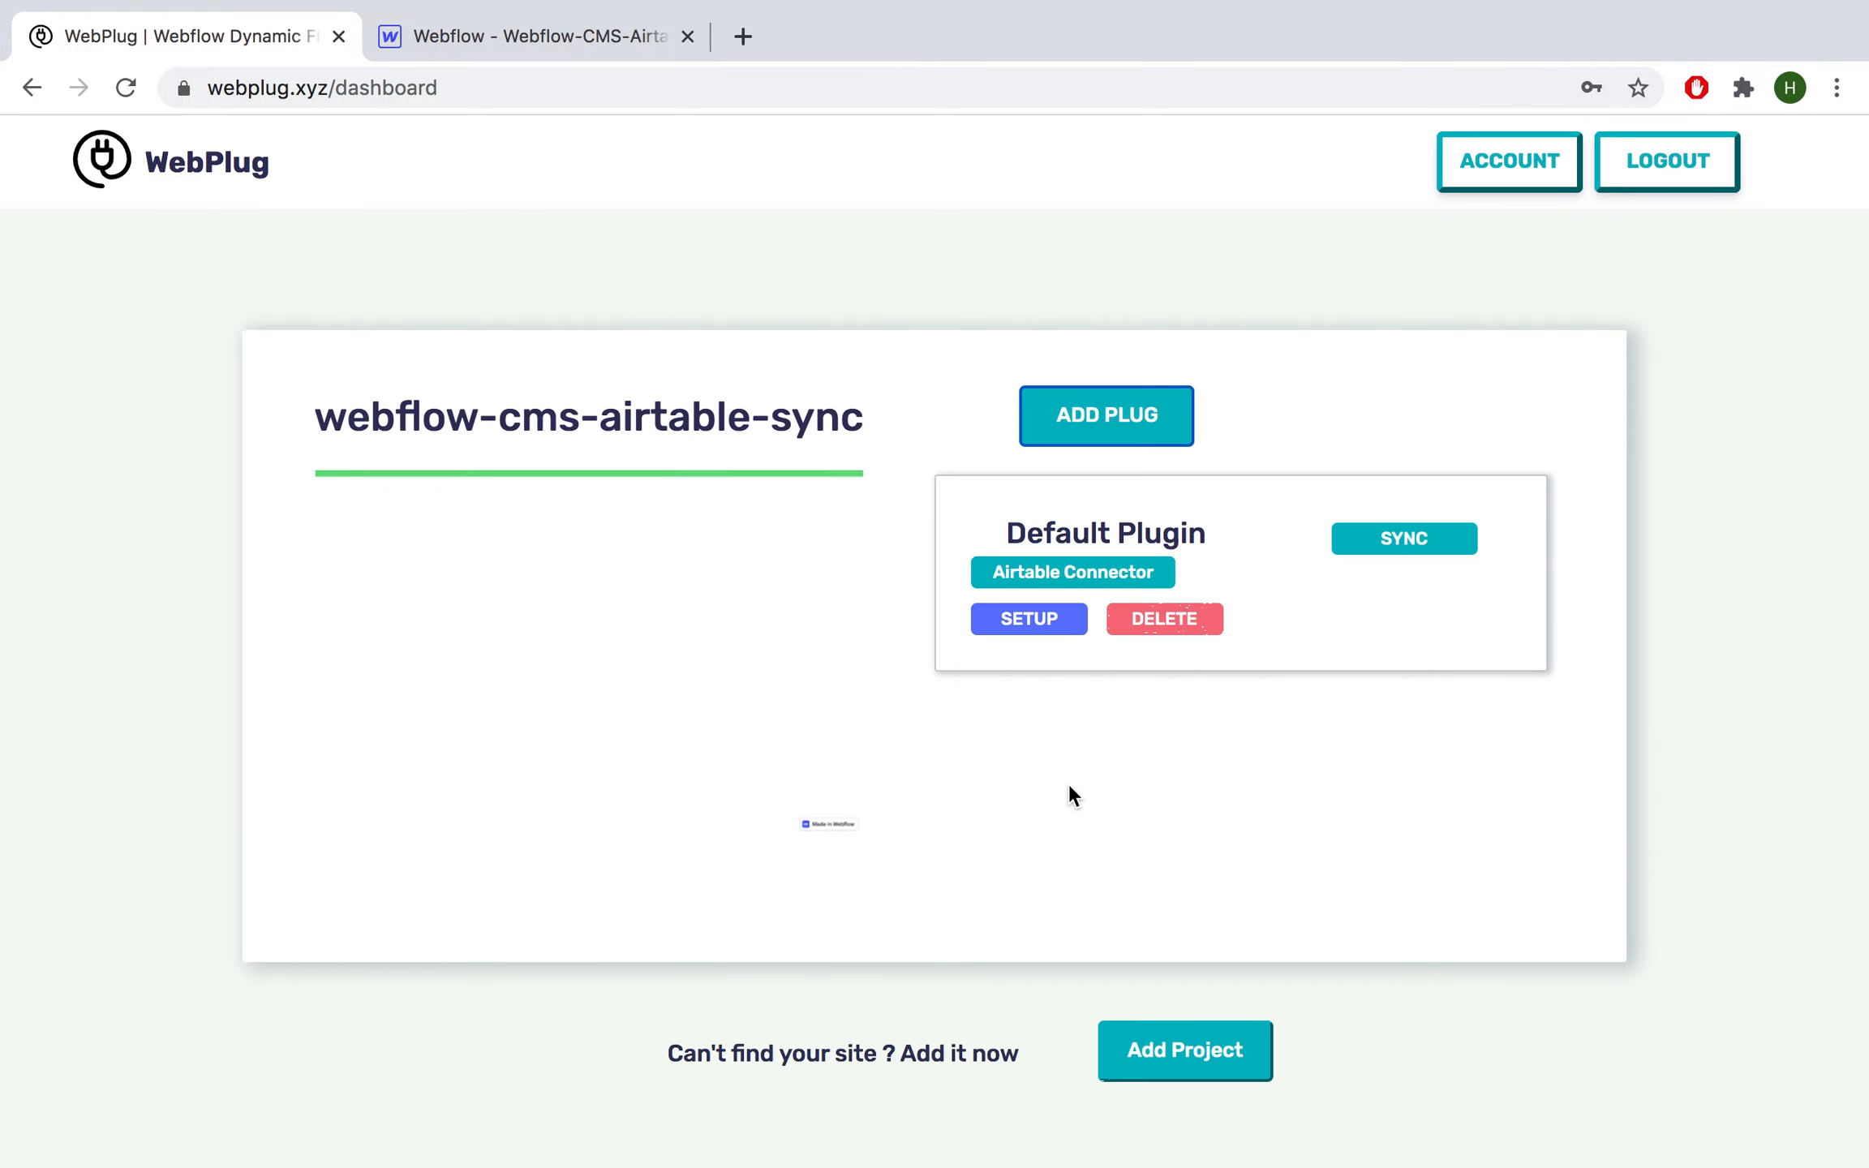
{"action": "left_click", "coordinate": [1026, 628]}
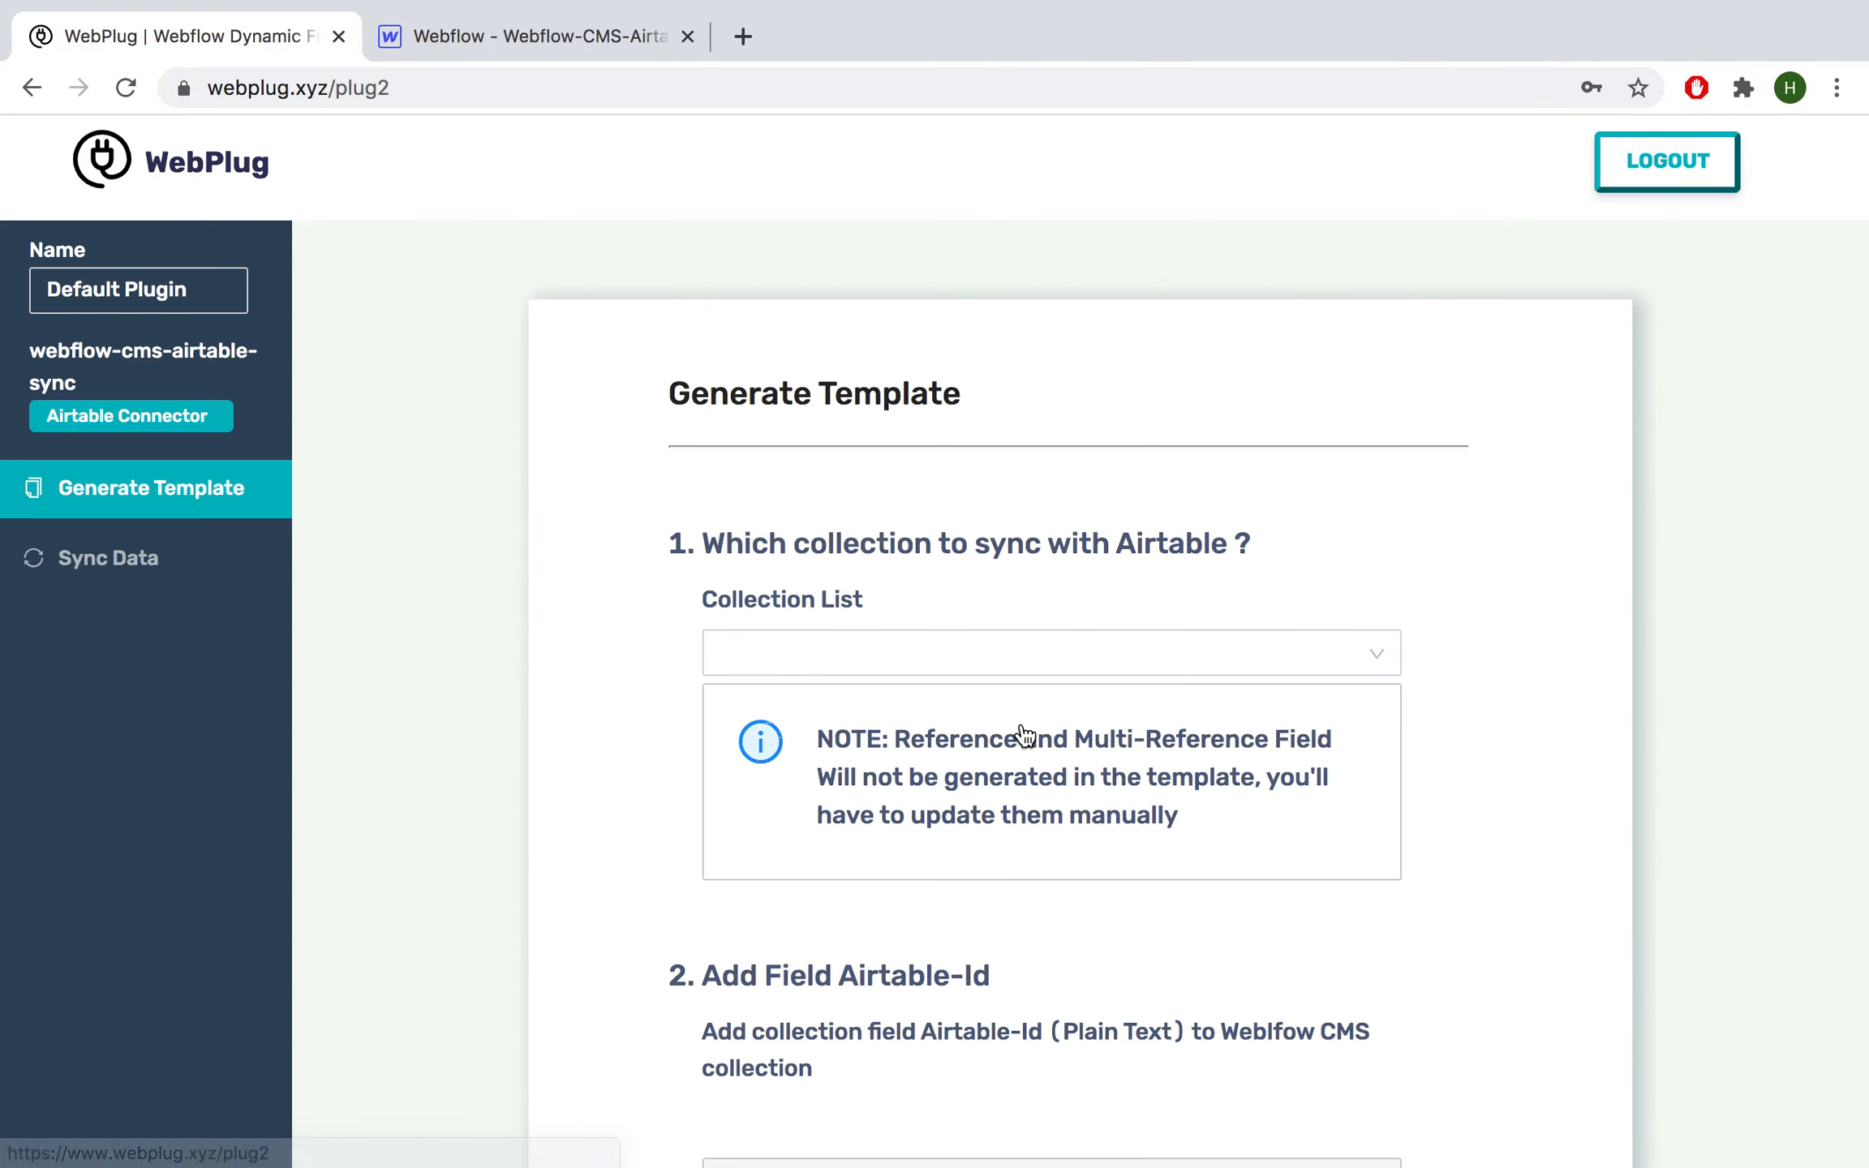
{"action": "scroll", "coordinate": [1023, 735], "scroll_direction": "down", "scroll_amount": 3}
Step: Choose Persons as the Webflow collection to sync with Airtable
{"action": "left_click", "coordinate": [772, 434]}
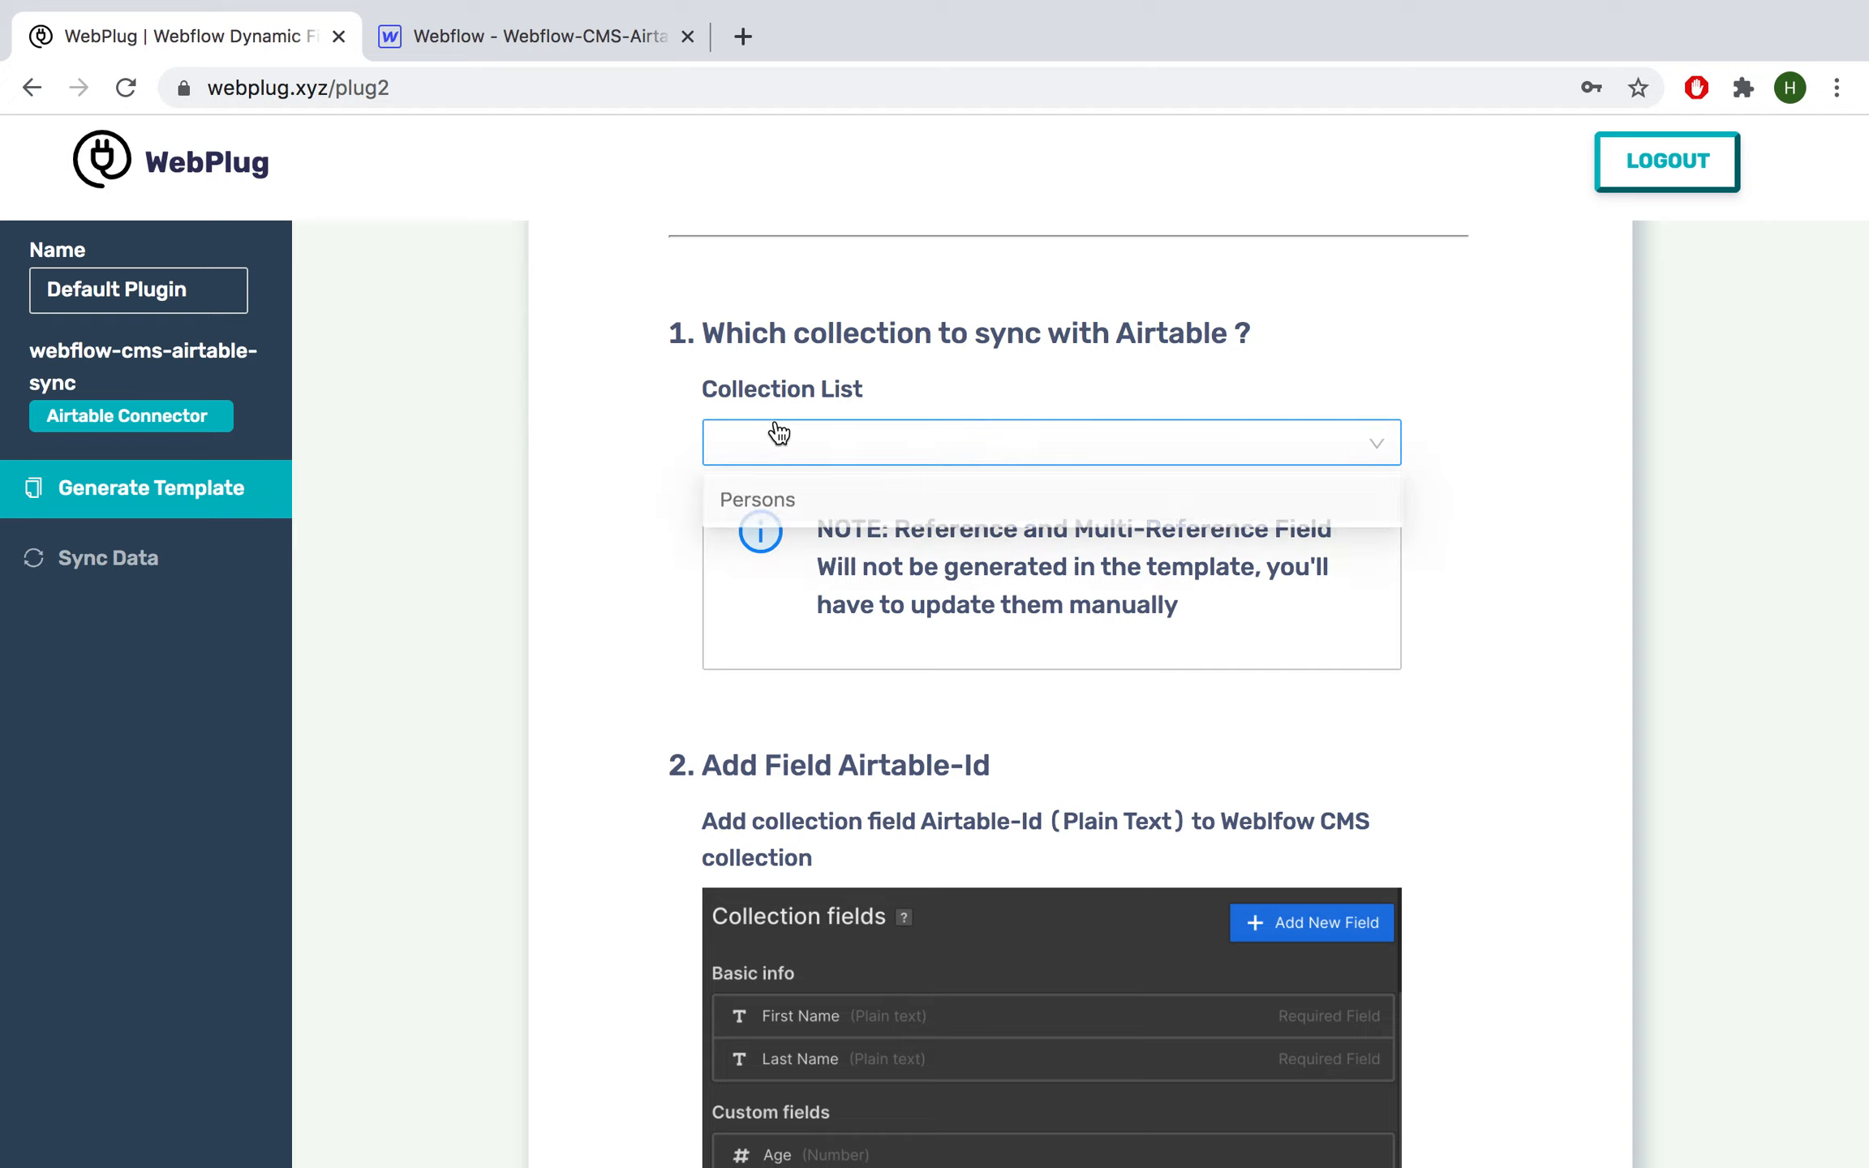
{"action": "left_click", "coordinate": [759, 520]}
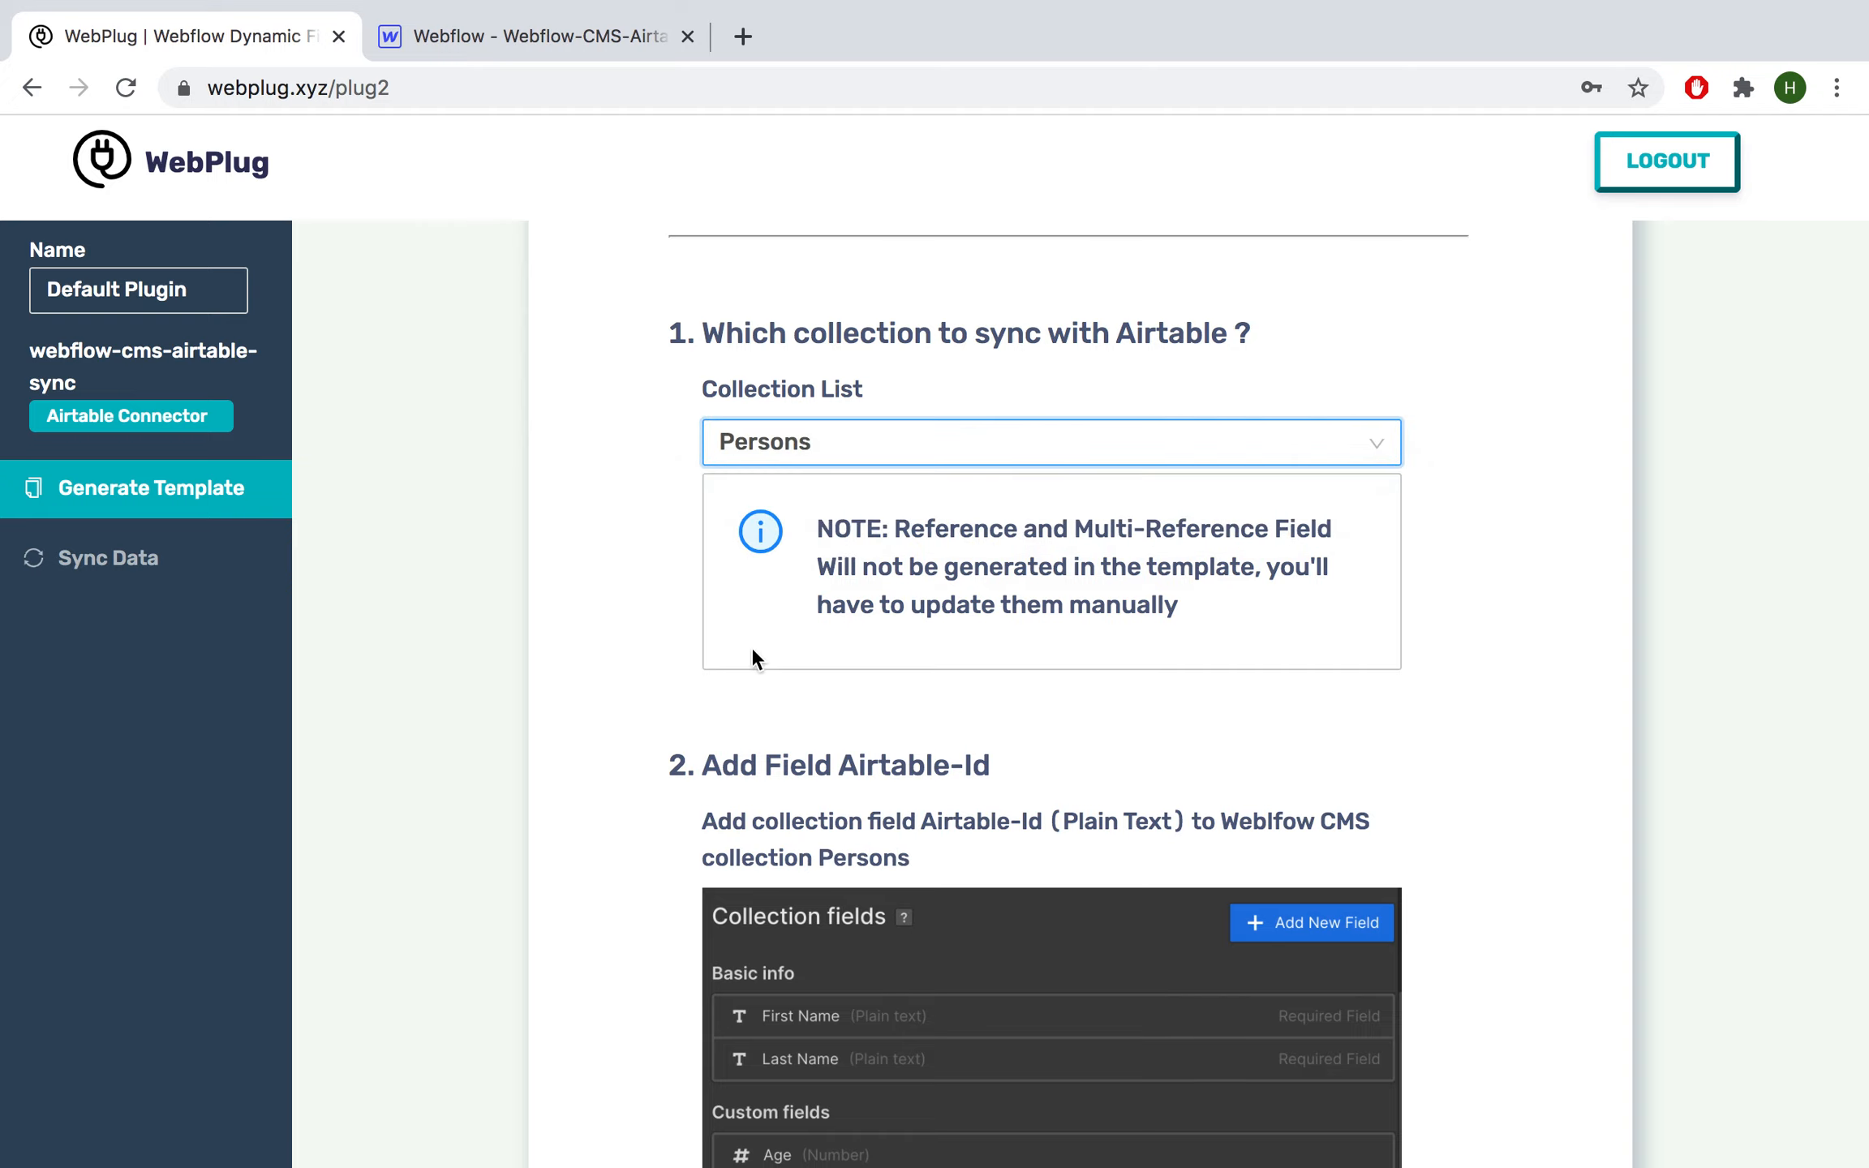
{"action": "scroll", "coordinate": [633, 740], "scroll_direction": "down", "scroll_amount": 1}
{"action": "scroll", "coordinate": [628, 729], "scroll_direction": "down", "scroll_amount": 5}
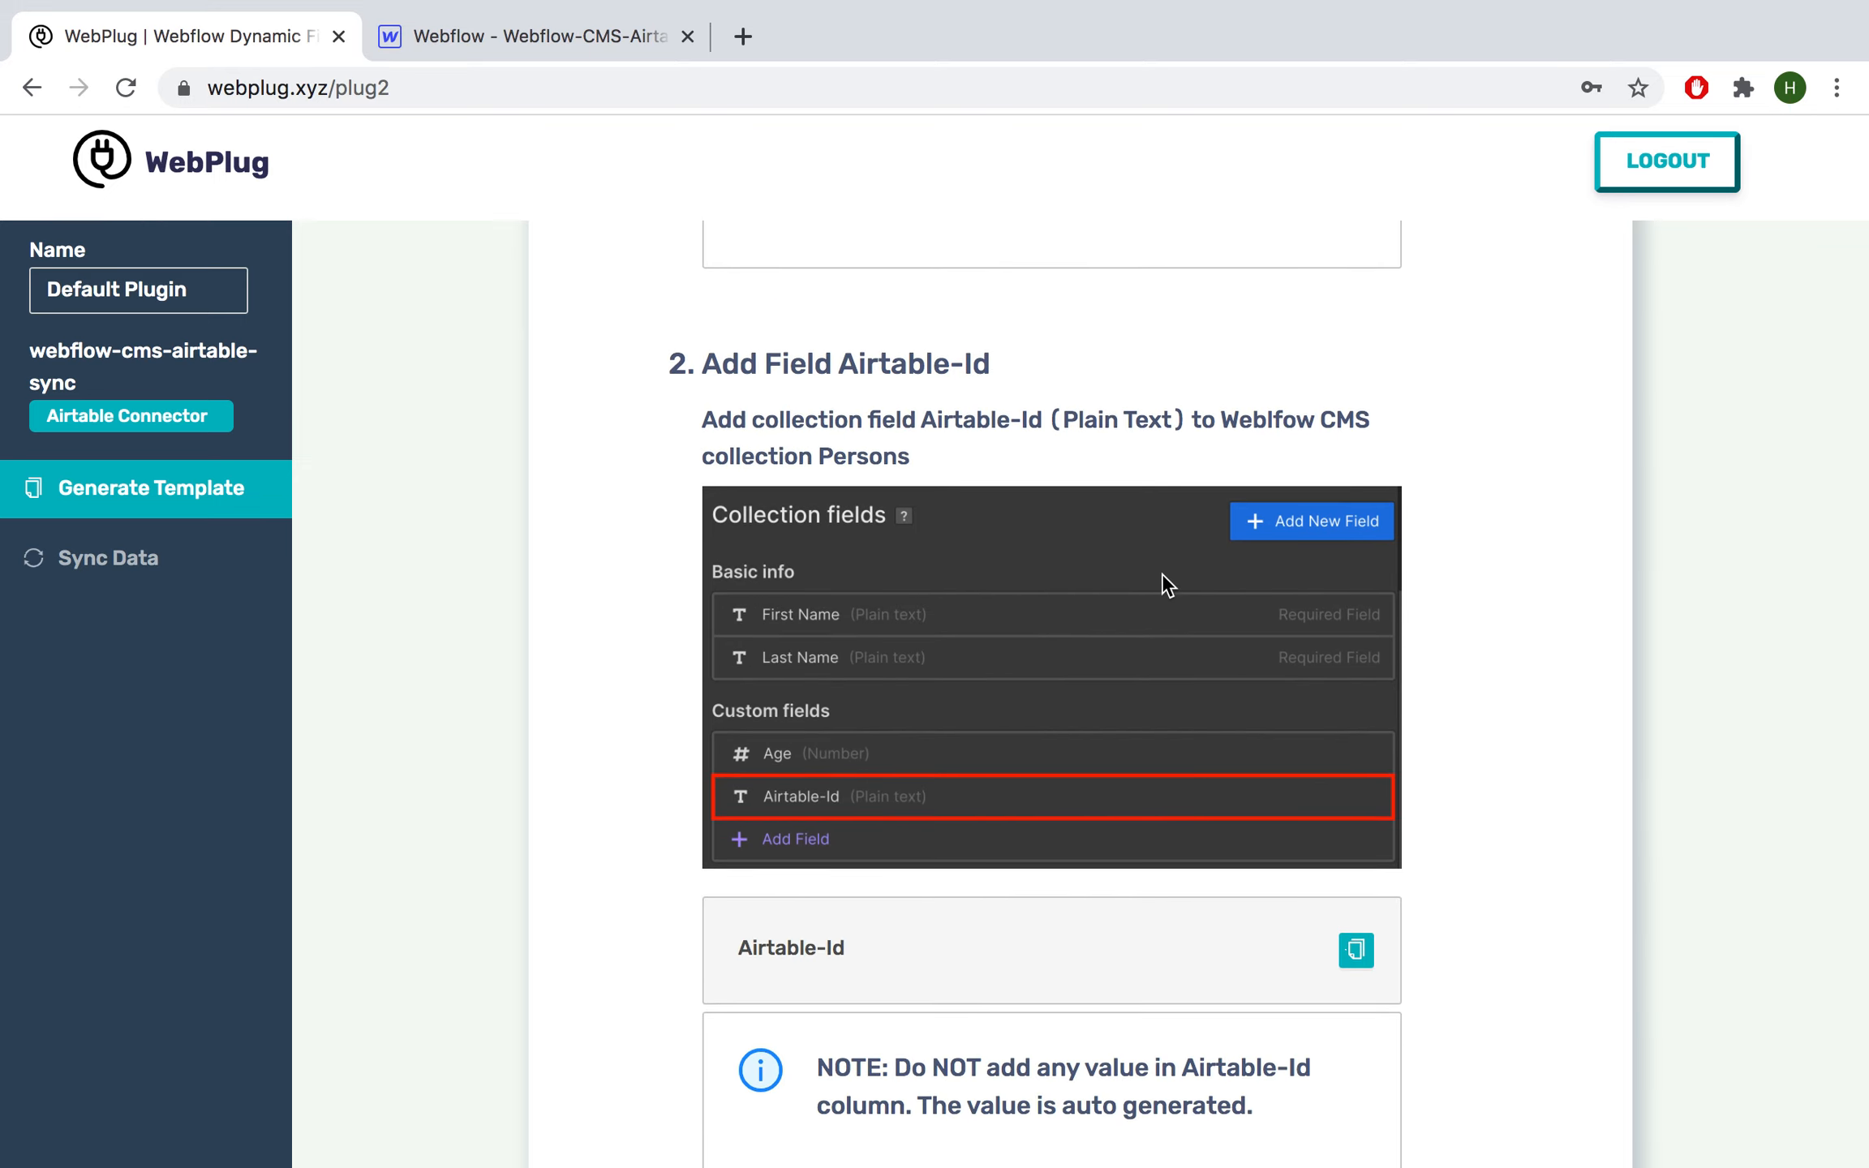
{"action": "scroll", "coordinate": [1155, 585], "scroll_direction": "down", "scroll_amount": 2}
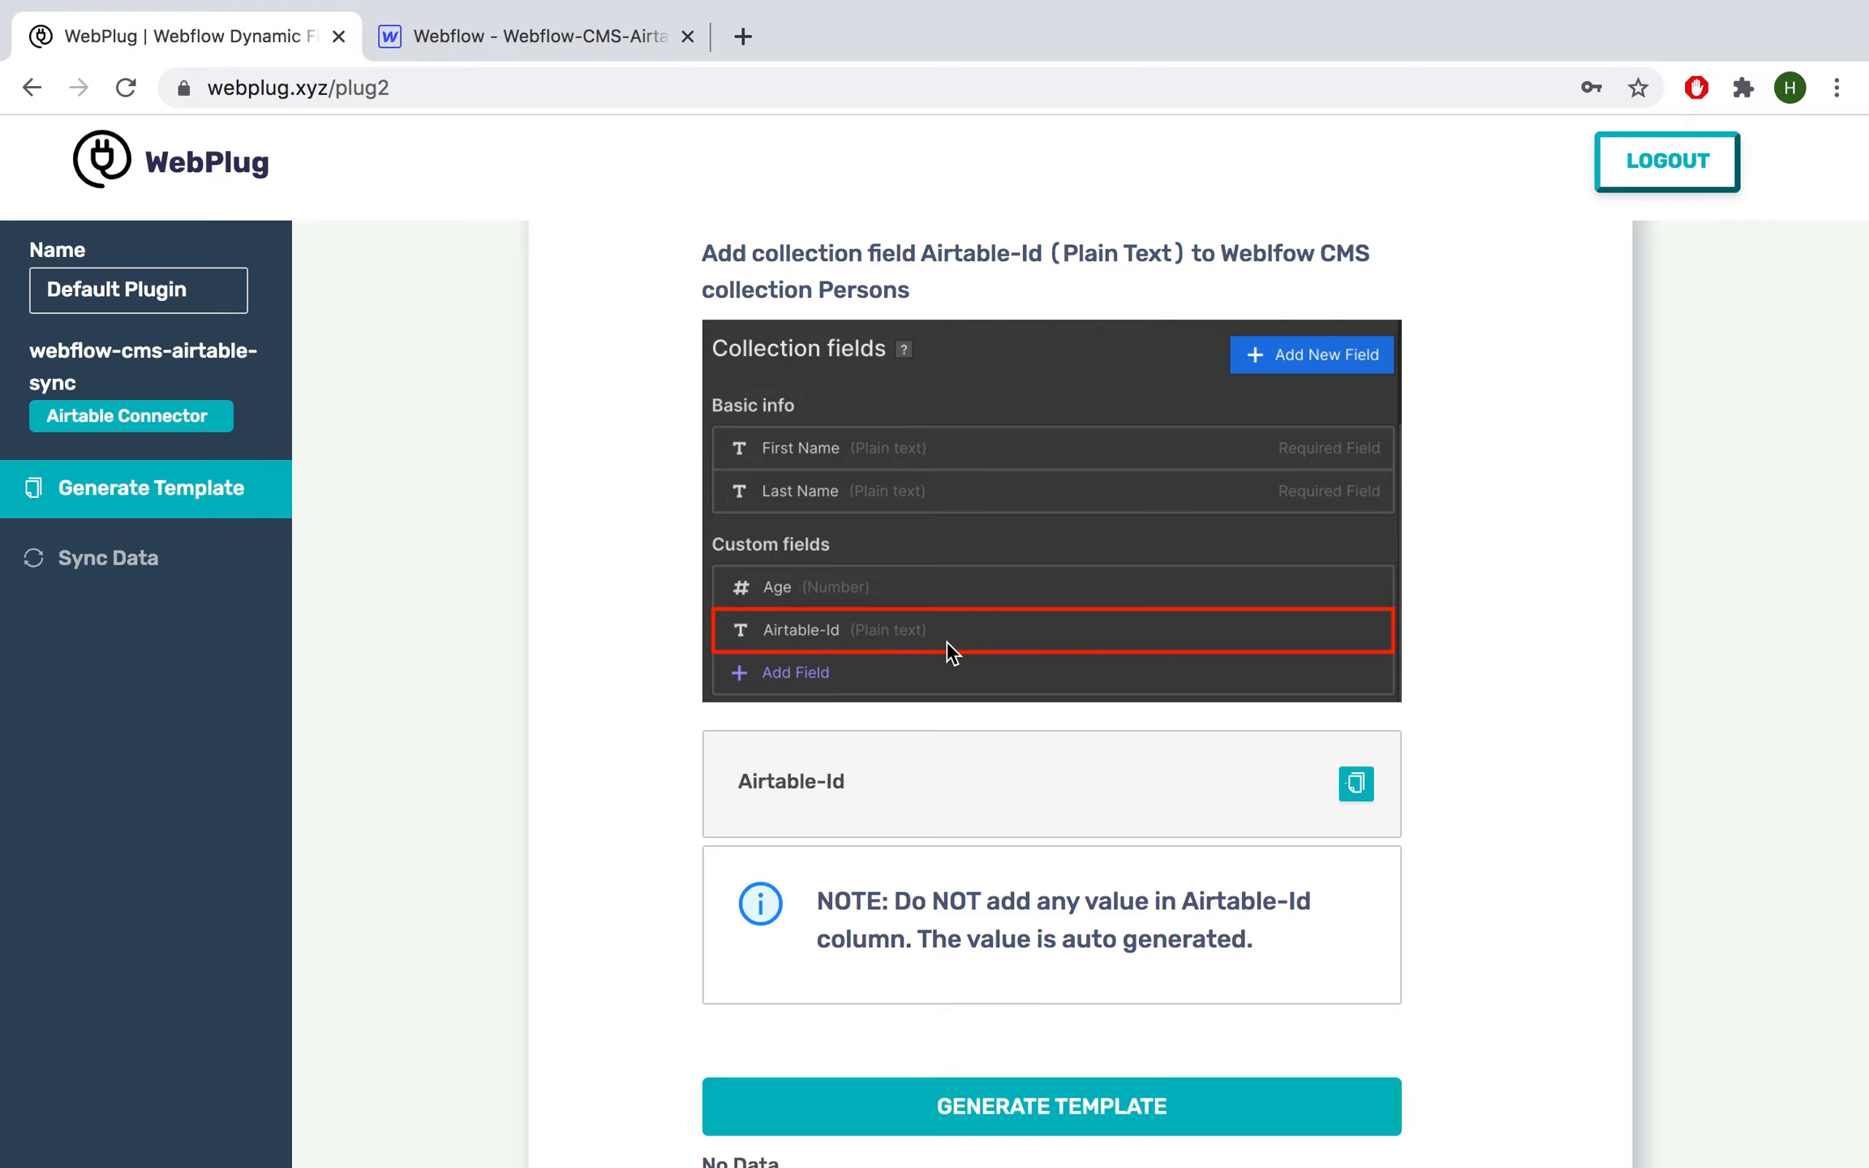
{"action": "scroll", "coordinate": [852, 636], "scroll_direction": "down", "scroll_amount": 1}
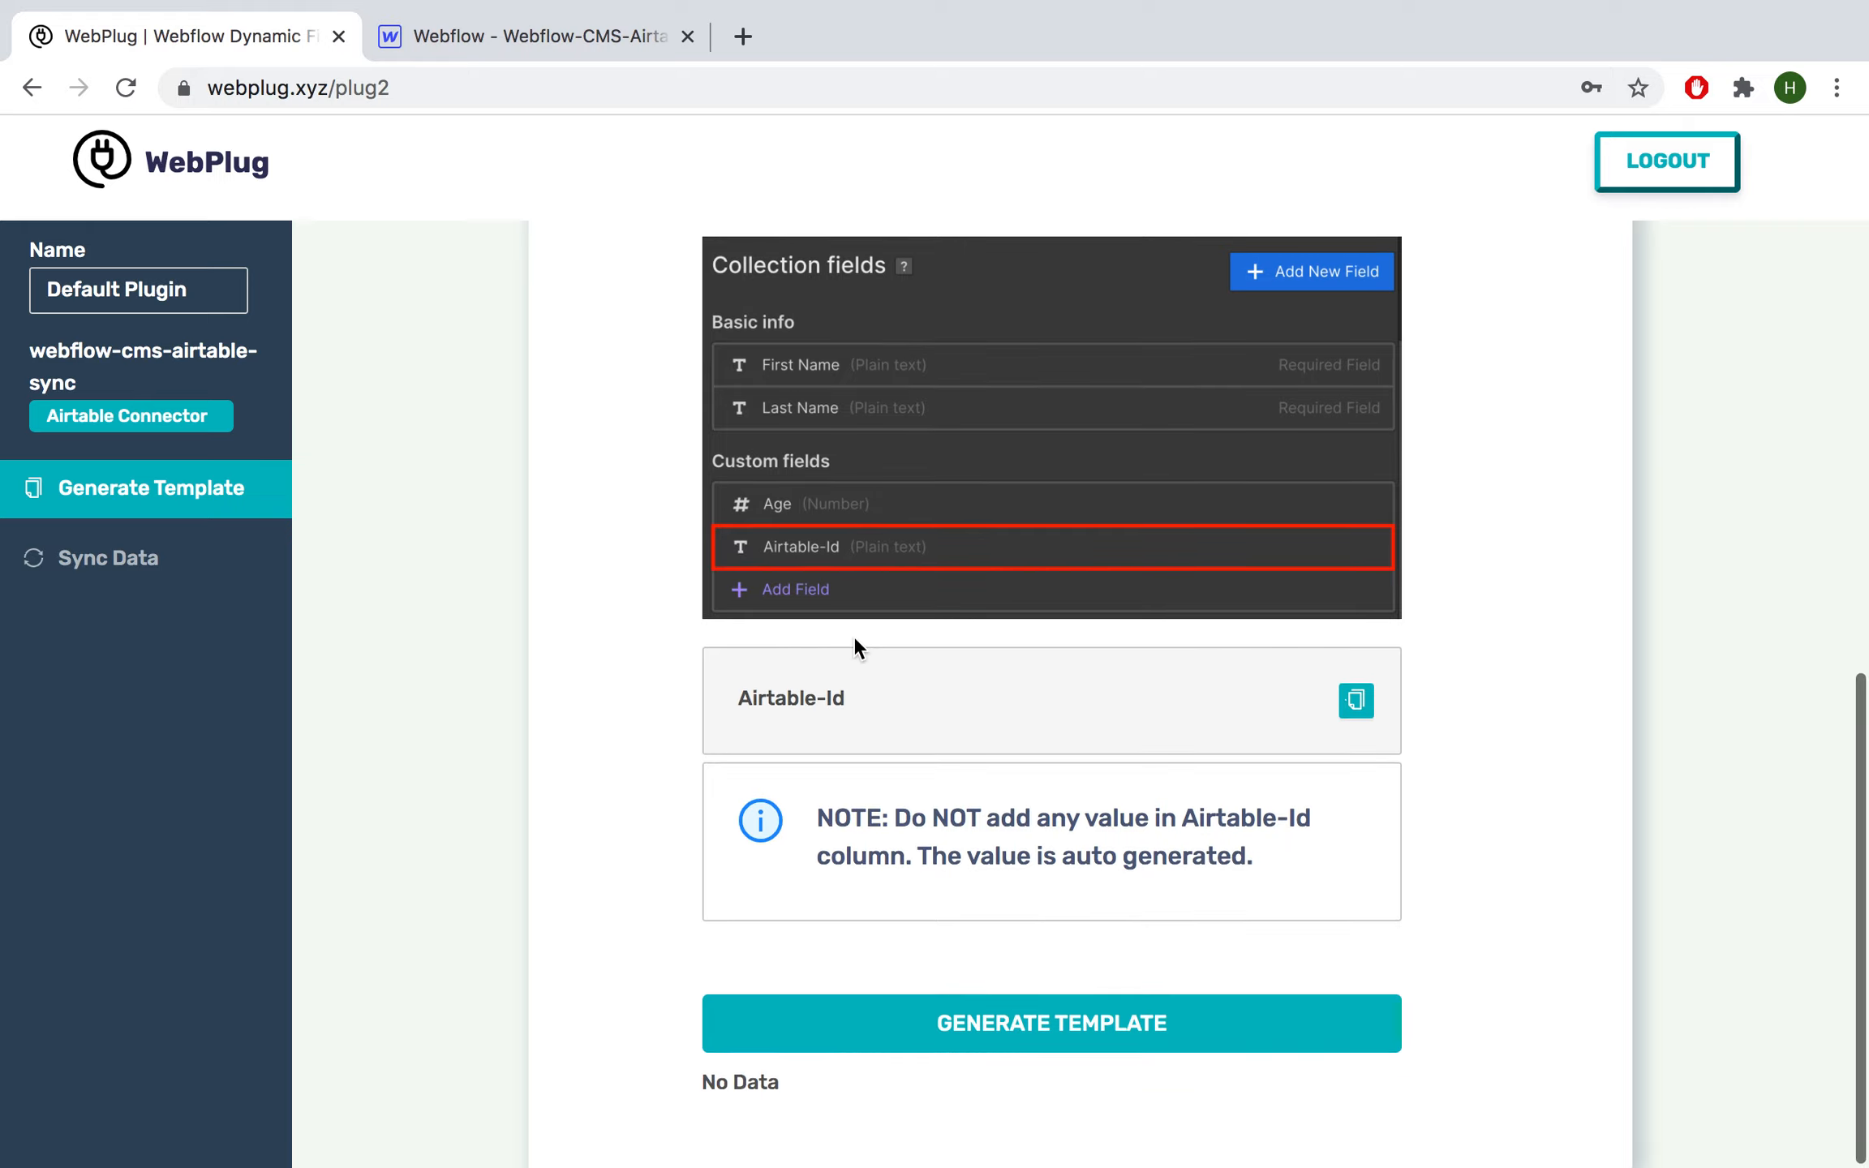
{"action": "scroll", "coordinate": [853, 636], "scroll_direction": "up", "scroll_amount": 2}
{"action": "scroll", "coordinate": [853, 637], "scroll_direction": "down", "scroll_amount": 1}
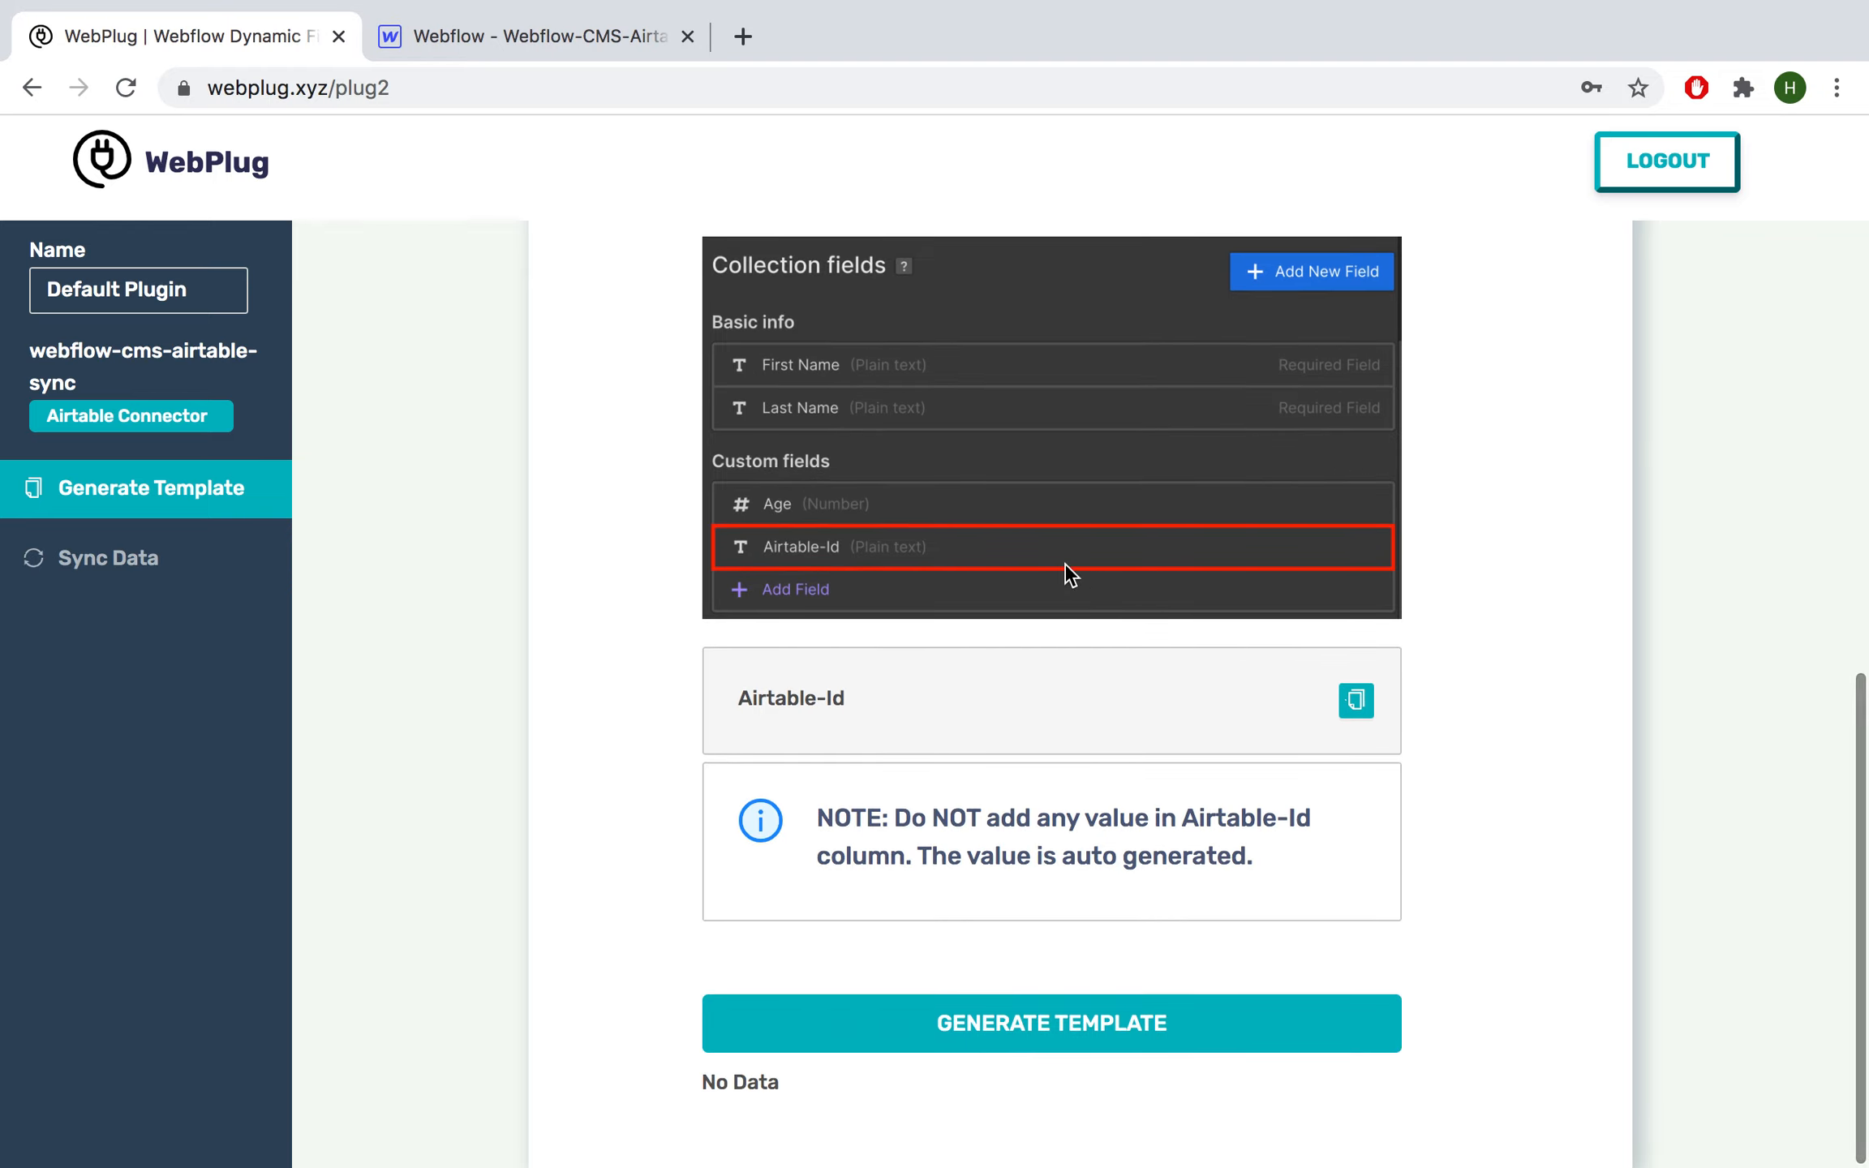
Step: Generate the template columns last-name, location, name, slug and webflow-id, then bring up Airtable's bases
{"action": "left_click", "coordinate": [1009, 1035]}
{"action": "scroll", "coordinate": [1106, 1016], "scroll_direction": "down", "scroll_amount": 7}
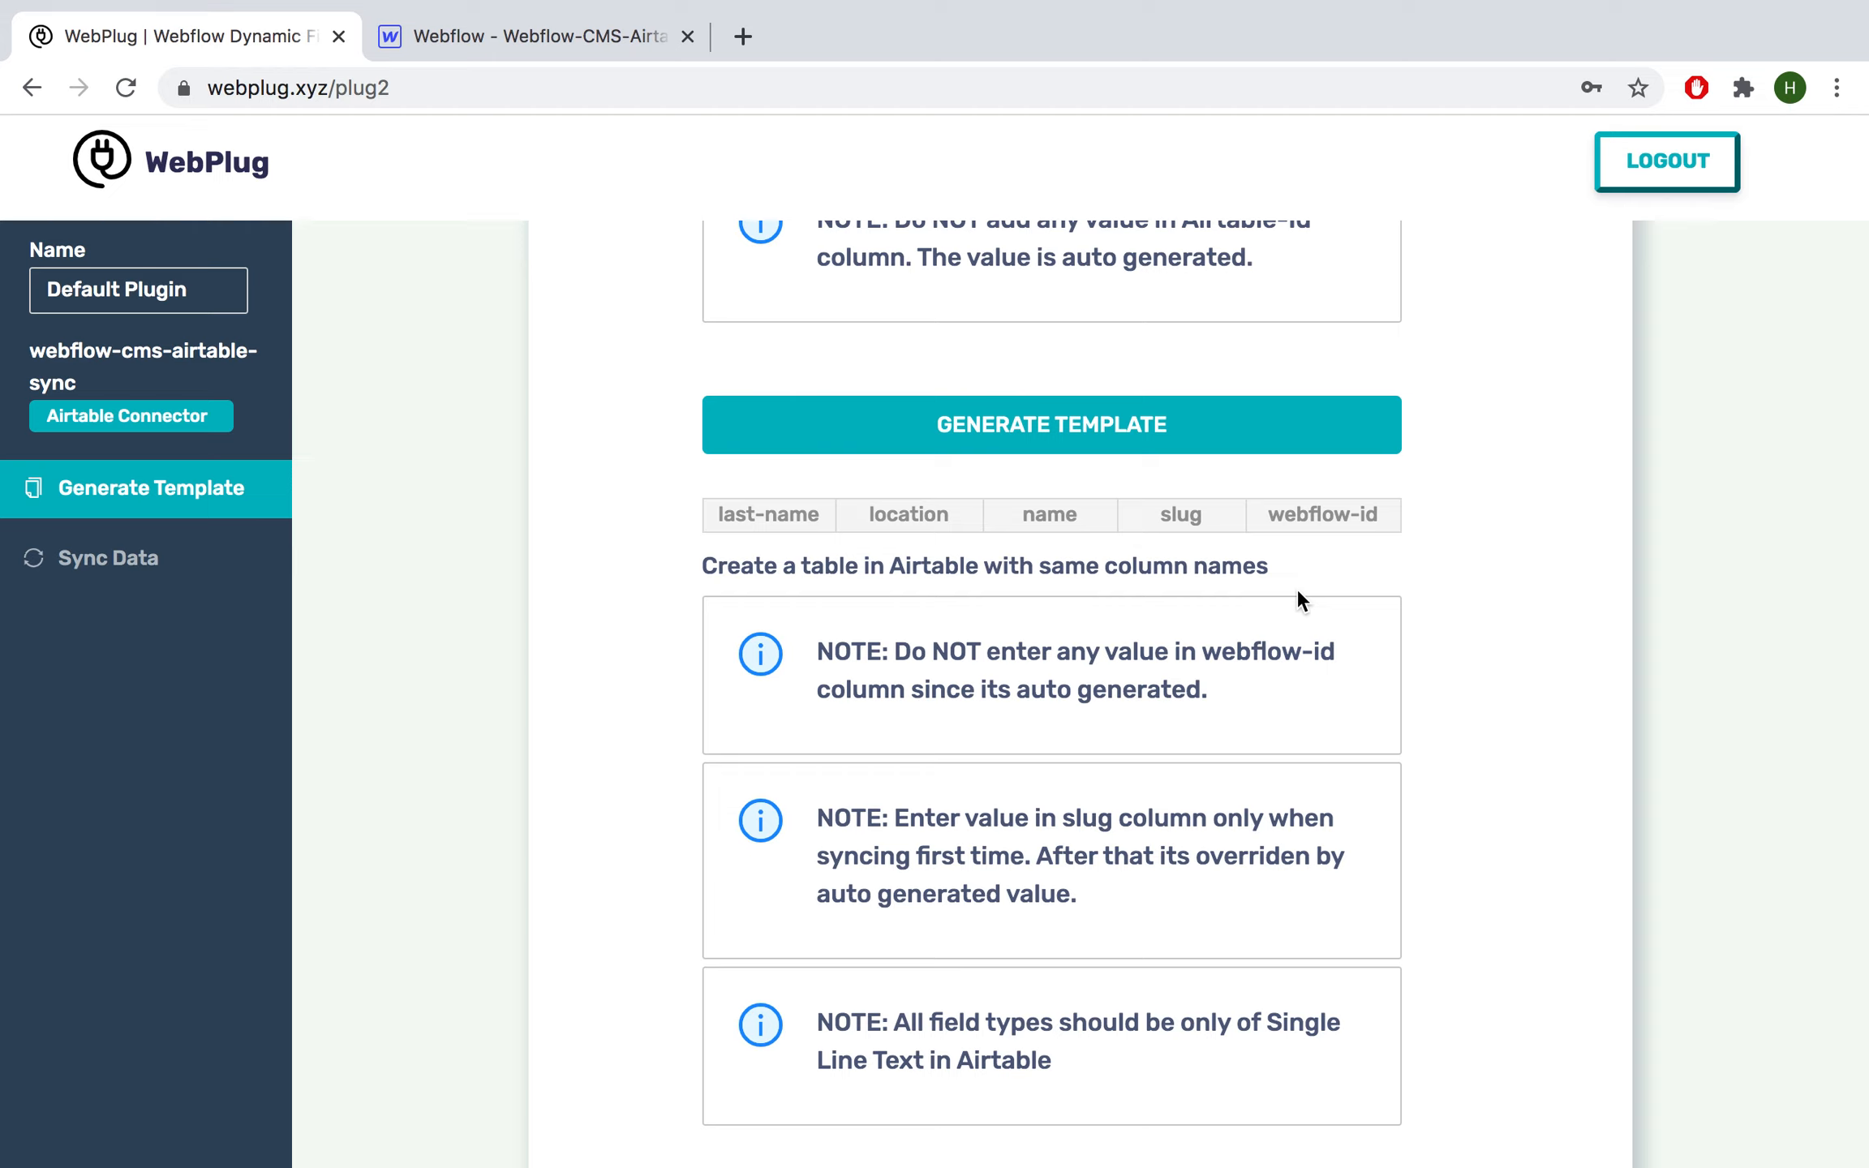
{"action": "scroll", "coordinate": [1298, 593], "scroll_direction": "down", "scroll_amount": 1}
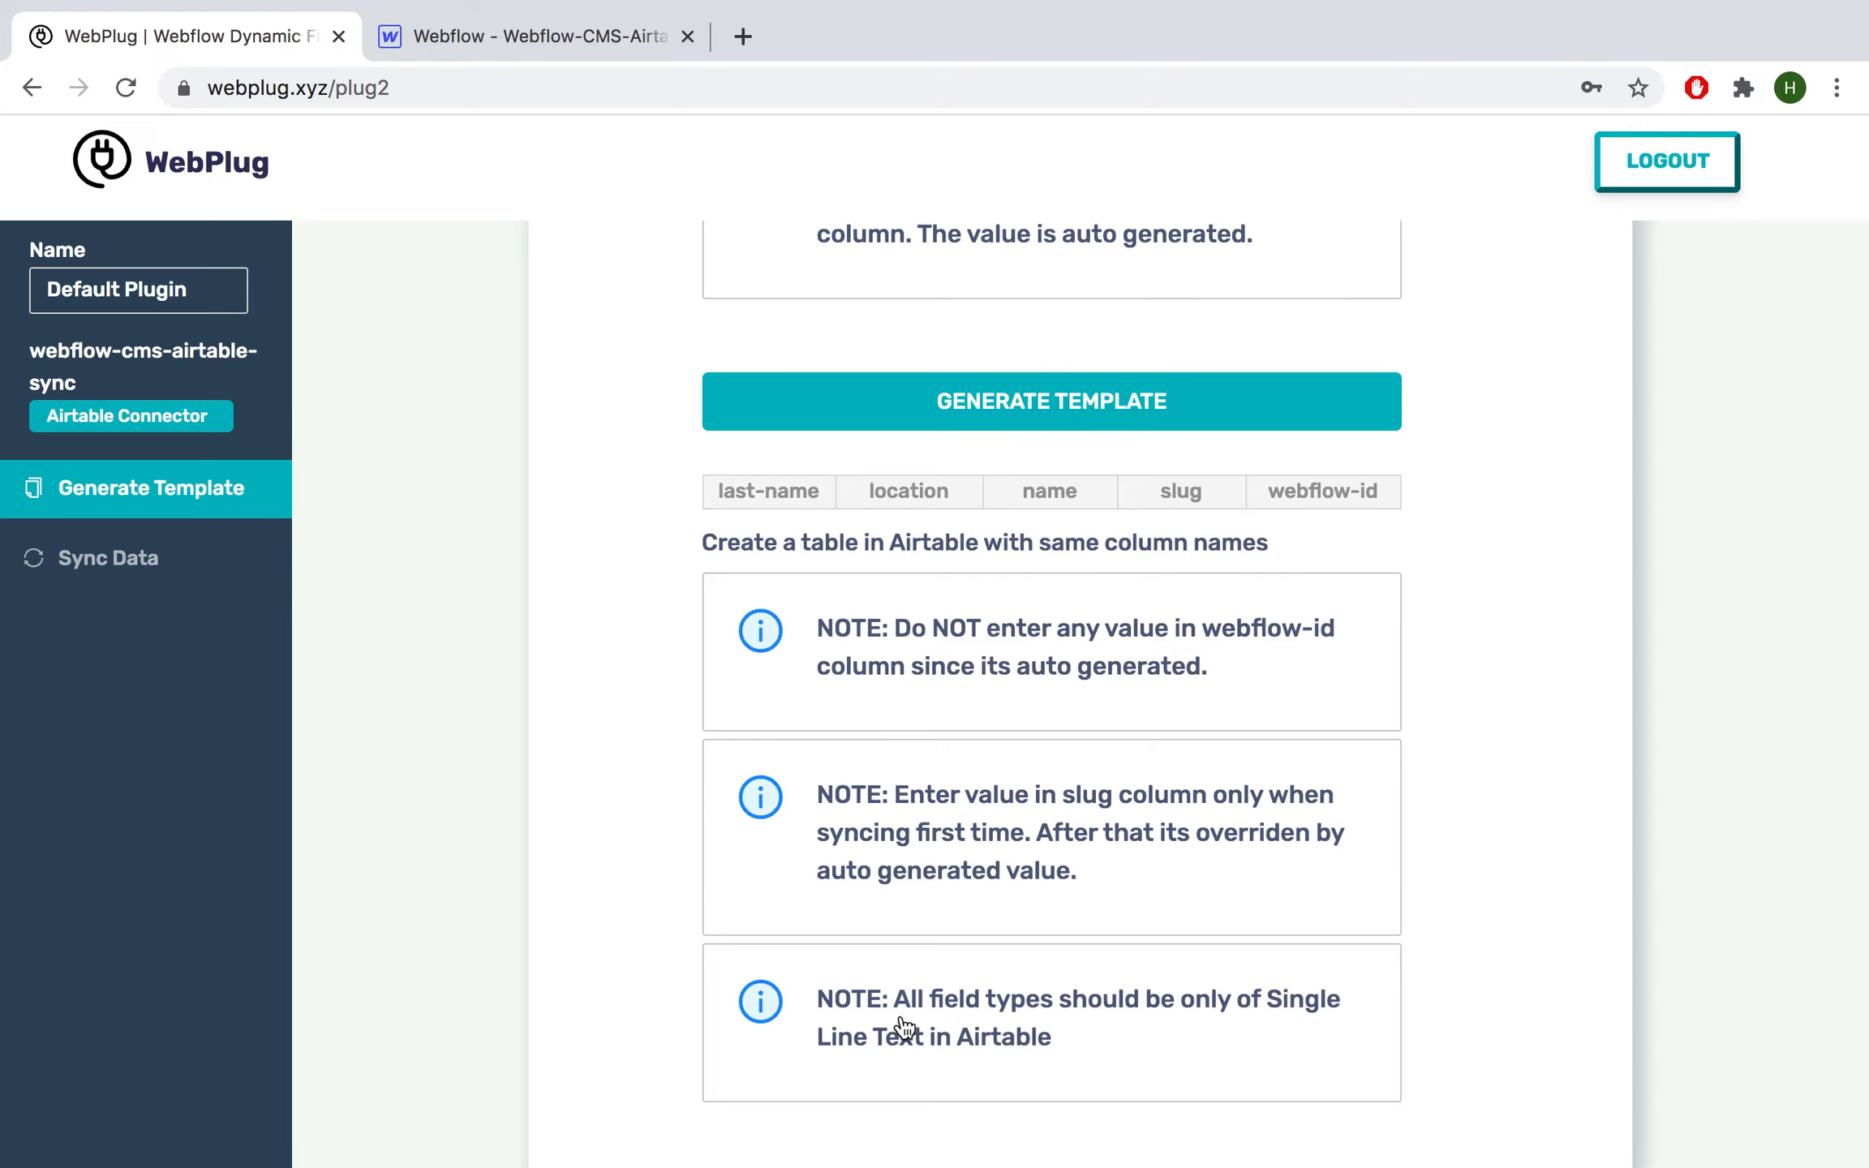
{"action": "key", "text": "ctrl+Left"}
{"action": "key", "text": "ctrl+Right"}
{"action": "key", "text": "ctrl+Right"}
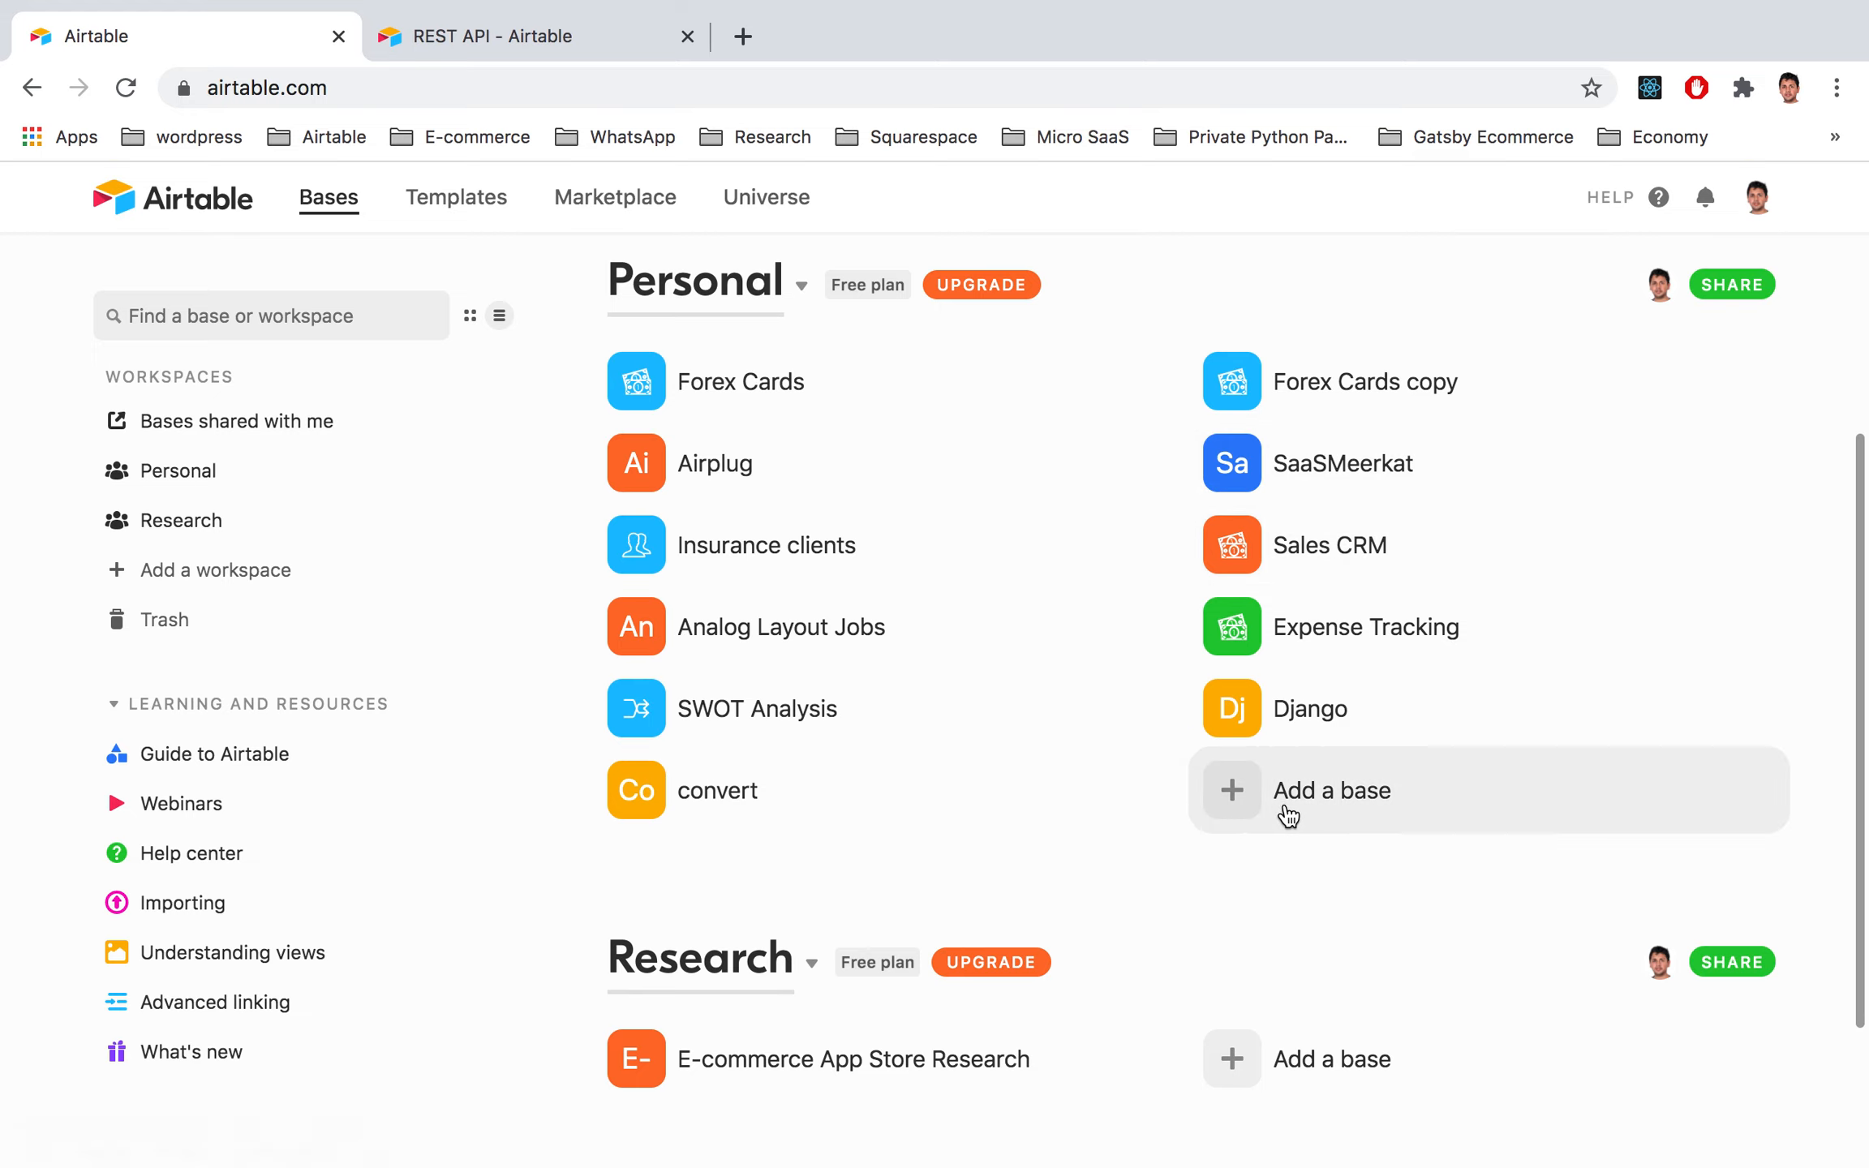
Step: Create a new Airtable base from scratch named 'Webplug', then return to WebPlug's template
{"action": "left_click", "coordinate": [1288, 813]}
{"action": "left_click", "coordinate": [1334, 945]}
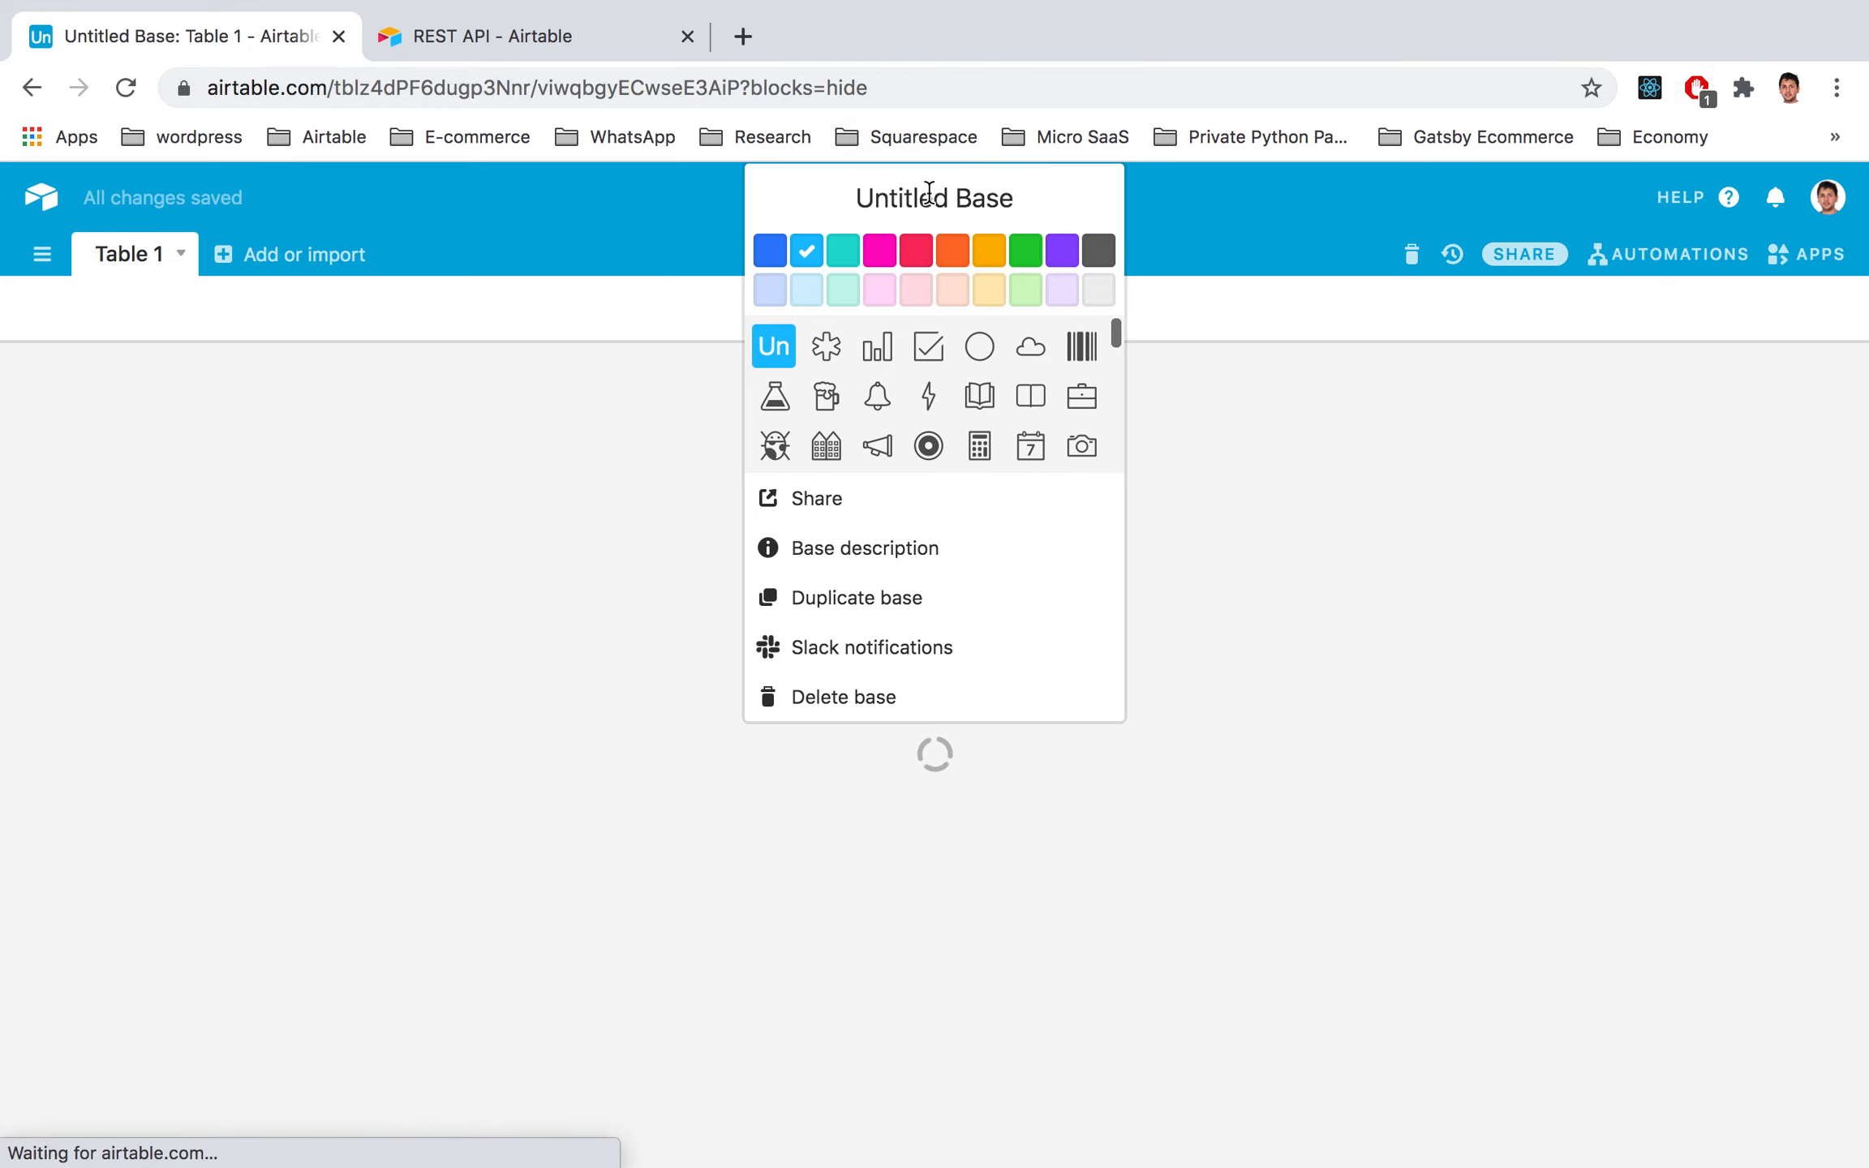
{"action": "left_click", "coordinate": [921, 197]}
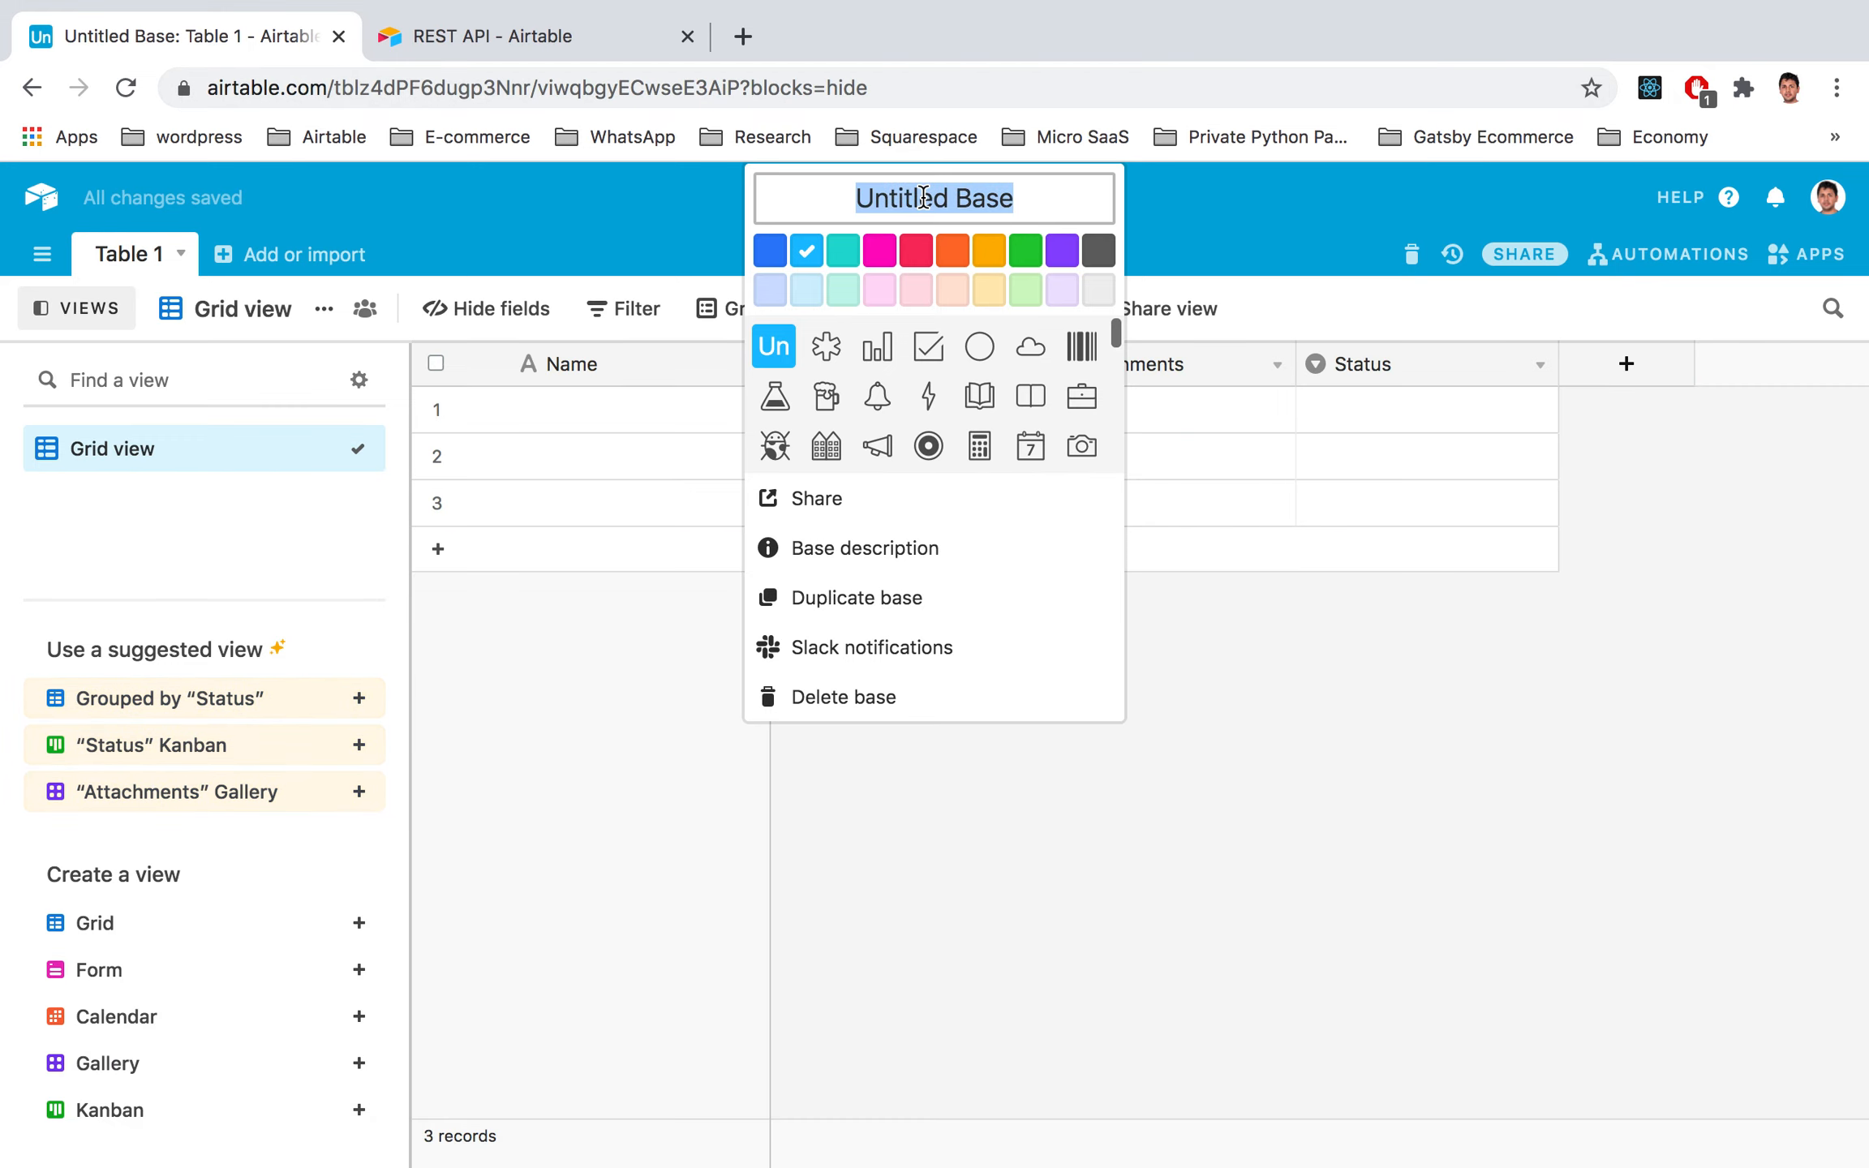
{"action": "type", "text": "Webplug"}
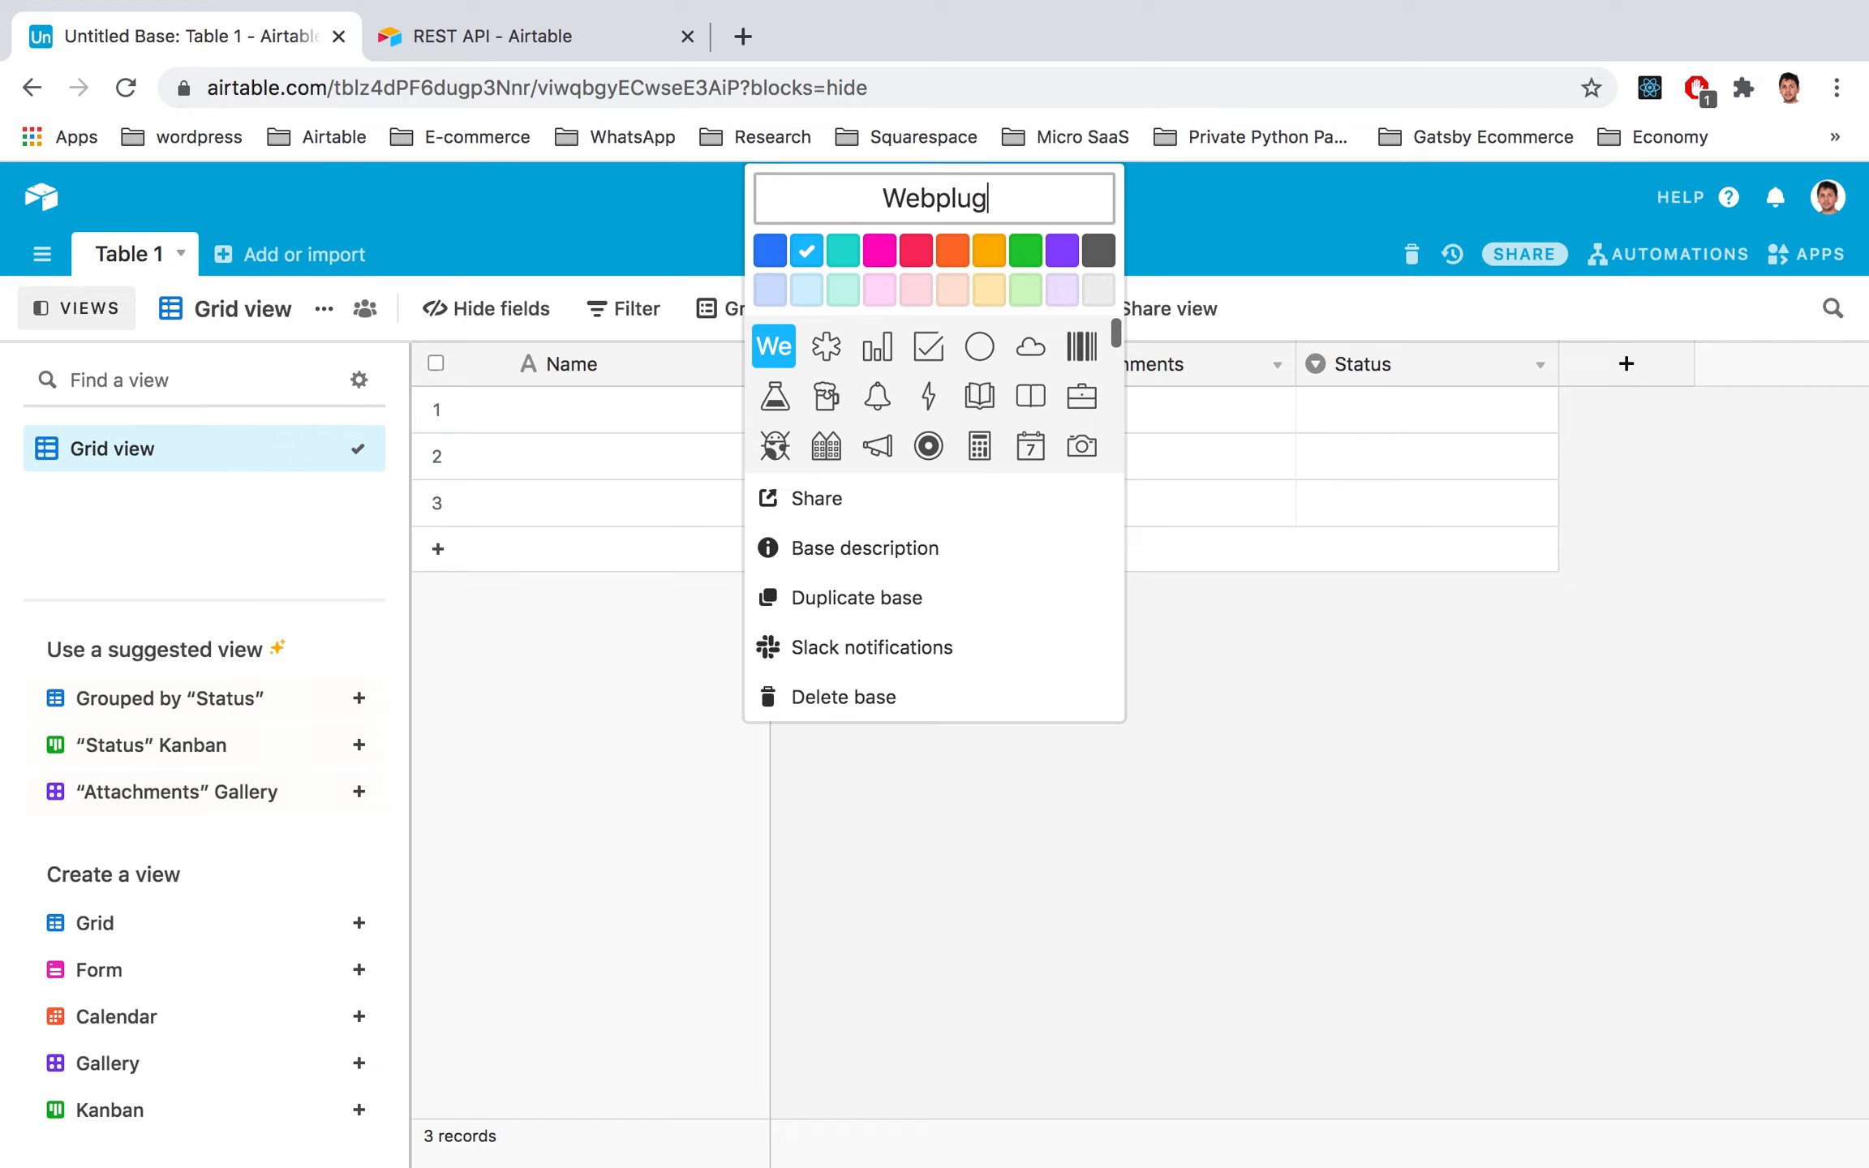
{"action": "key", "text": "Return"}
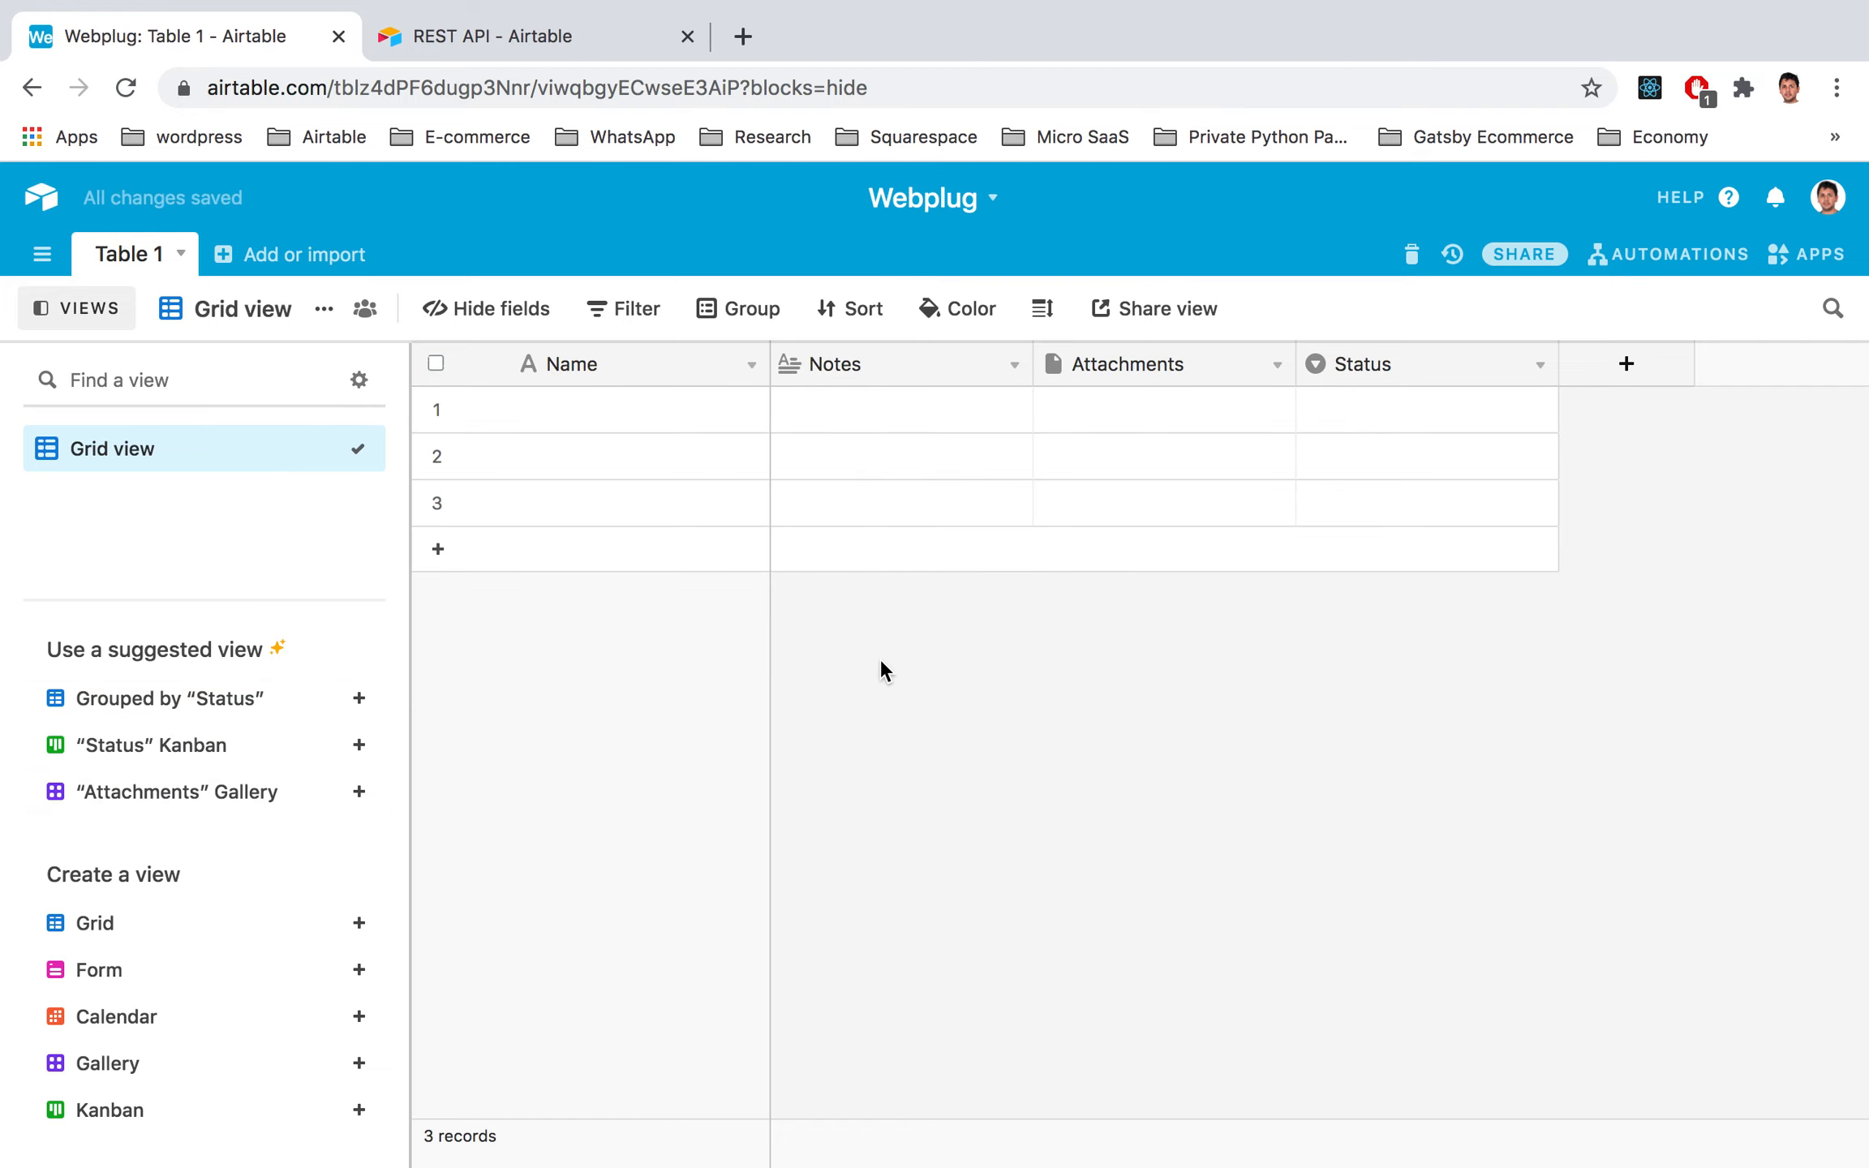
{"action": "key", "text": "ctrl+Left"}
{"action": "scroll", "coordinate": [852, 649], "scroll_direction": "up", "scroll_amount": 1}
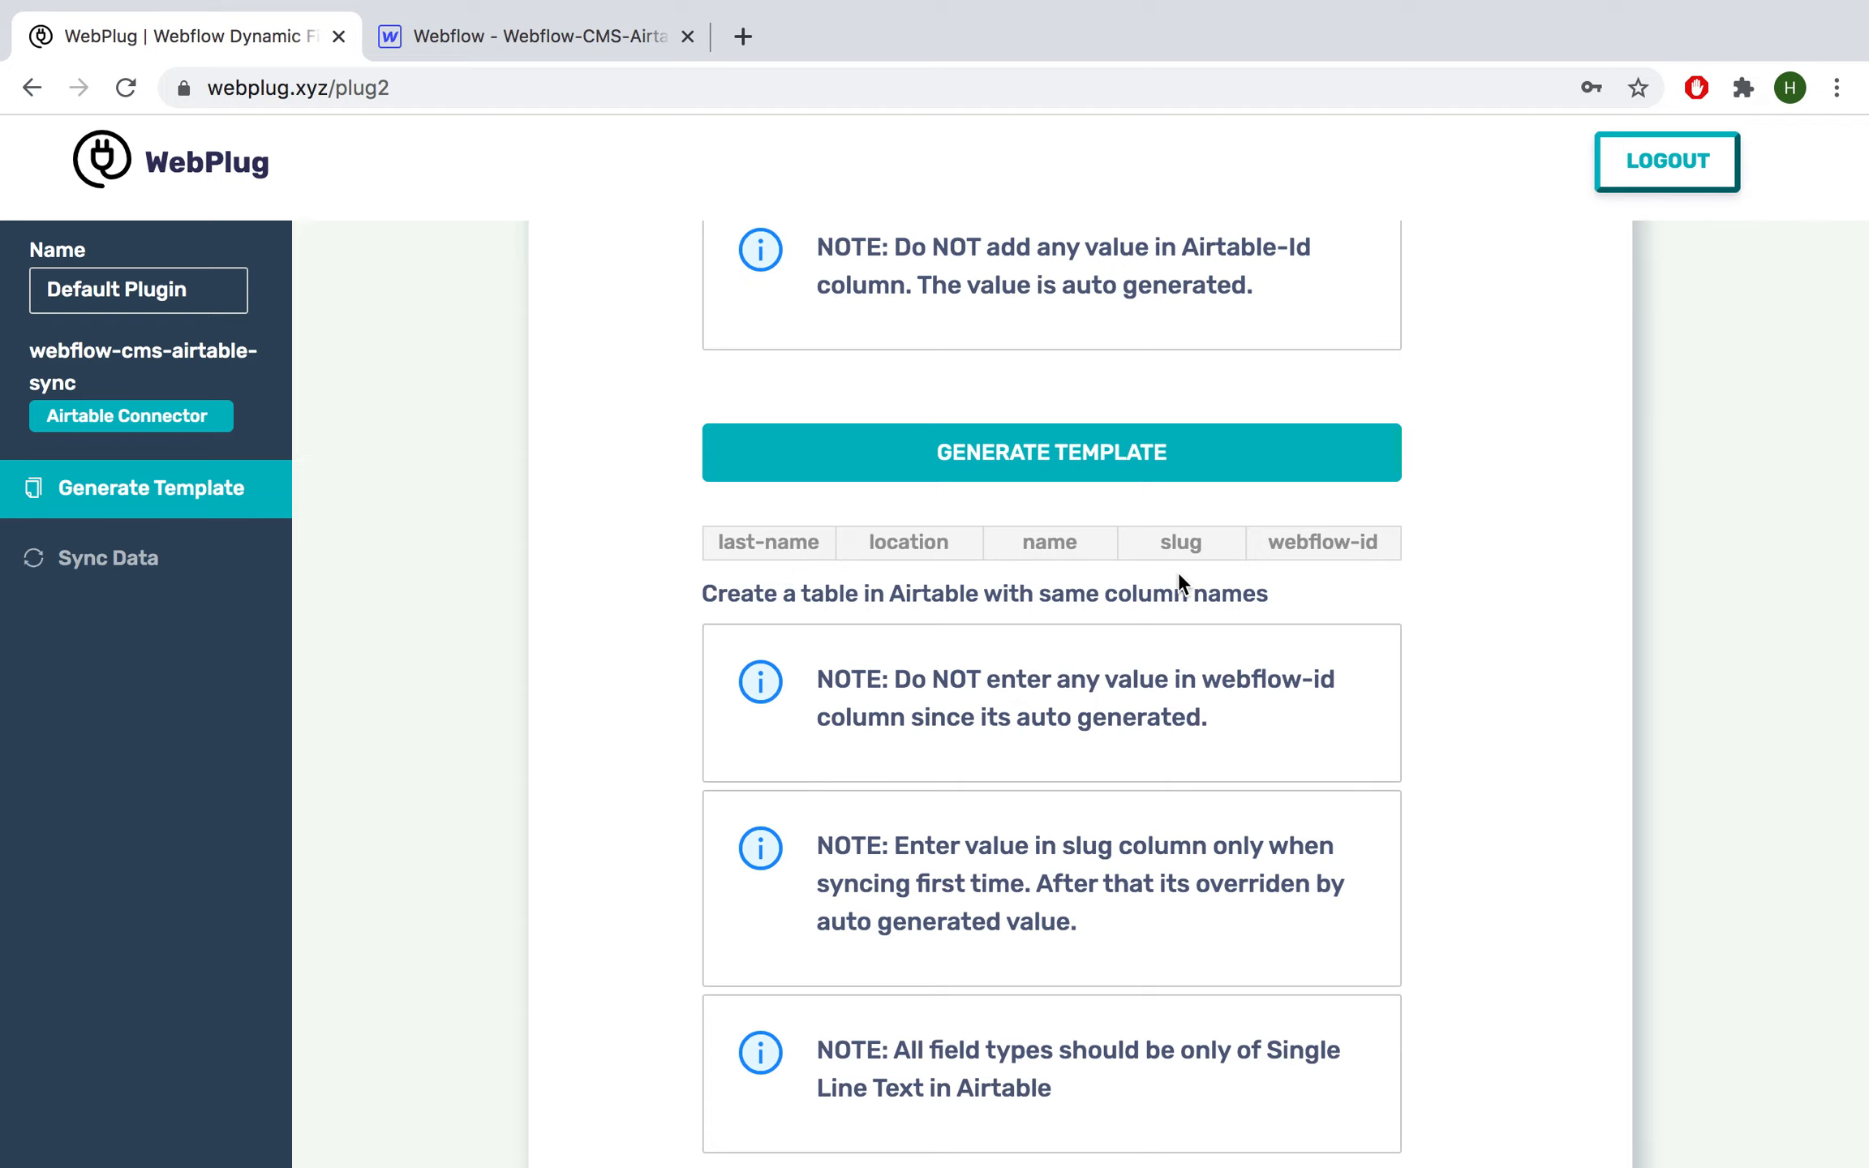
Step: Rename Table 1's primary field to last-name
{"action": "key", "text": "ctrl+Right"}
{"action": "double_click", "coordinate": [587, 362]}
{"action": "type", "text": "lastna"}
{"action": "key", "text": "BackSpace"}
{"action": "key", "text": "BackSpace"}
{"action": "key", "text": "ctrl+Left"}
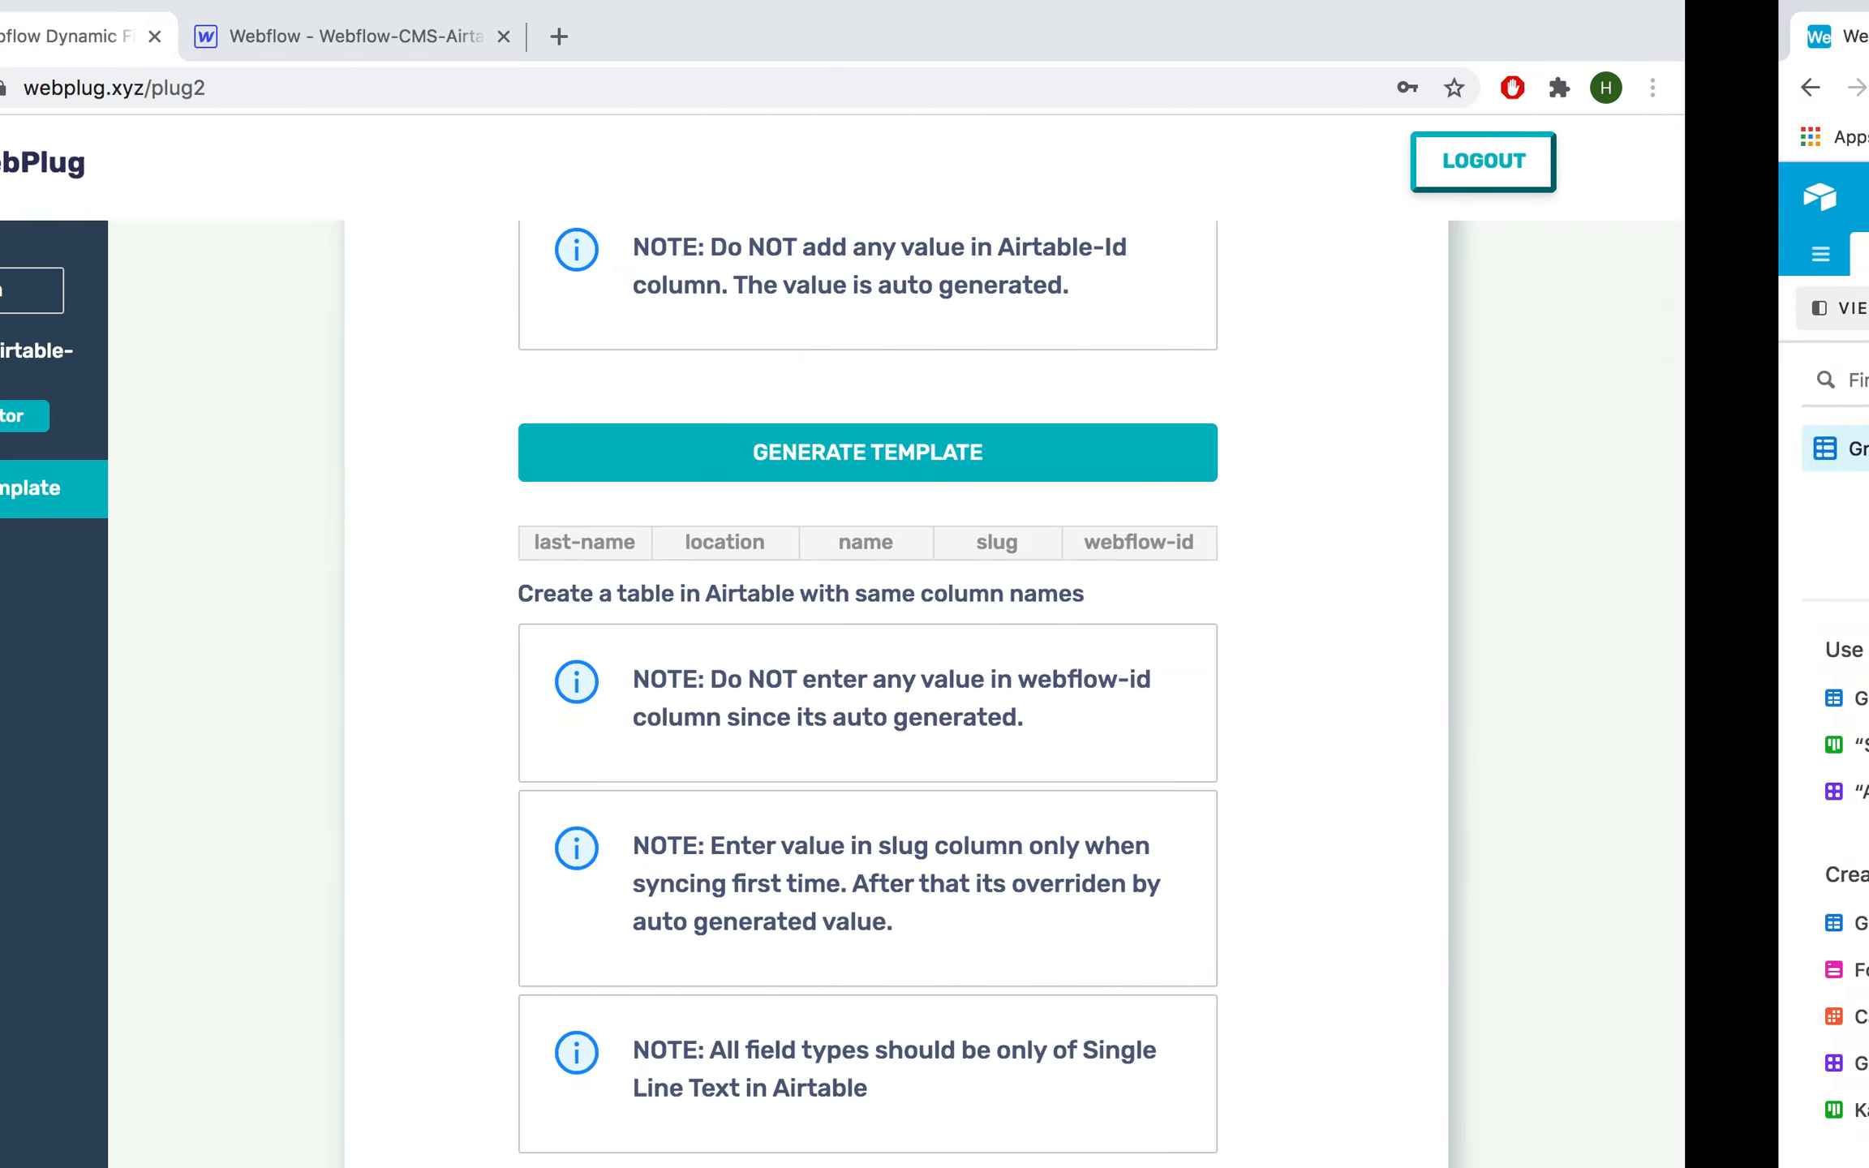
{"action": "key", "text": "ctrl+Right"}
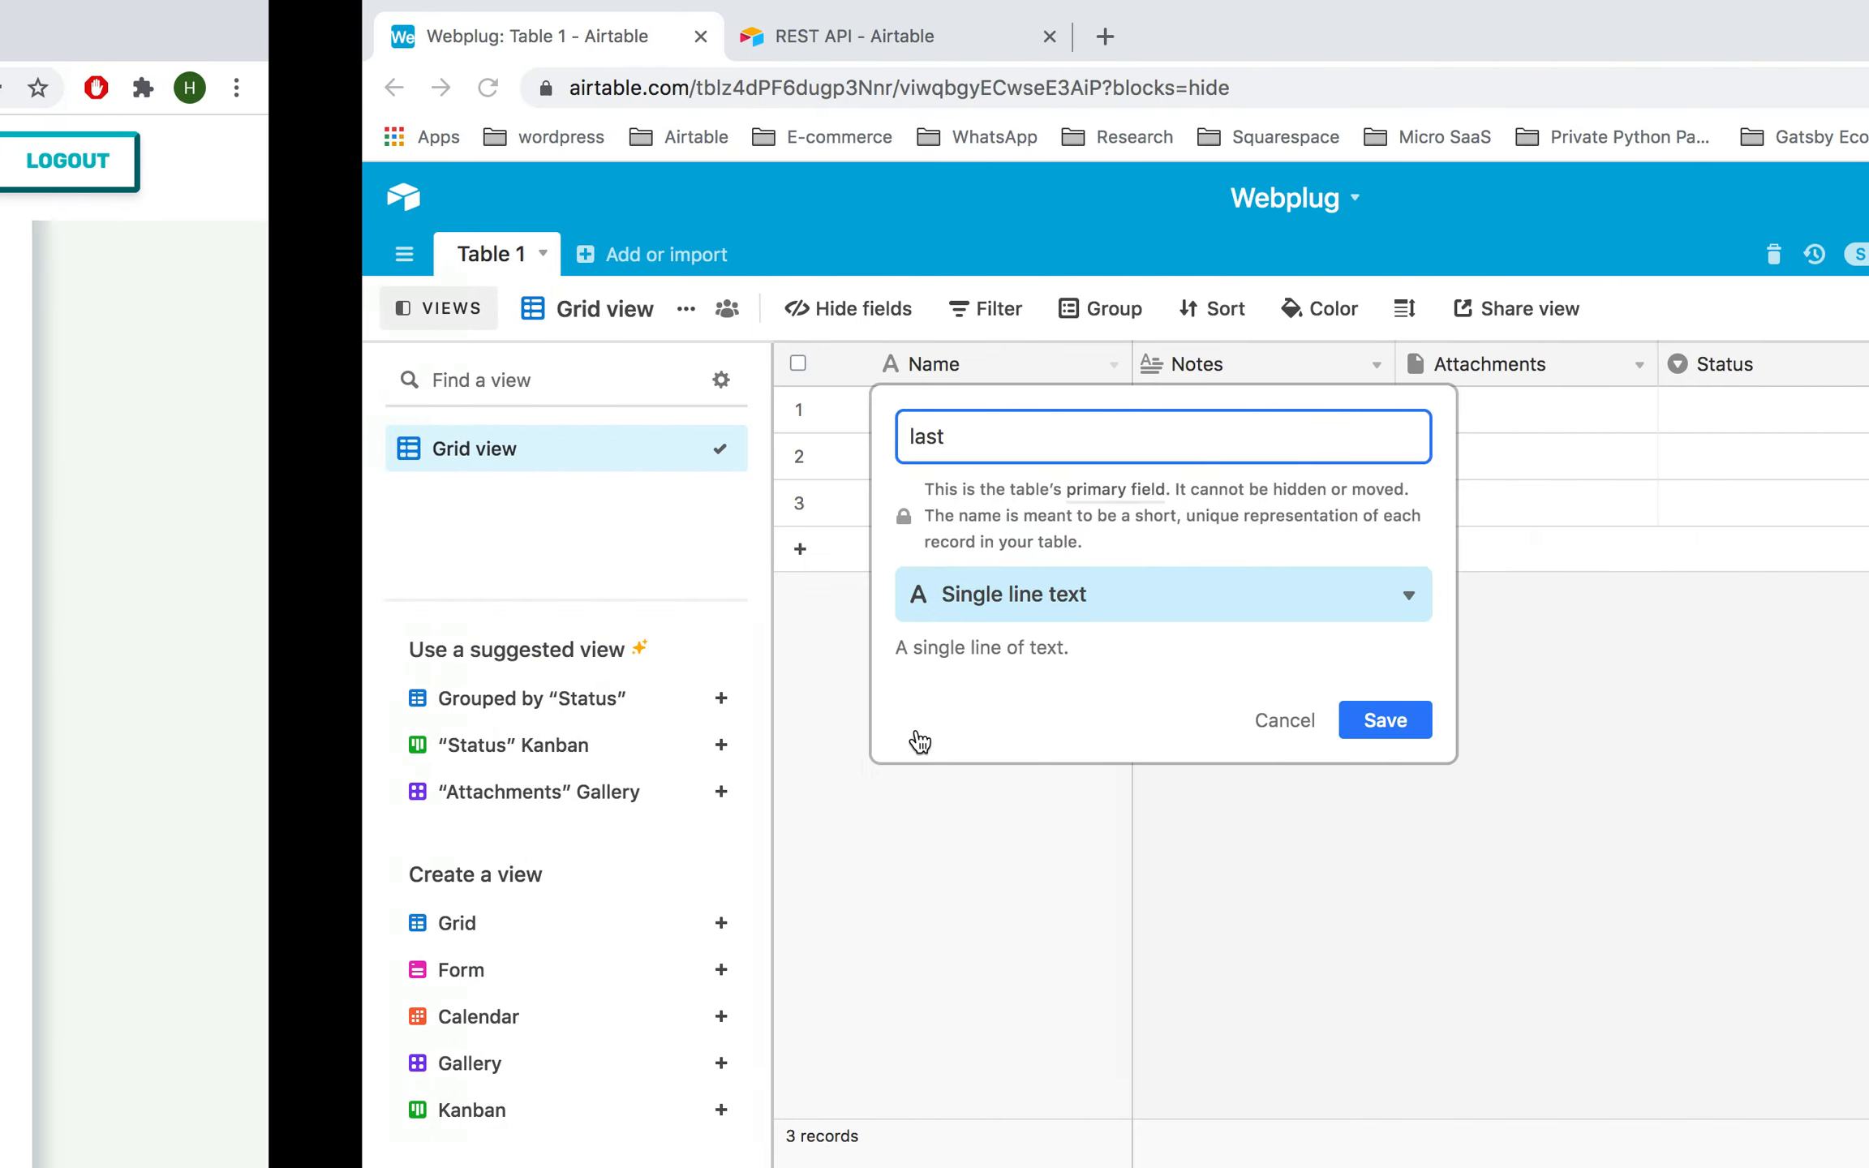
{"action": "type", "text": "-name"}
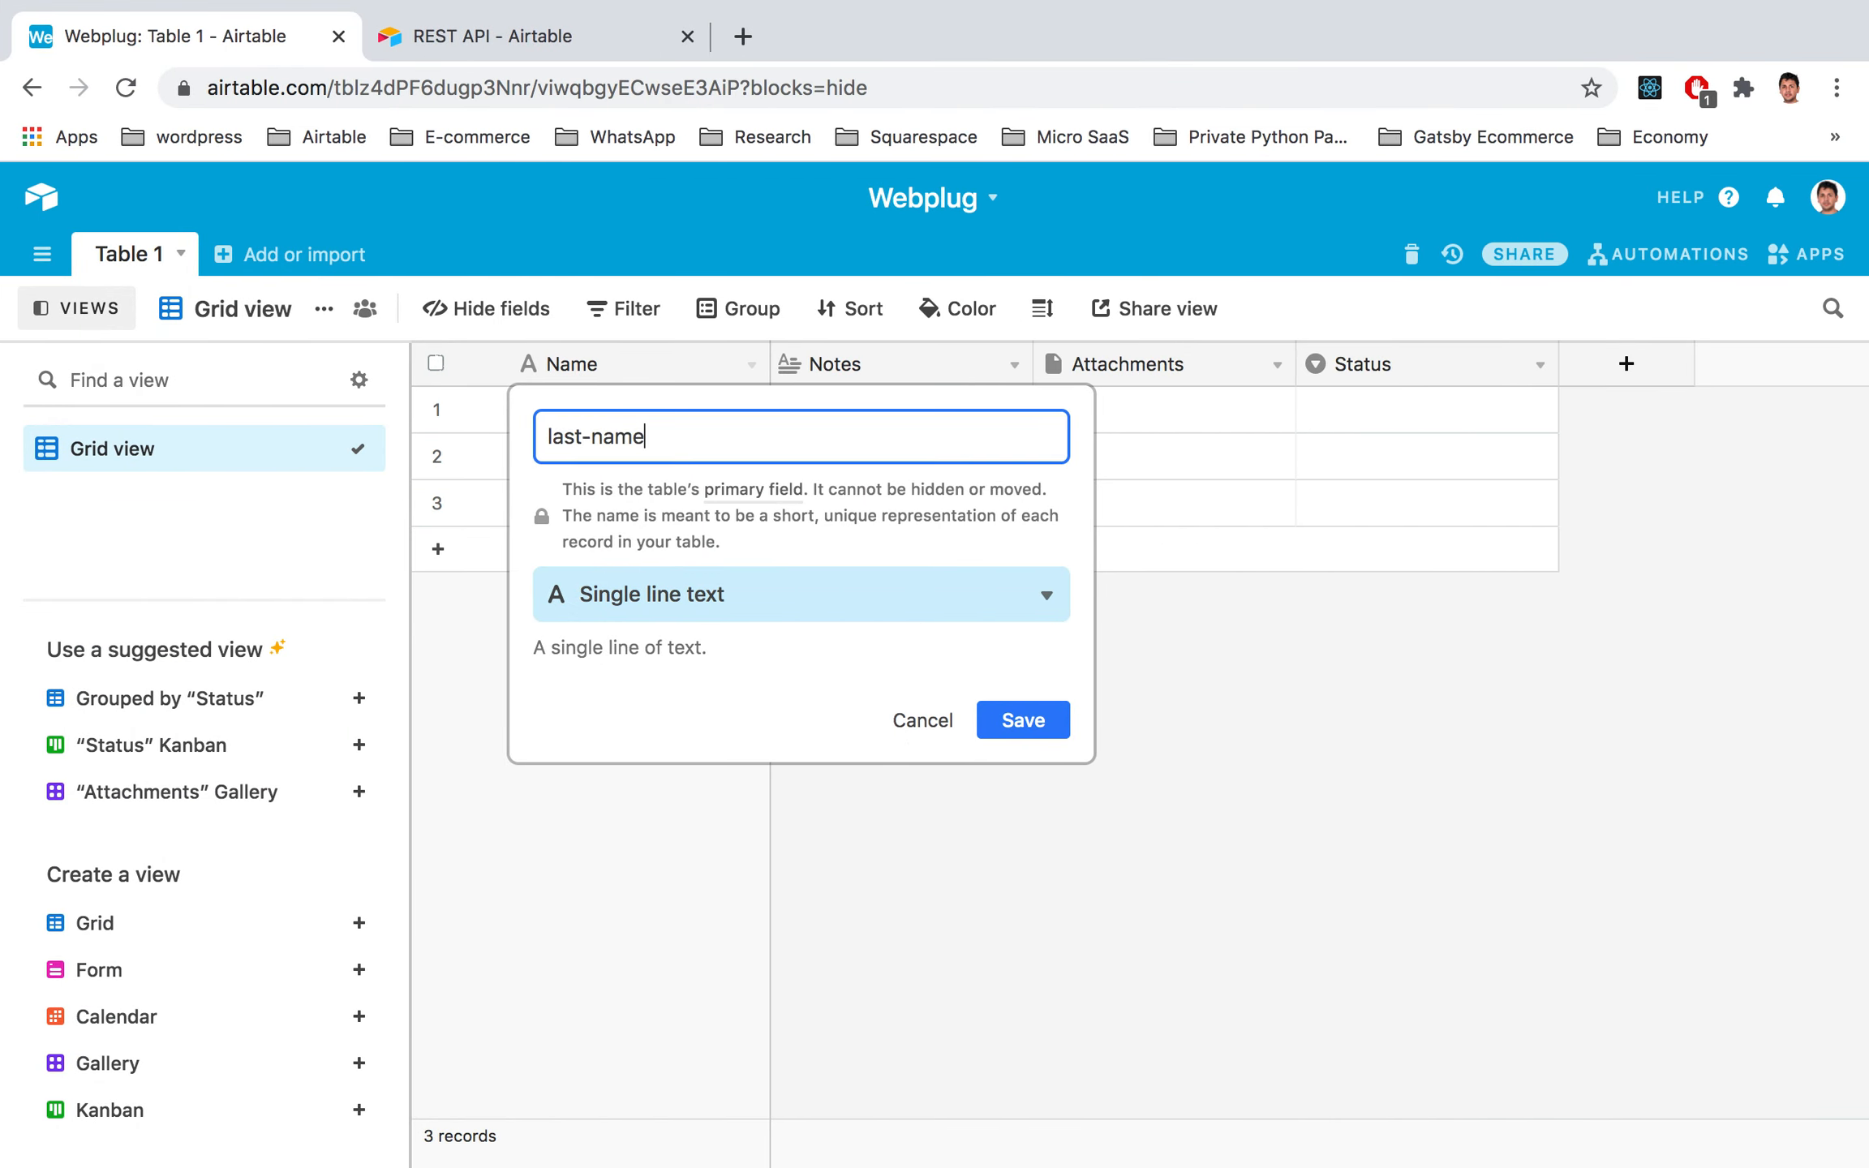
{"action": "key", "text": "Return"}
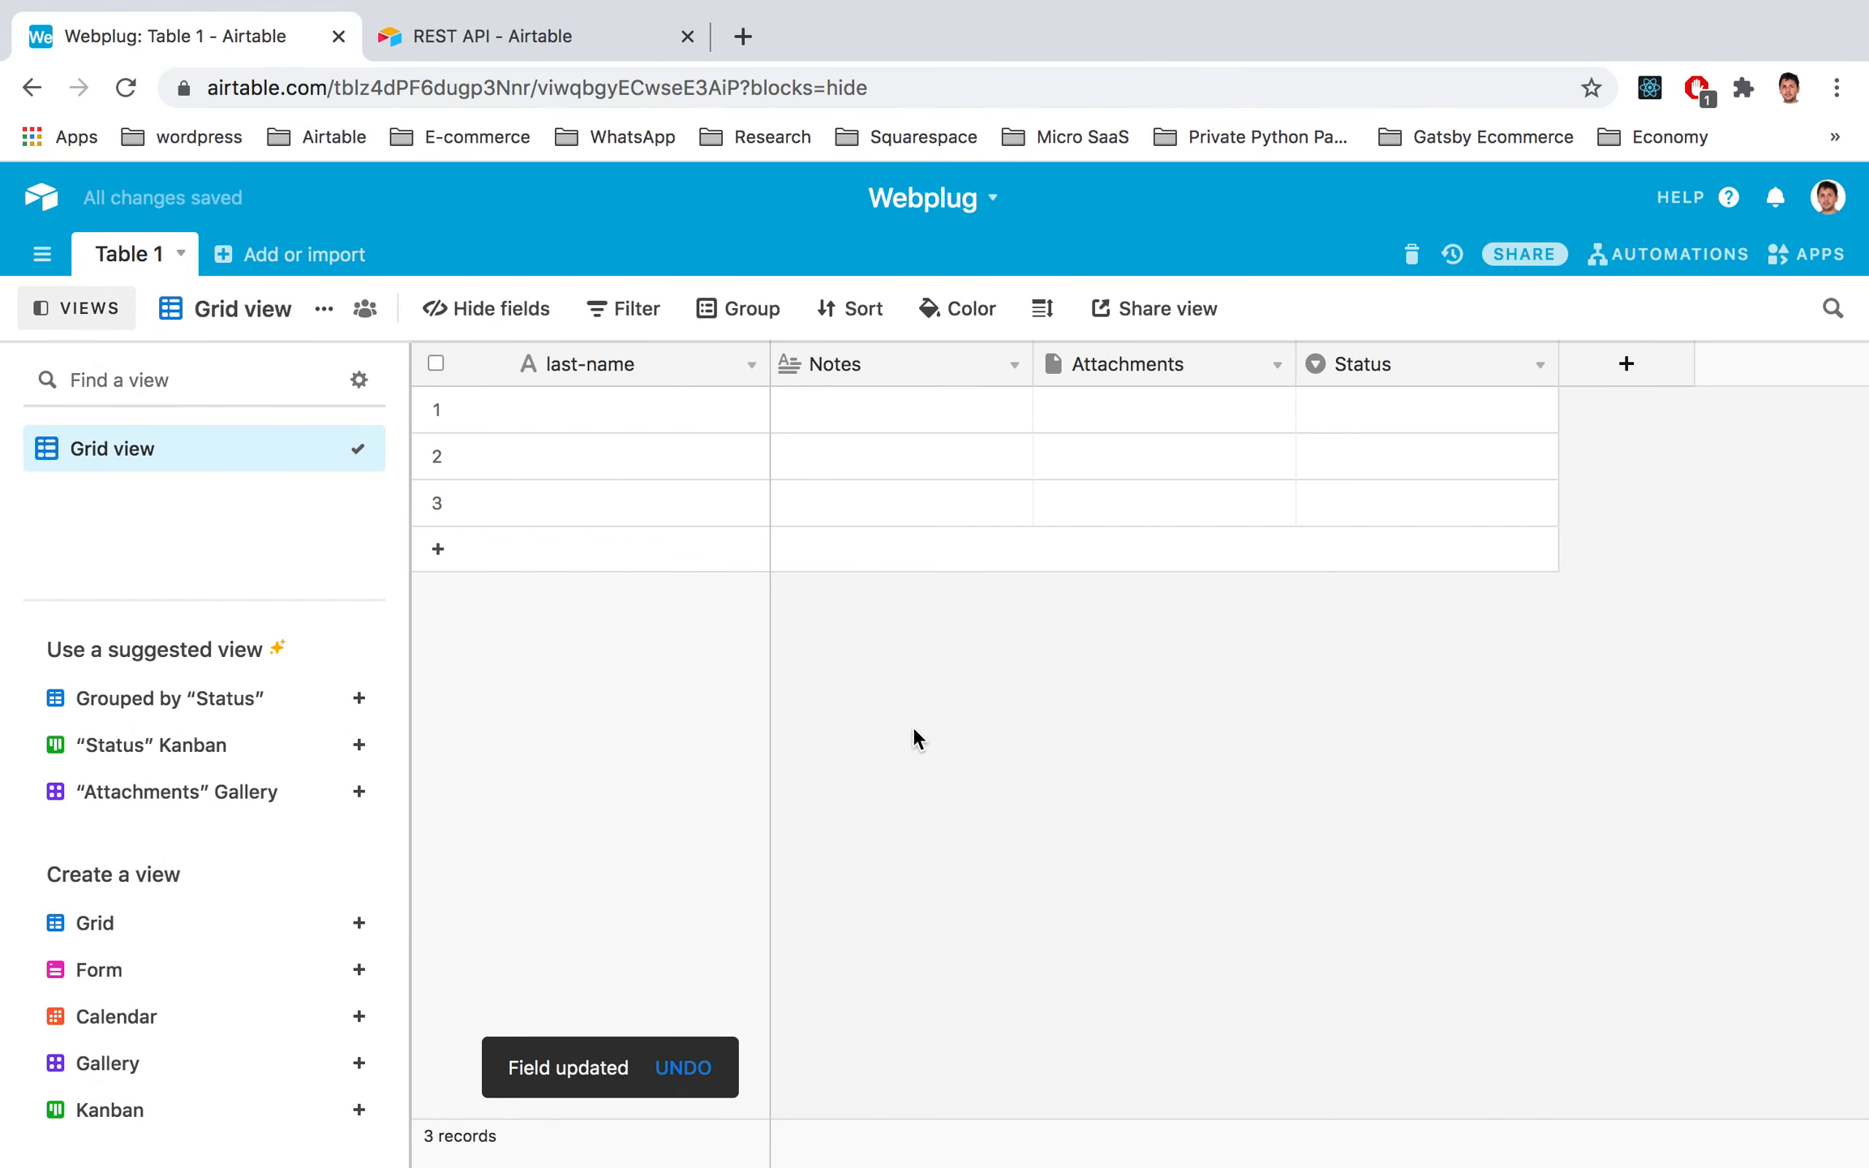
Step: Turn the Notes field into a single line text field named location
{"action": "left_click", "coordinate": [829, 367]}
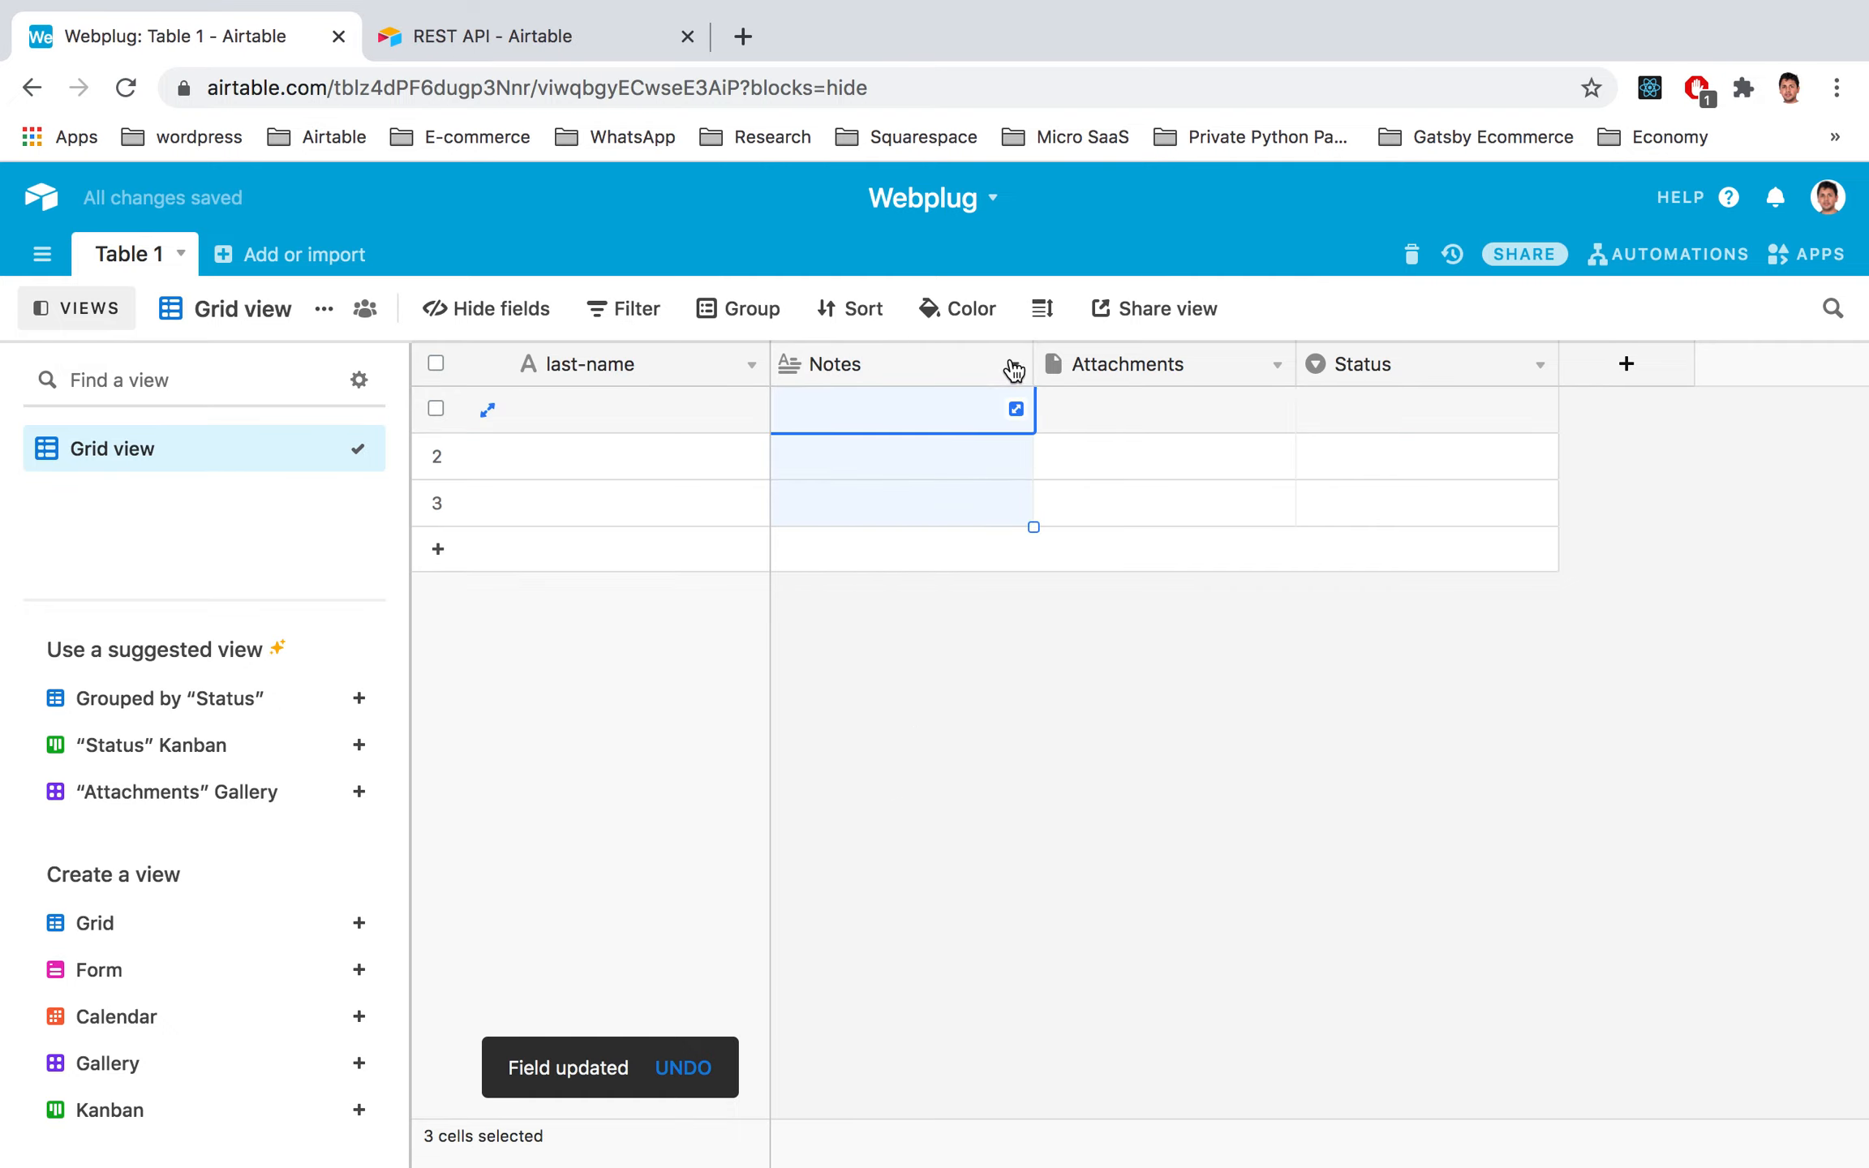
{"action": "key", "text": "ctrl+Left"}
{"action": "key", "text": "ctrl+Right"}
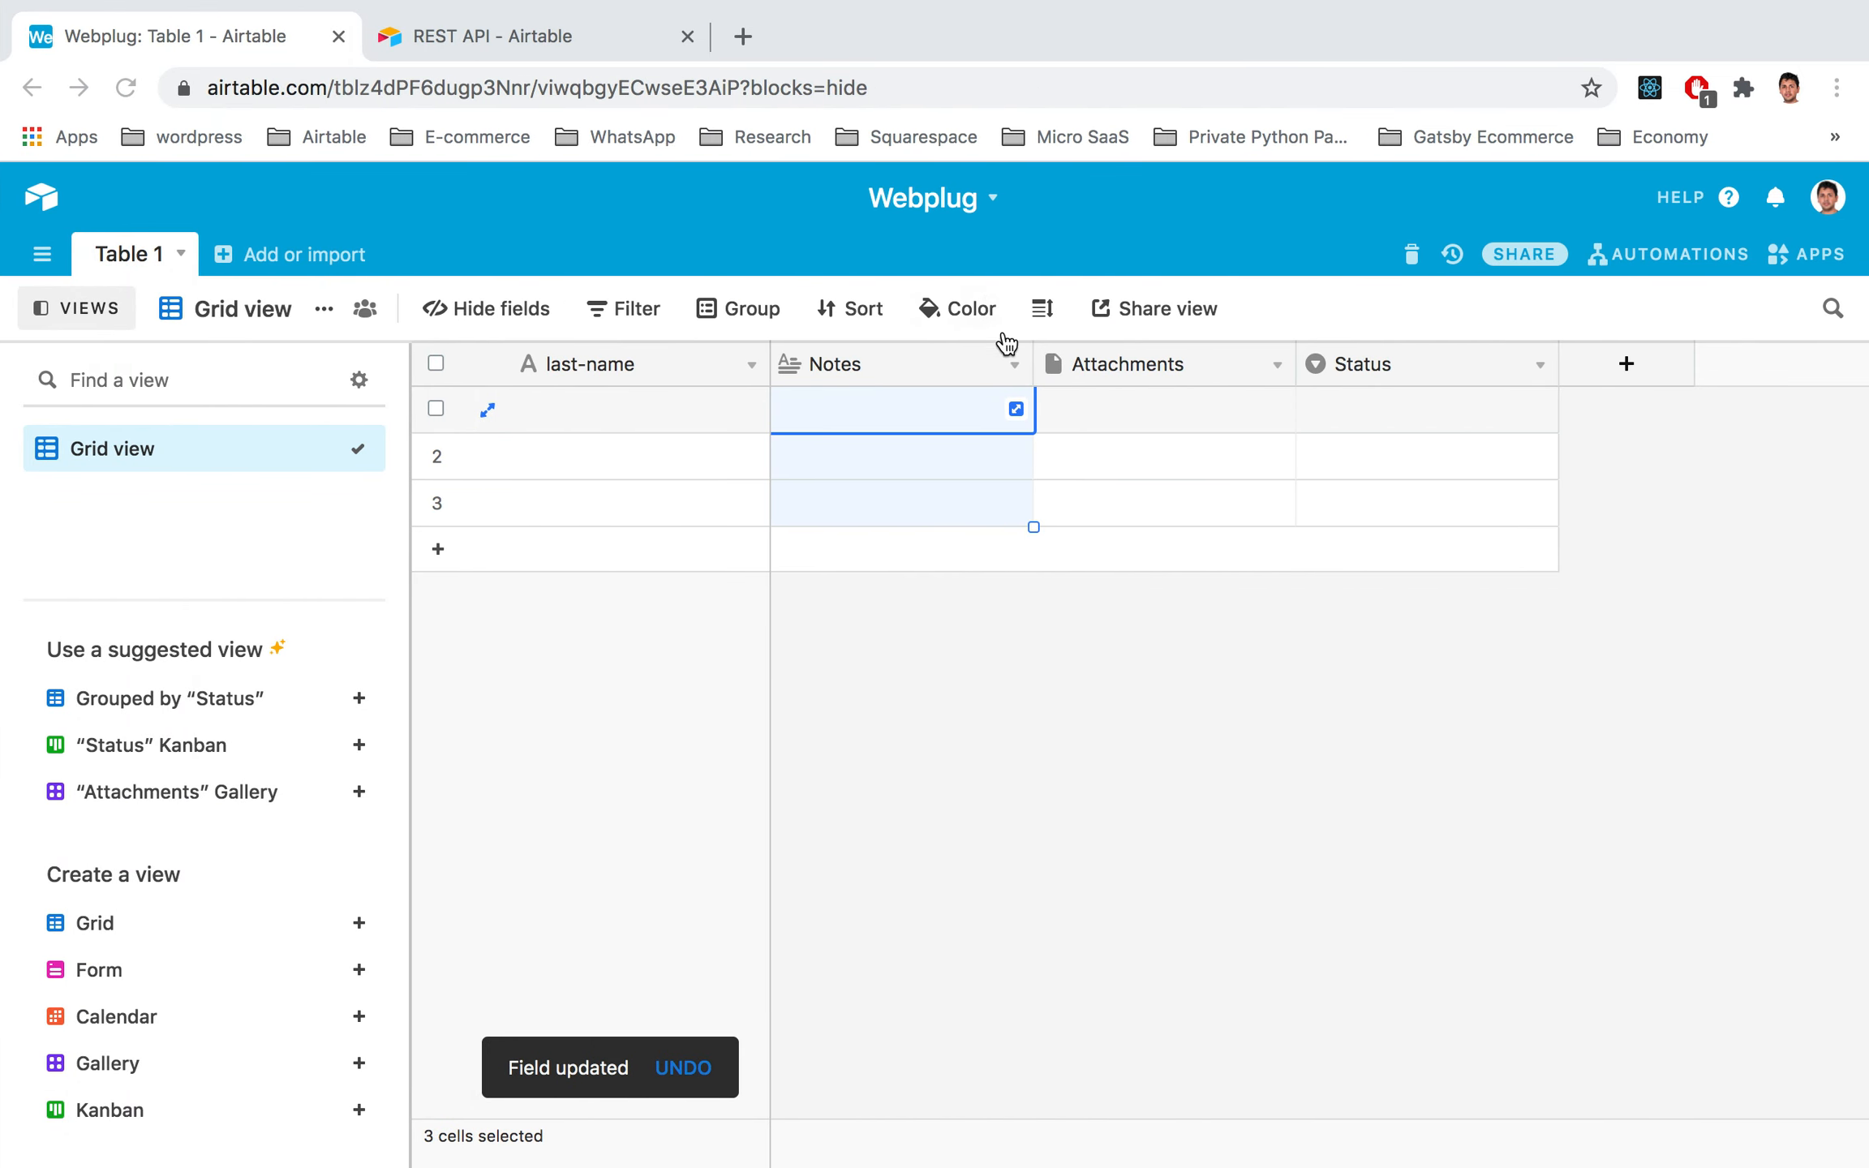
{"action": "left_click", "coordinate": [1015, 364]}
{"action": "left_click", "coordinate": [917, 409]}
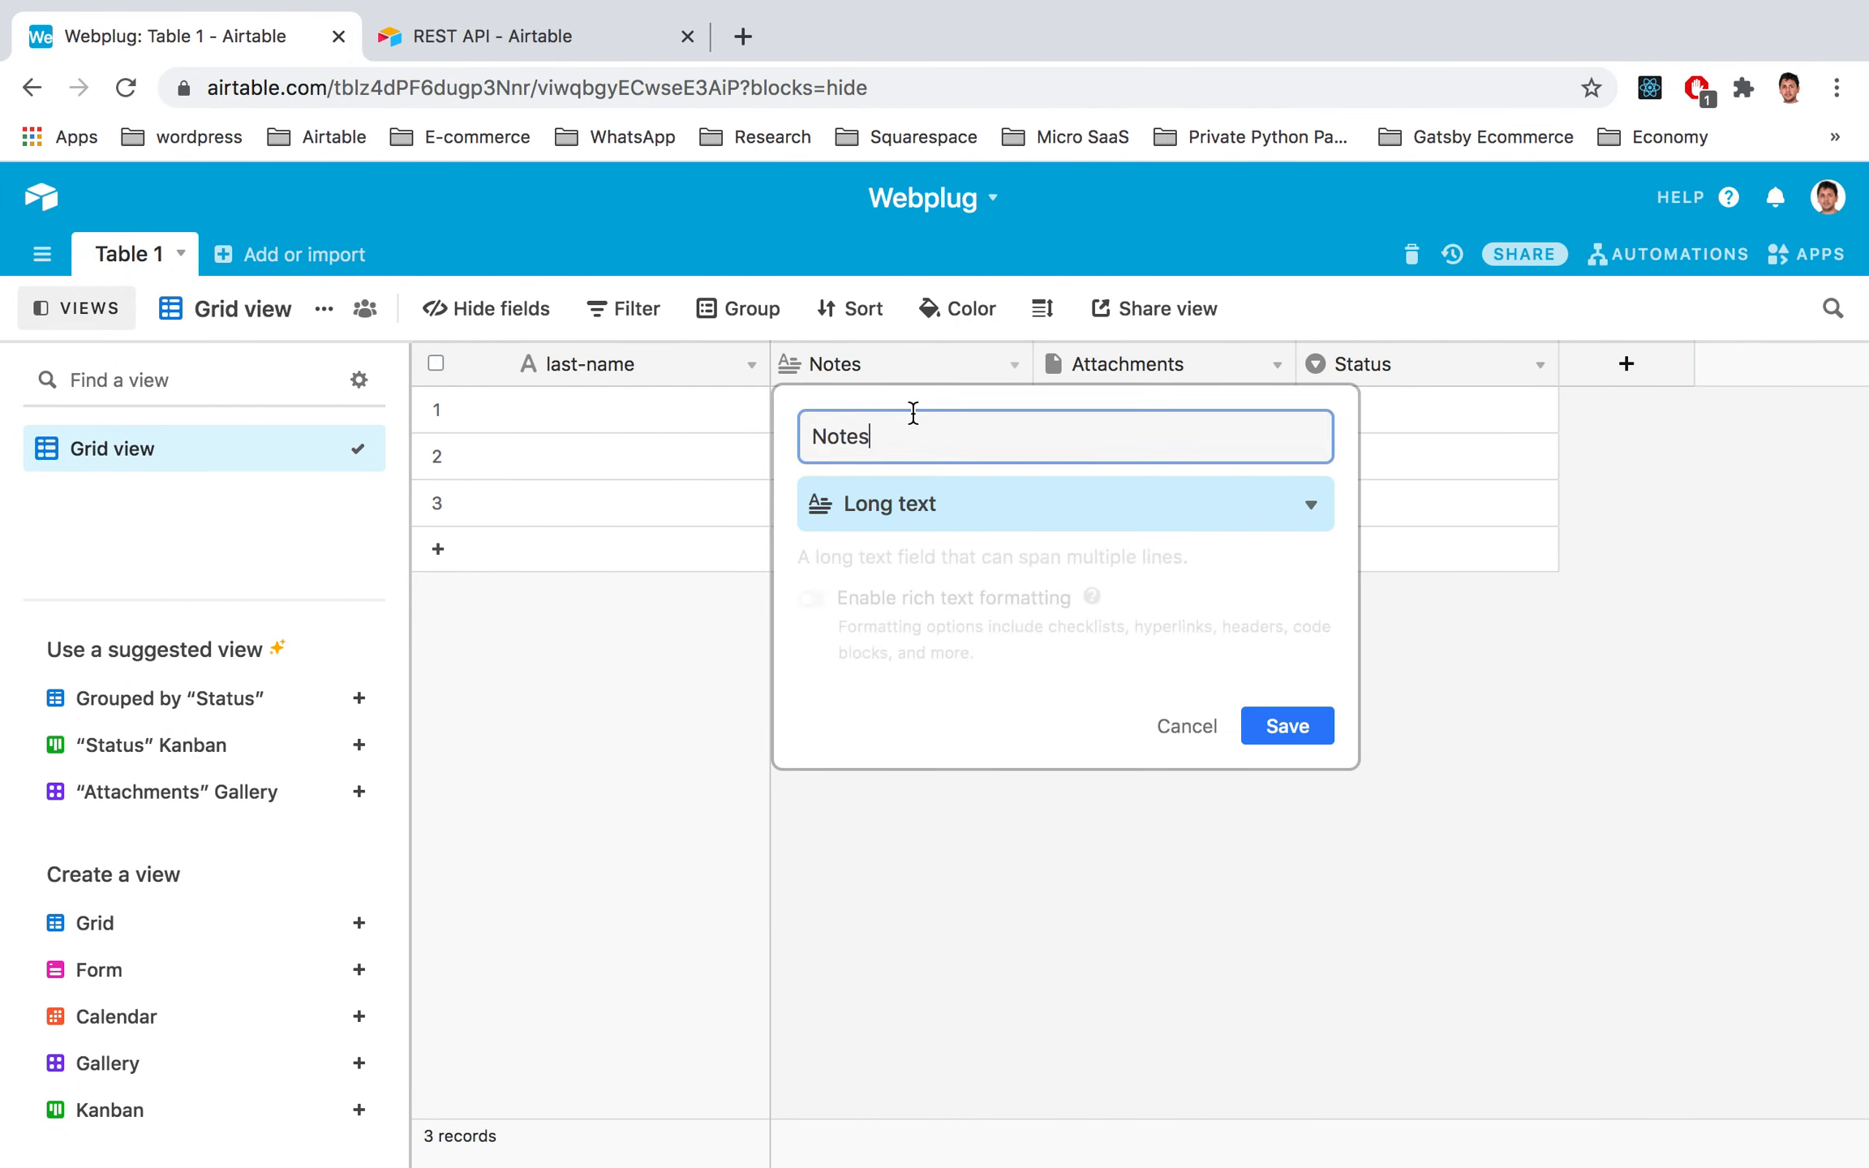
{"action": "left_click", "coordinate": [990, 508]}
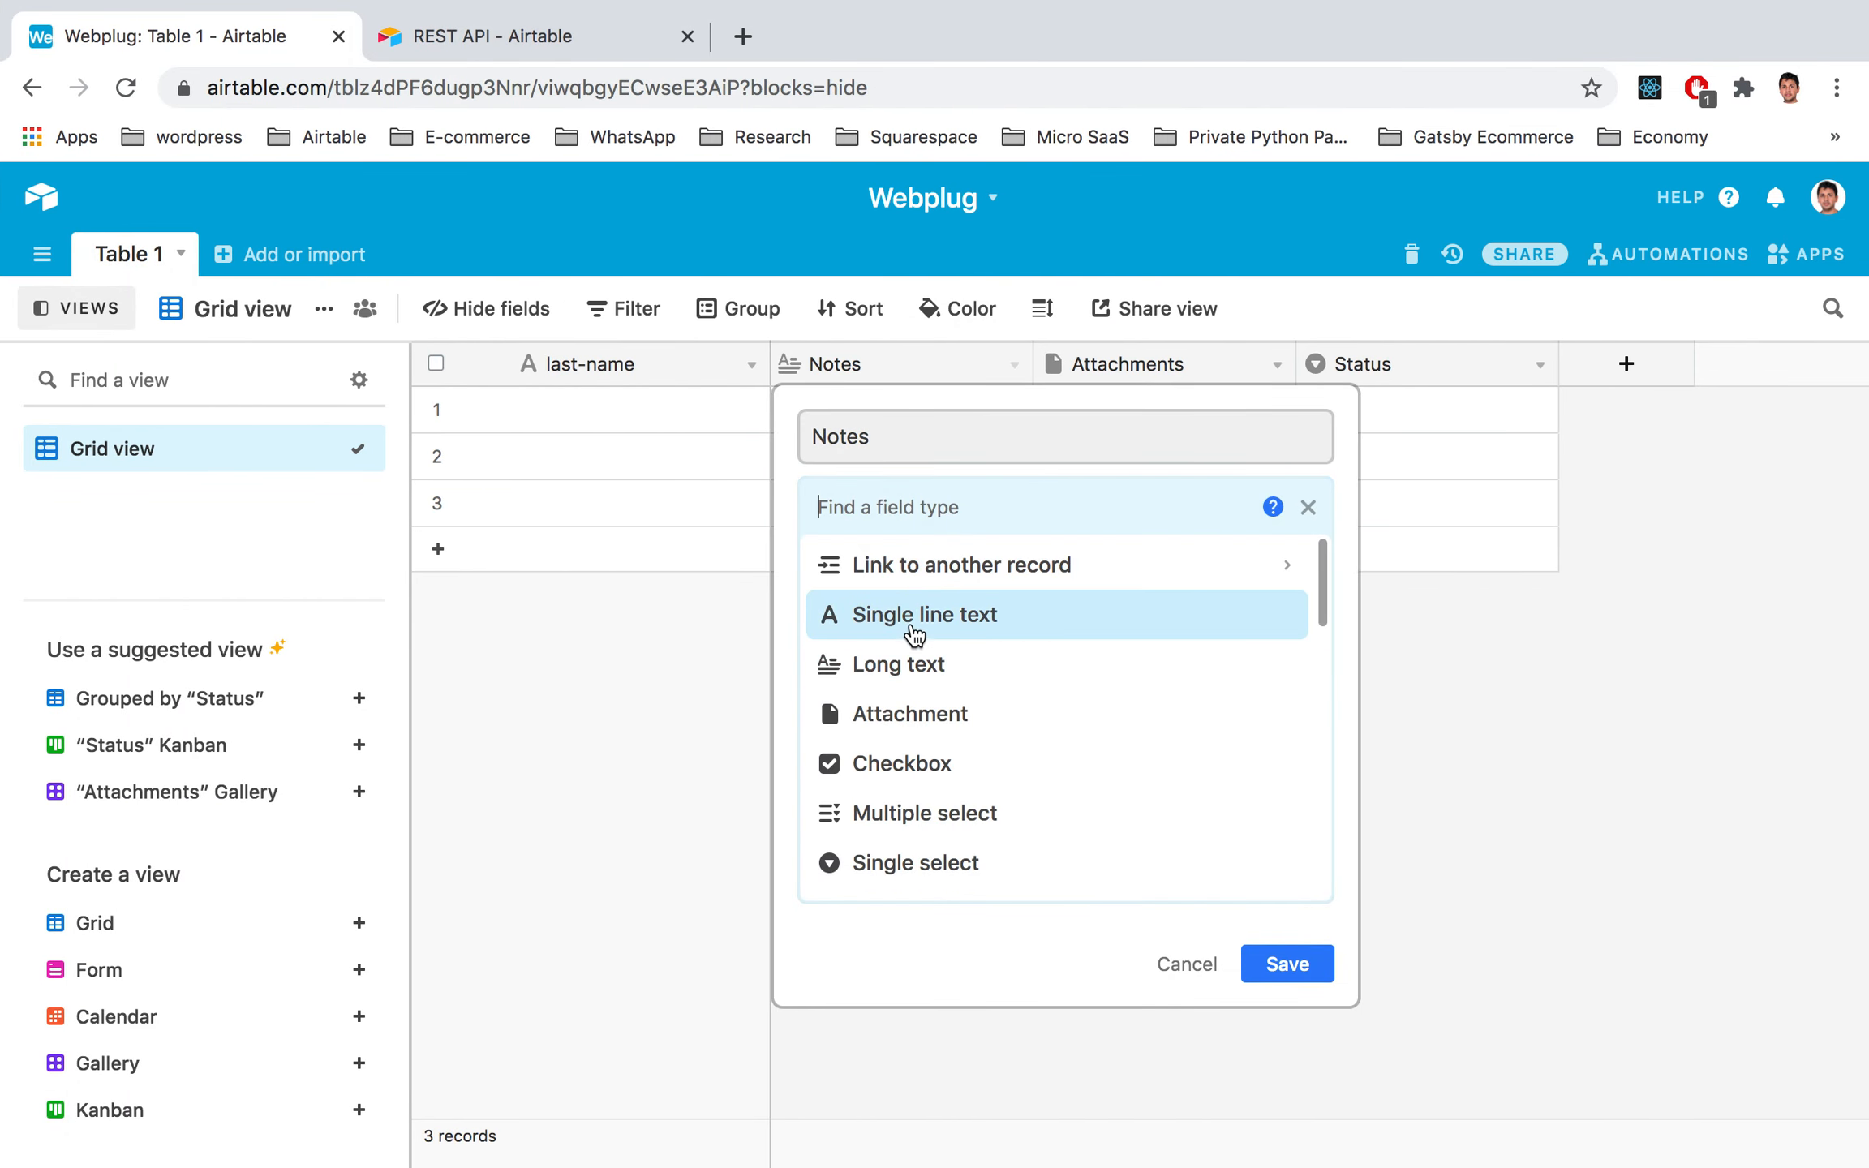
{"action": "left_click", "coordinate": [913, 633]}
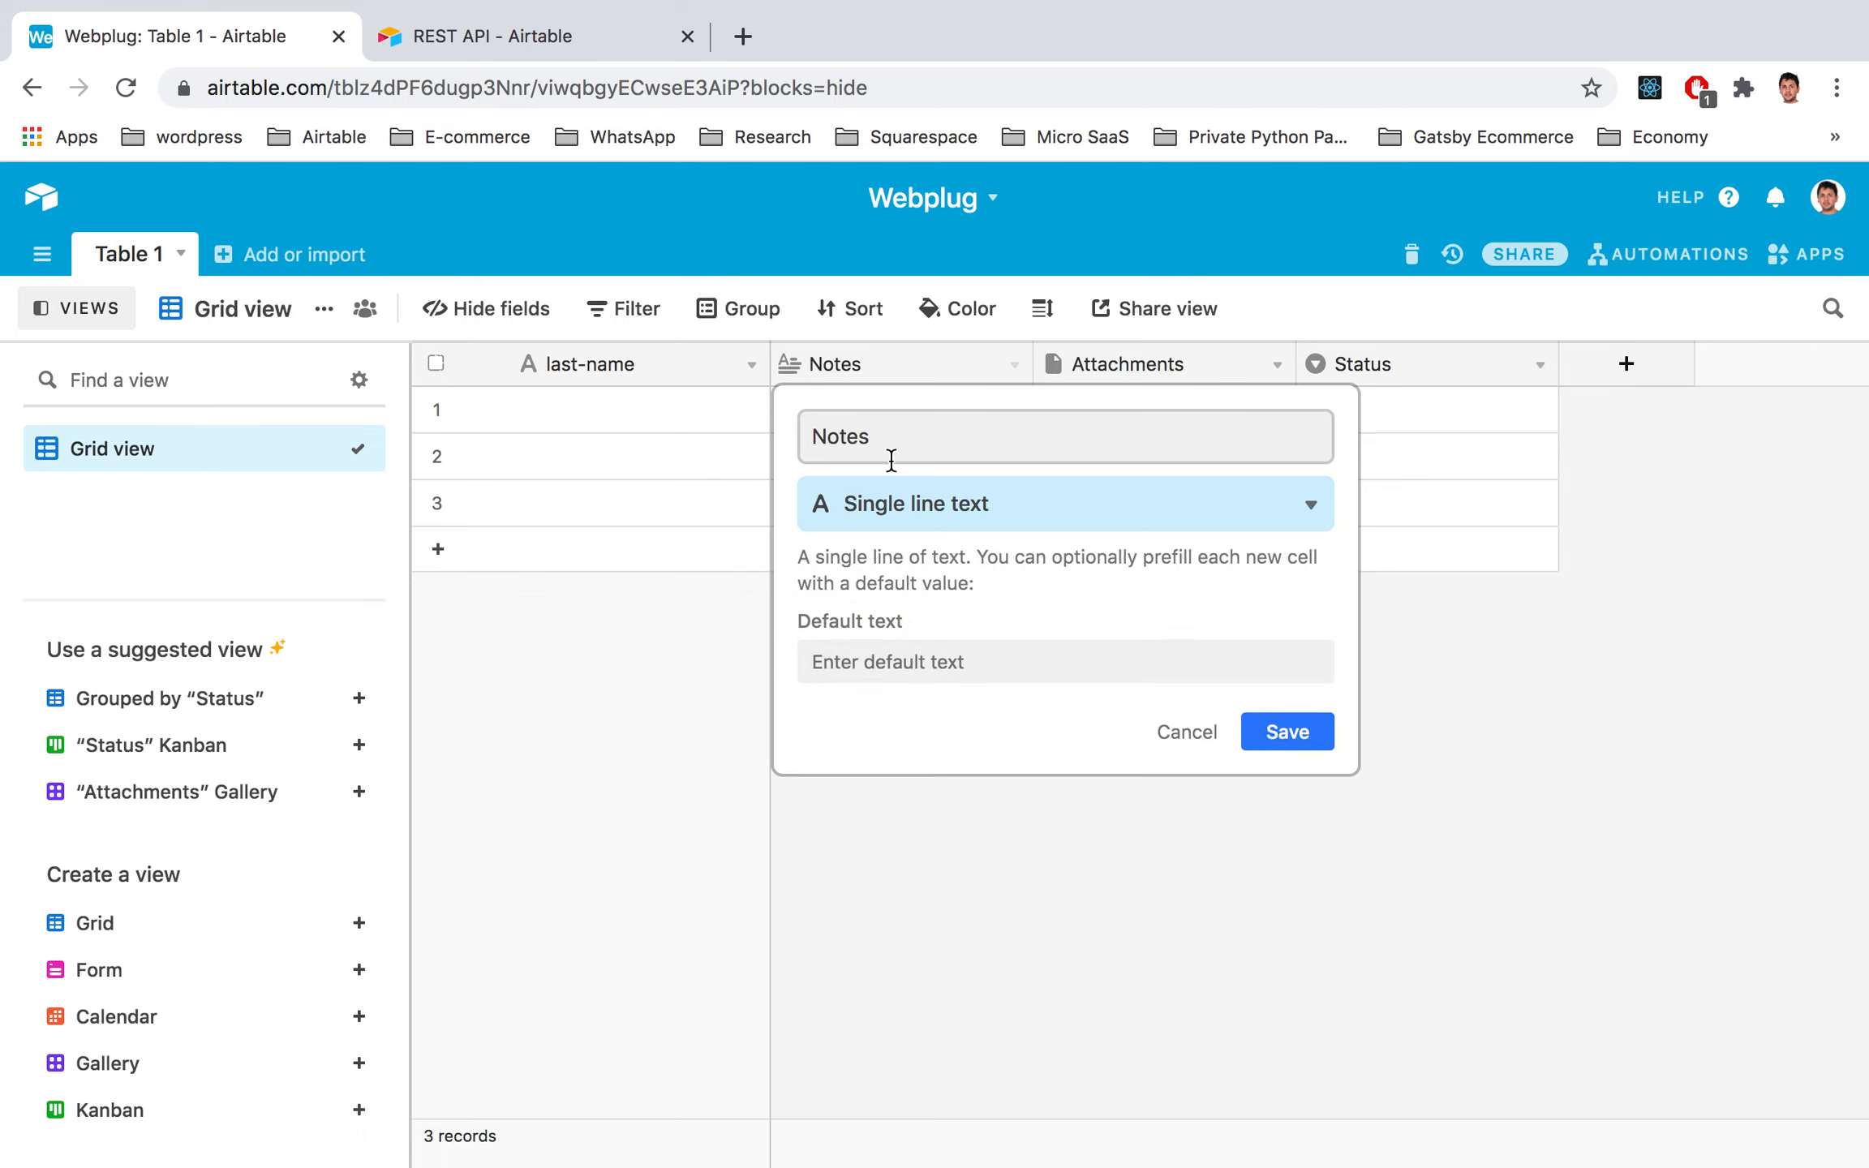
{"action": "left_click", "coordinate": [893, 436]}
{"action": "type", "text": "location"}
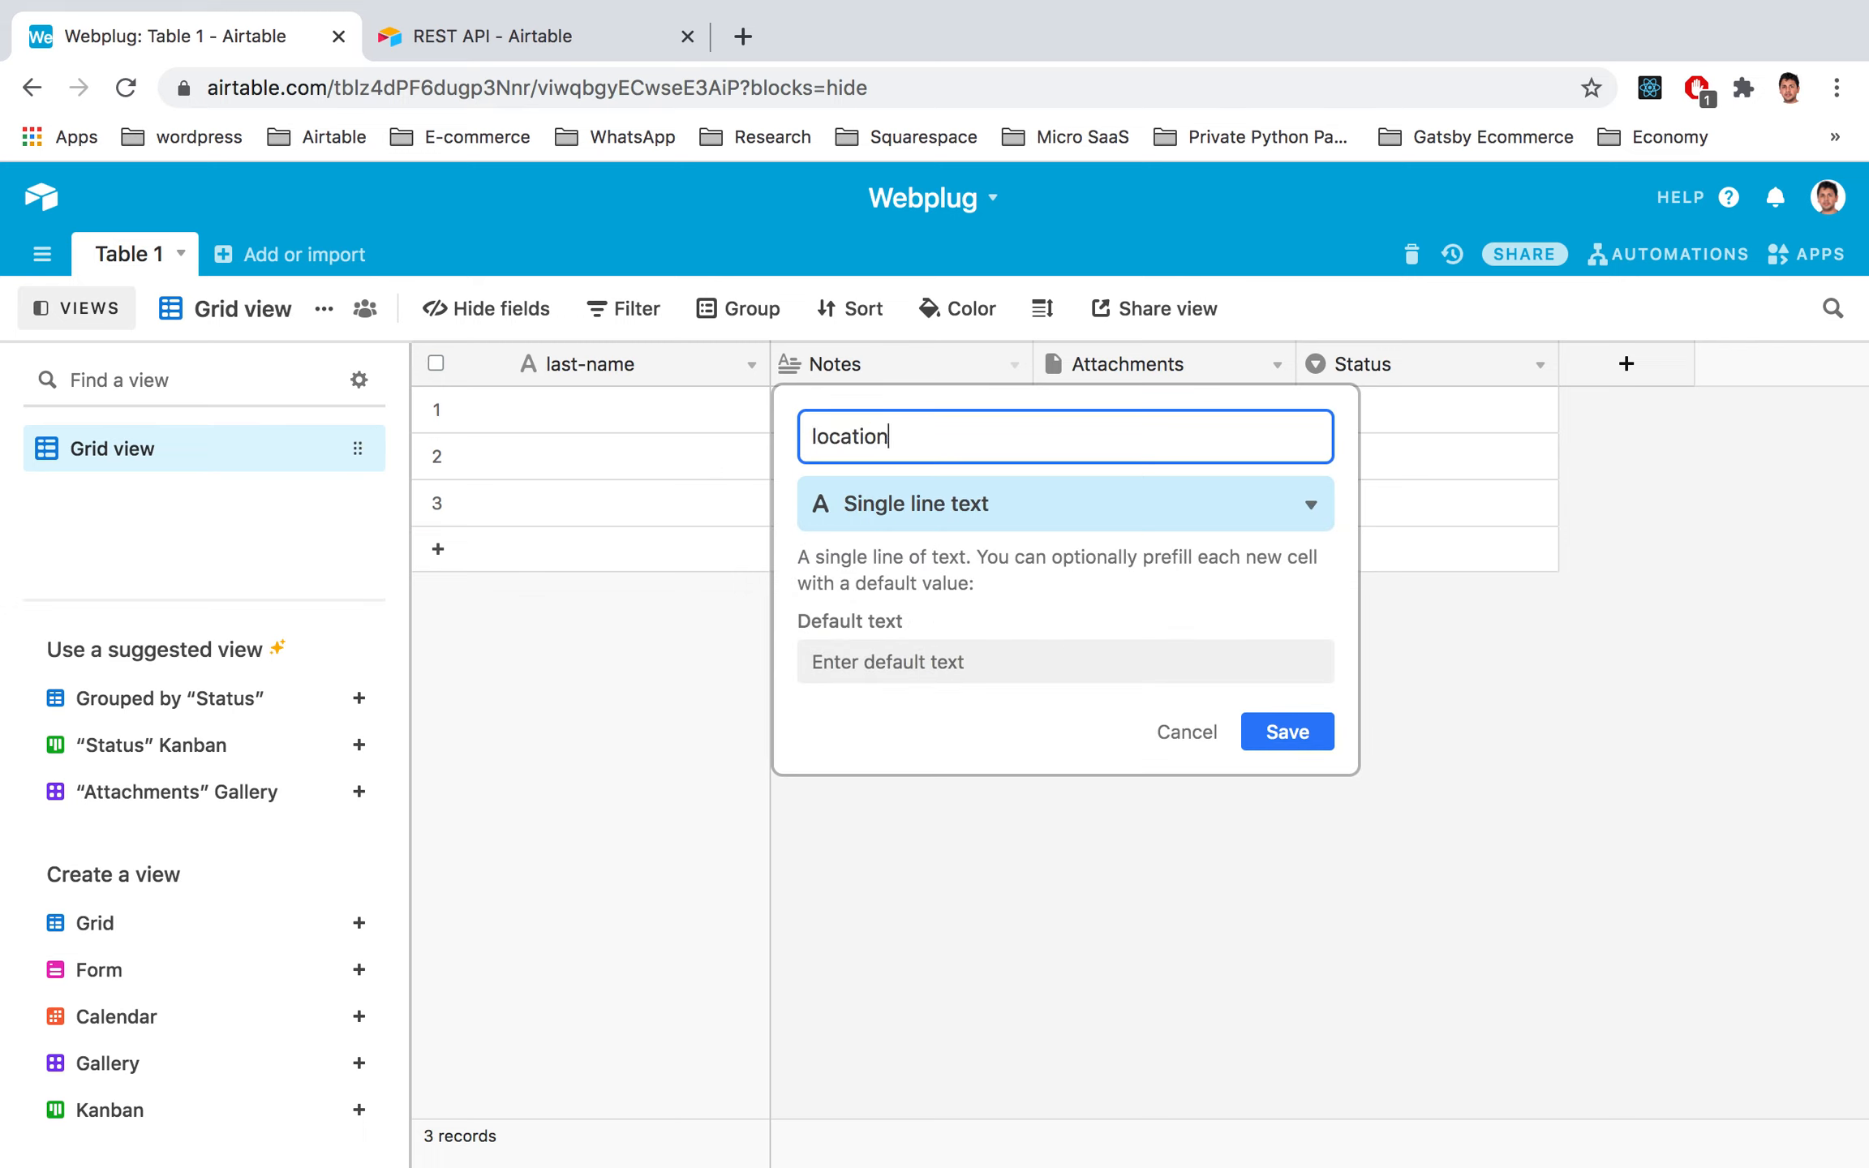
{"action": "left_click", "coordinate": [1262, 731]}
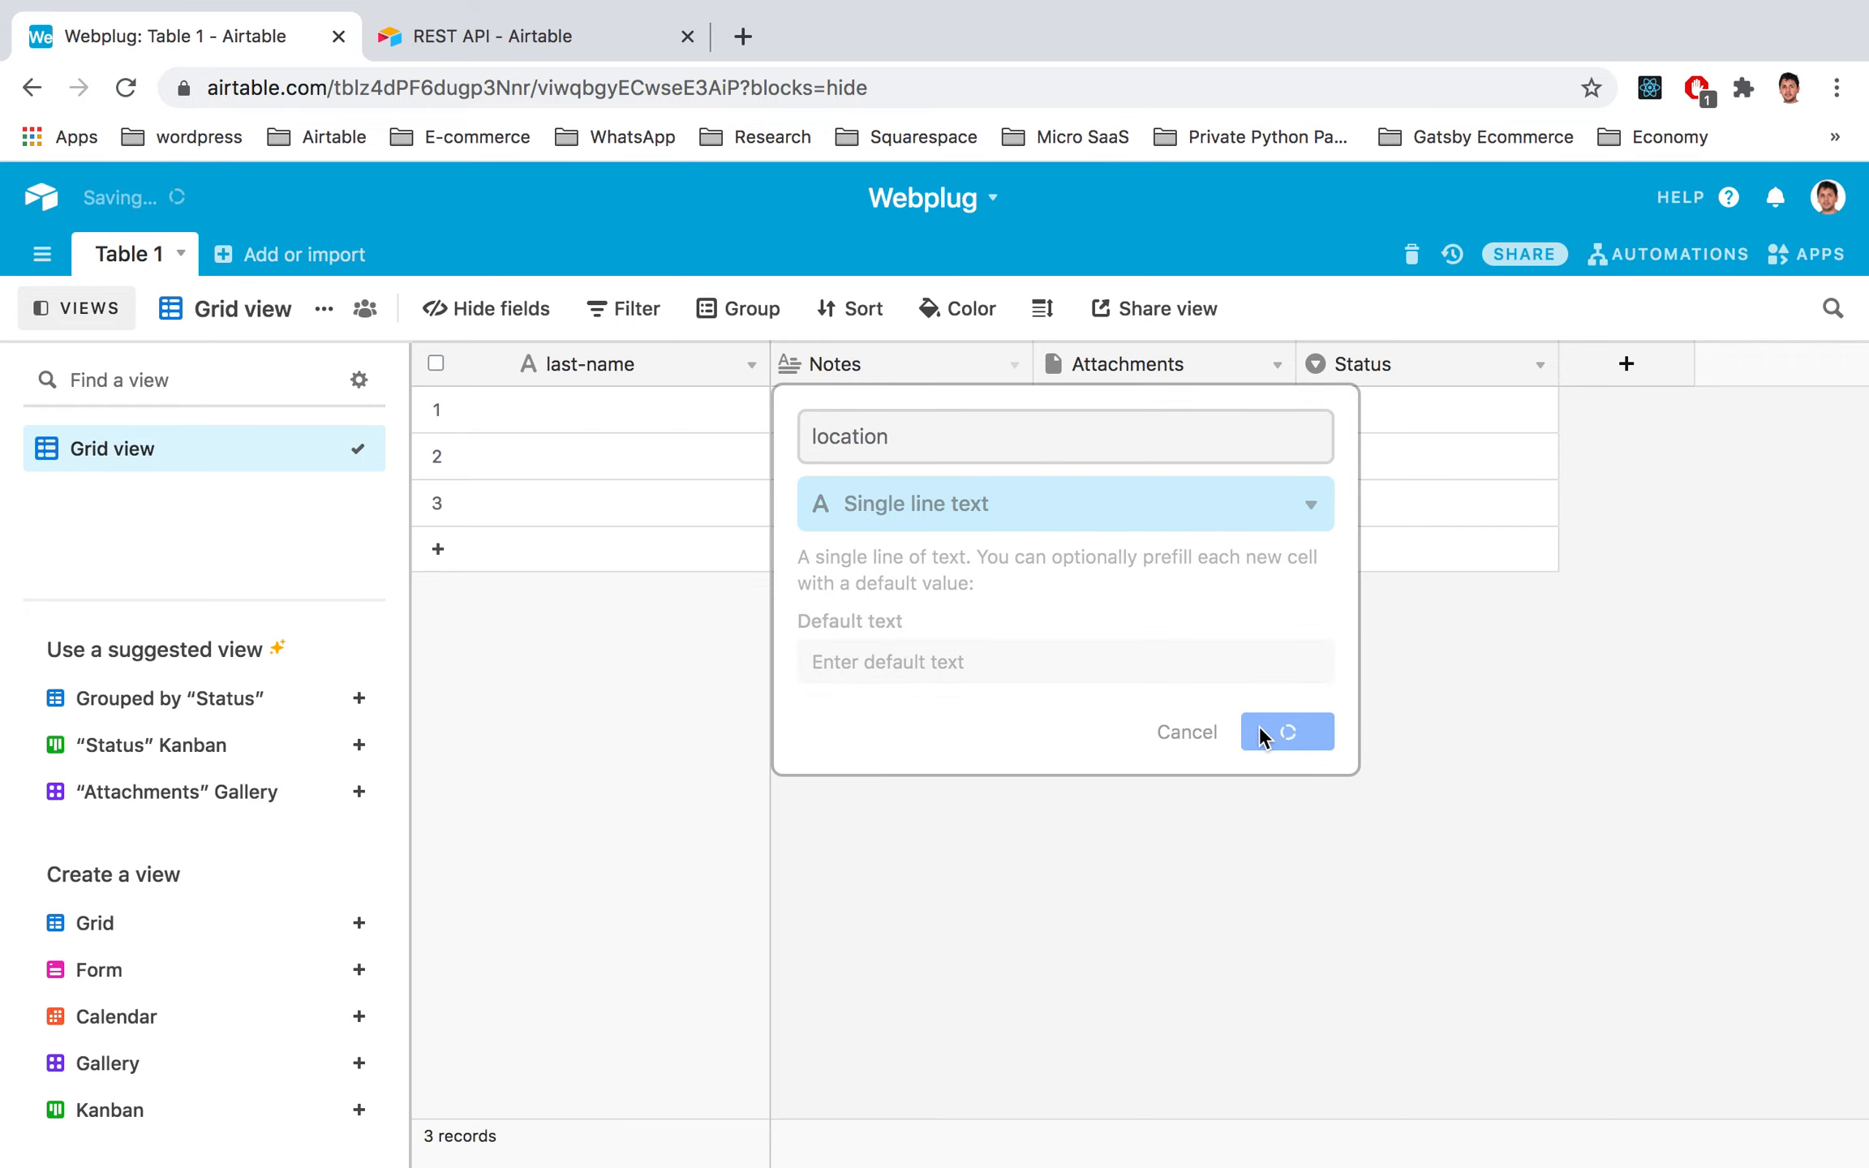
{"action": "key", "text": "ctrl+Left"}
{"action": "key", "text": "ctrl+Right"}
Step: Turn the Attachments field into a single line text field named name
{"action": "left_click", "coordinate": [1219, 374]}
{"action": "left_click", "coordinate": [1277, 369]}
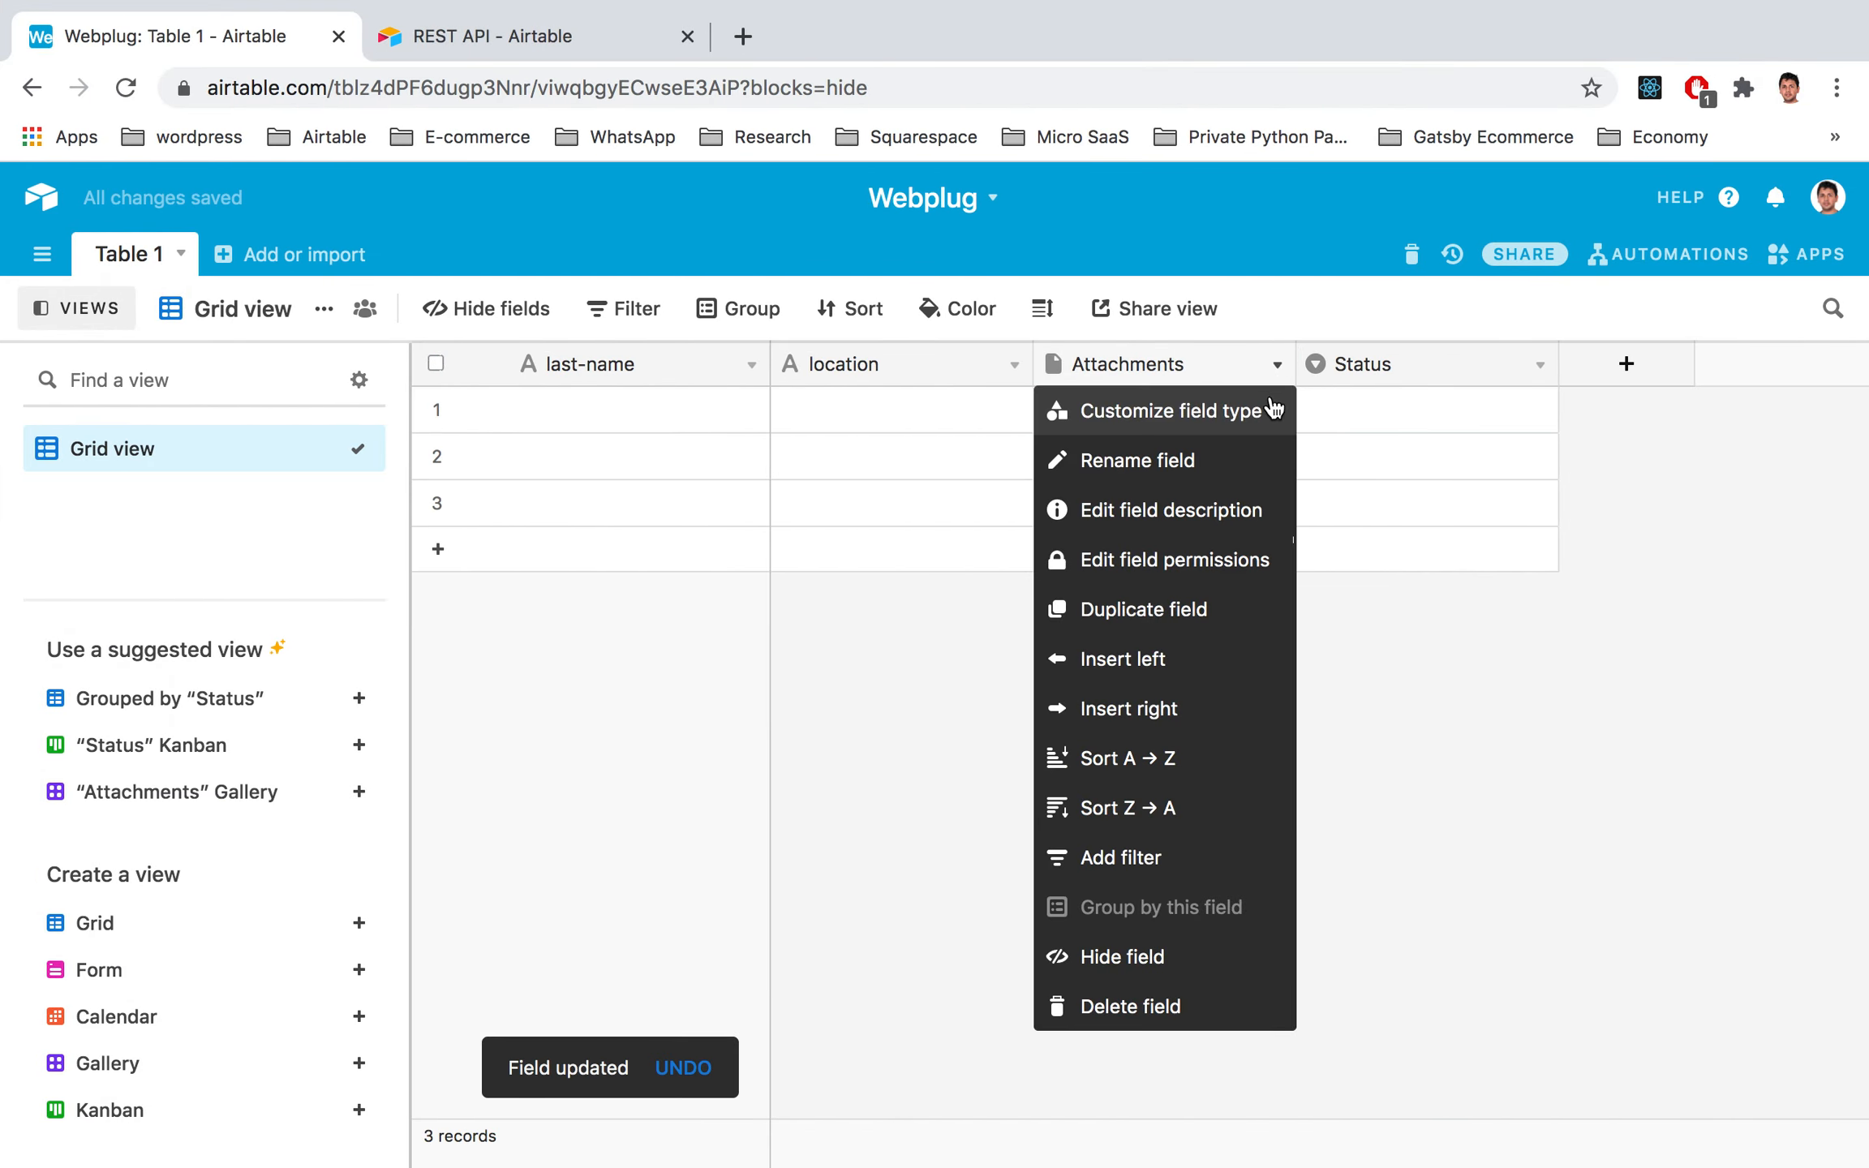
{"action": "left_click", "coordinate": [1145, 422]}
{"action": "left_click", "coordinate": [1060, 502]}
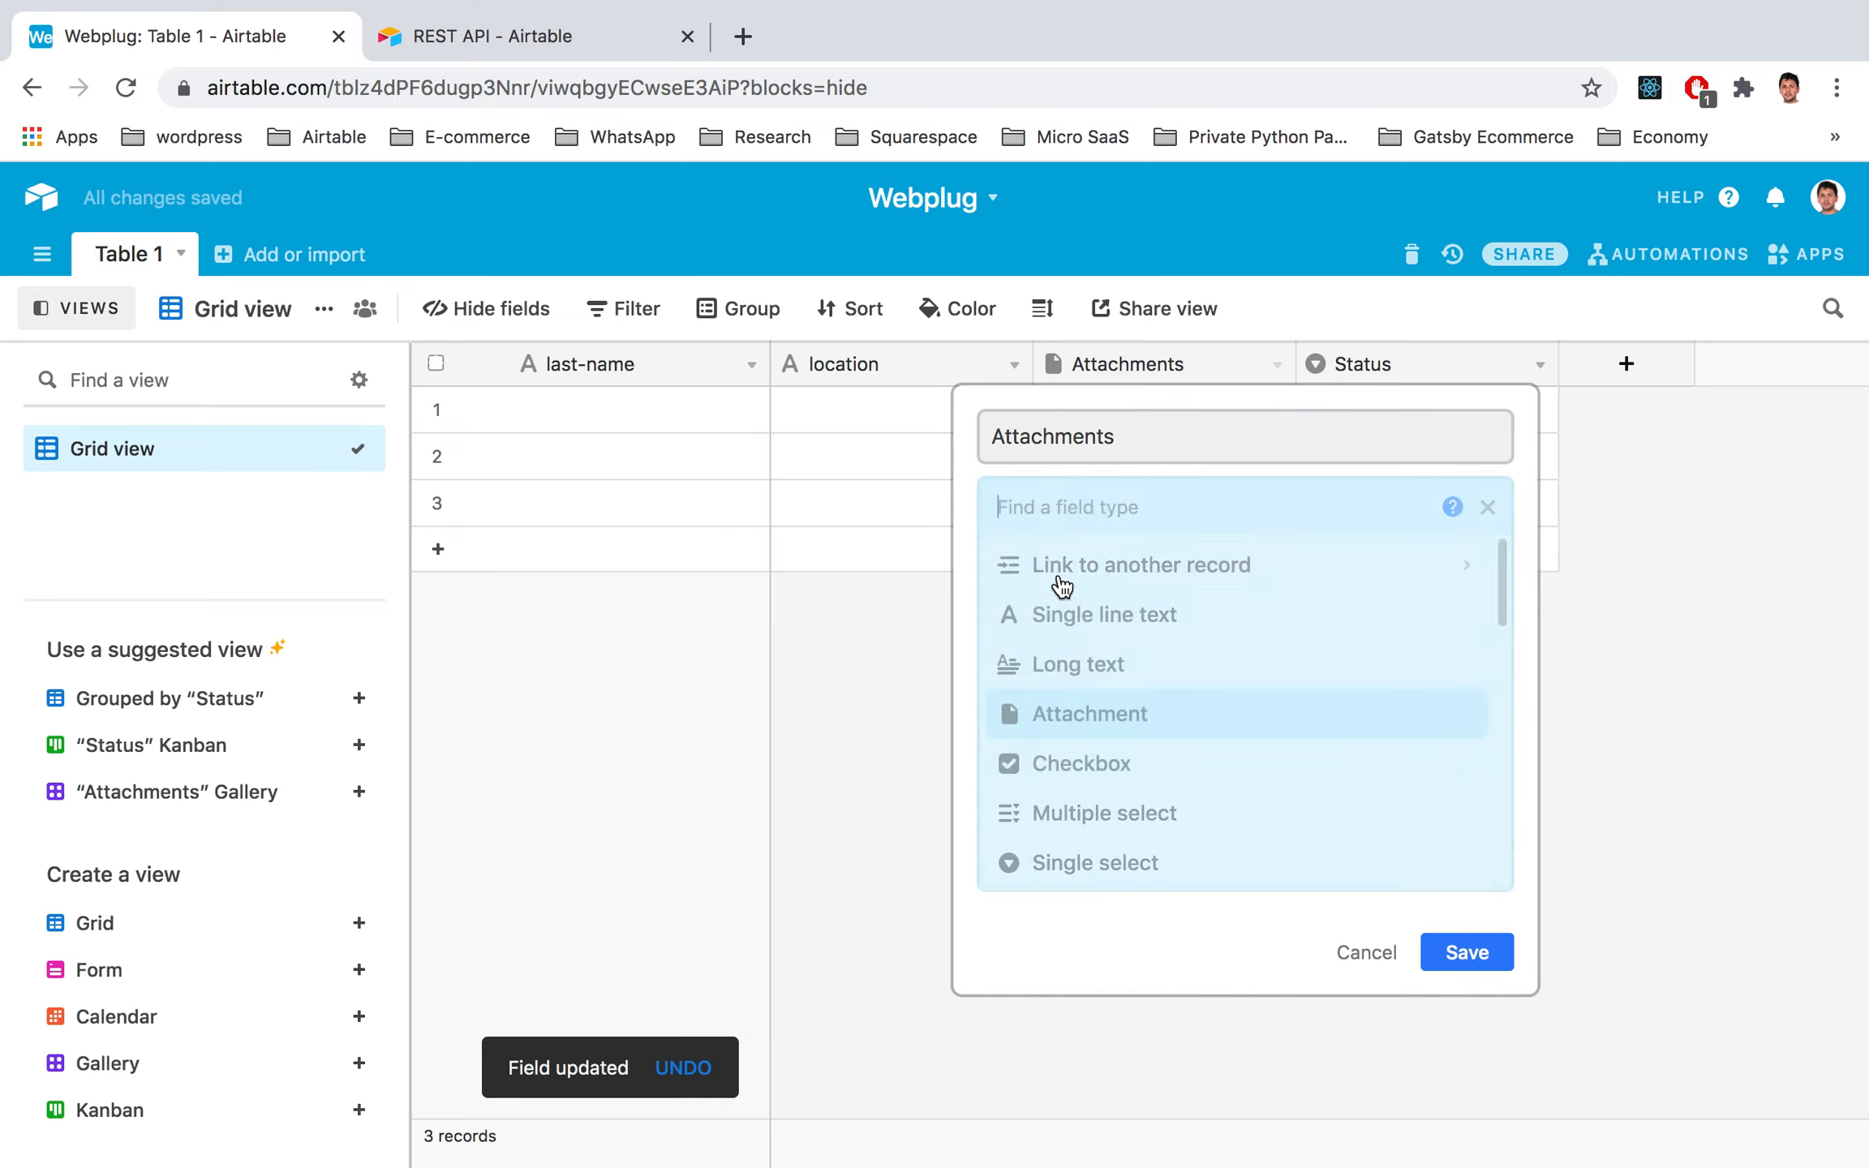
{"action": "left_click", "coordinate": [1059, 610]}
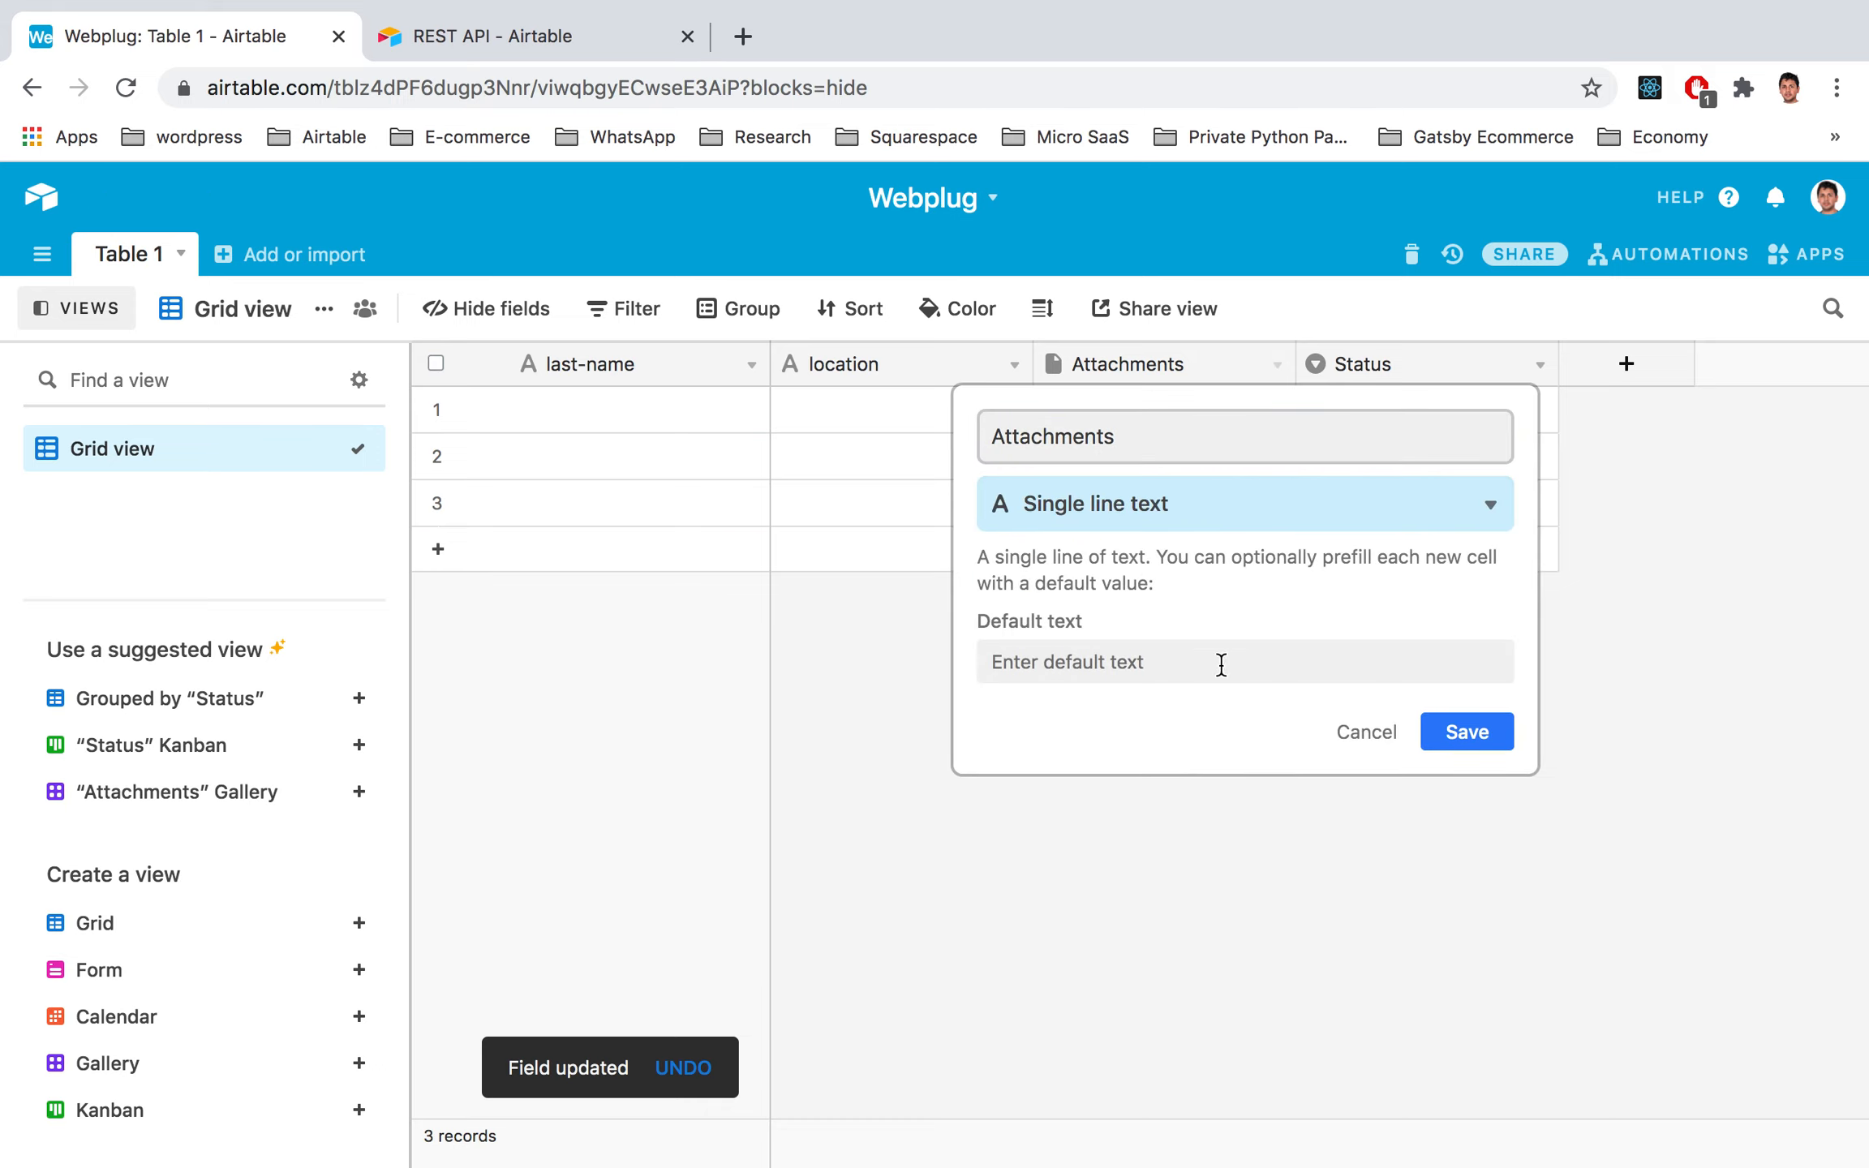
{"action": "double_click", "coordinate": [1108, 437]}
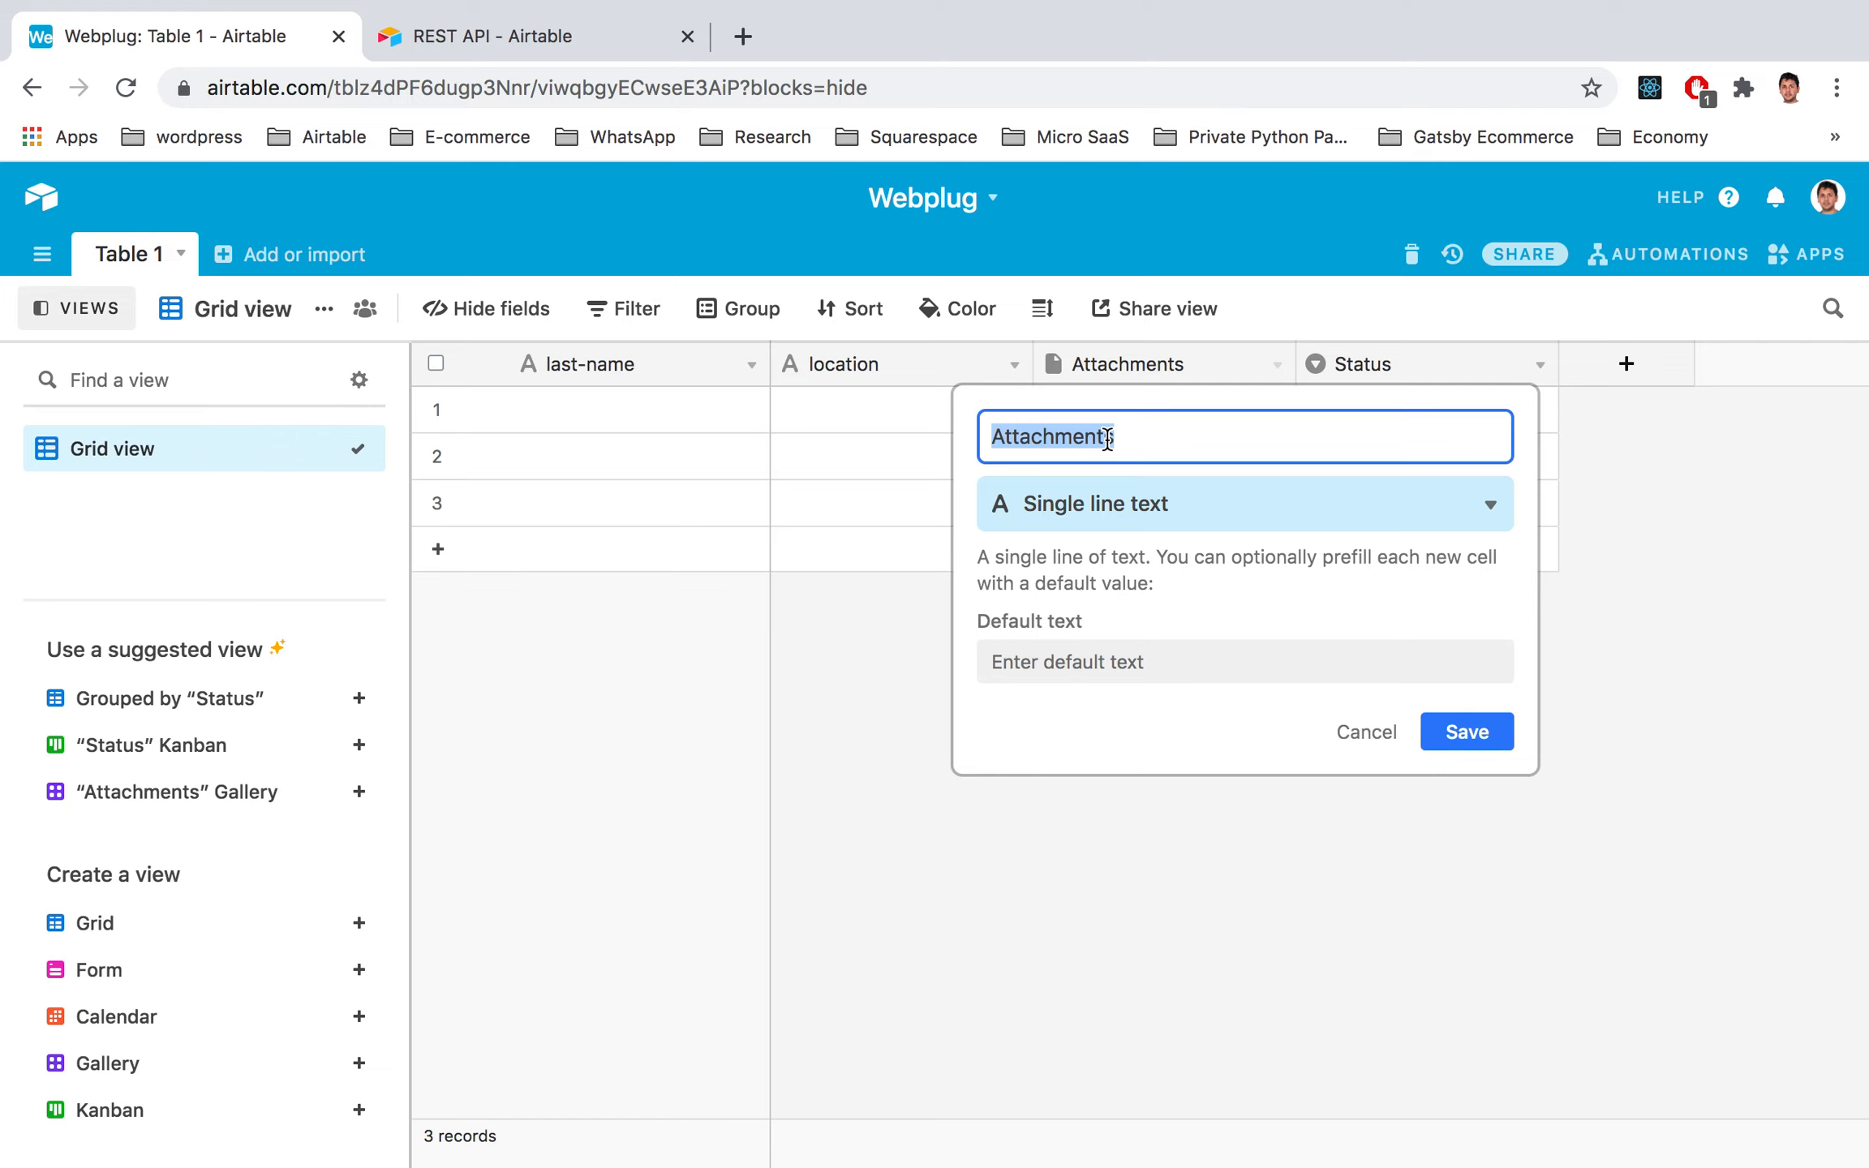
{"action": "type", "text": "name"}
{"action": "key", "text": "ctrl+Left"}
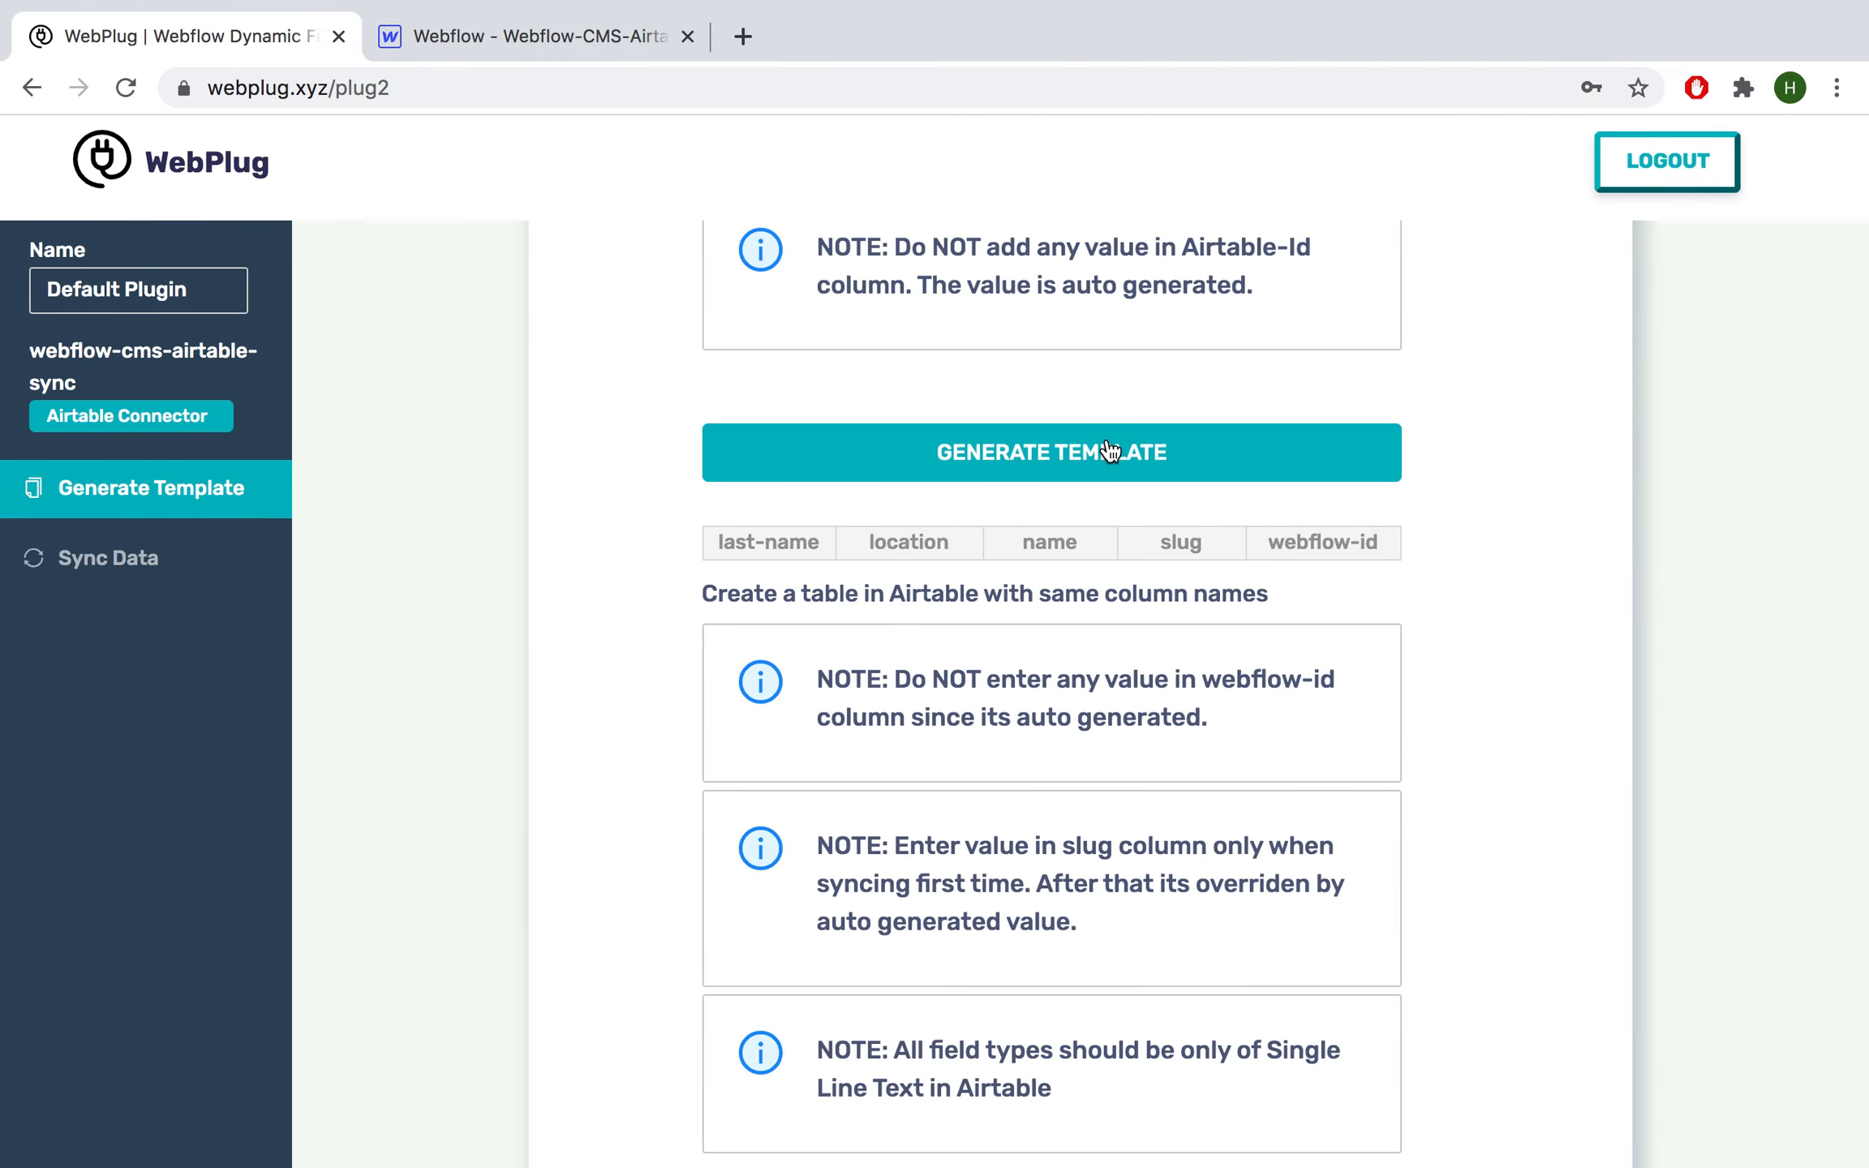
{"action": "key", "text": "ctrl+Right"}
{"action": "left_click", "coordinate": [1448, 735]}
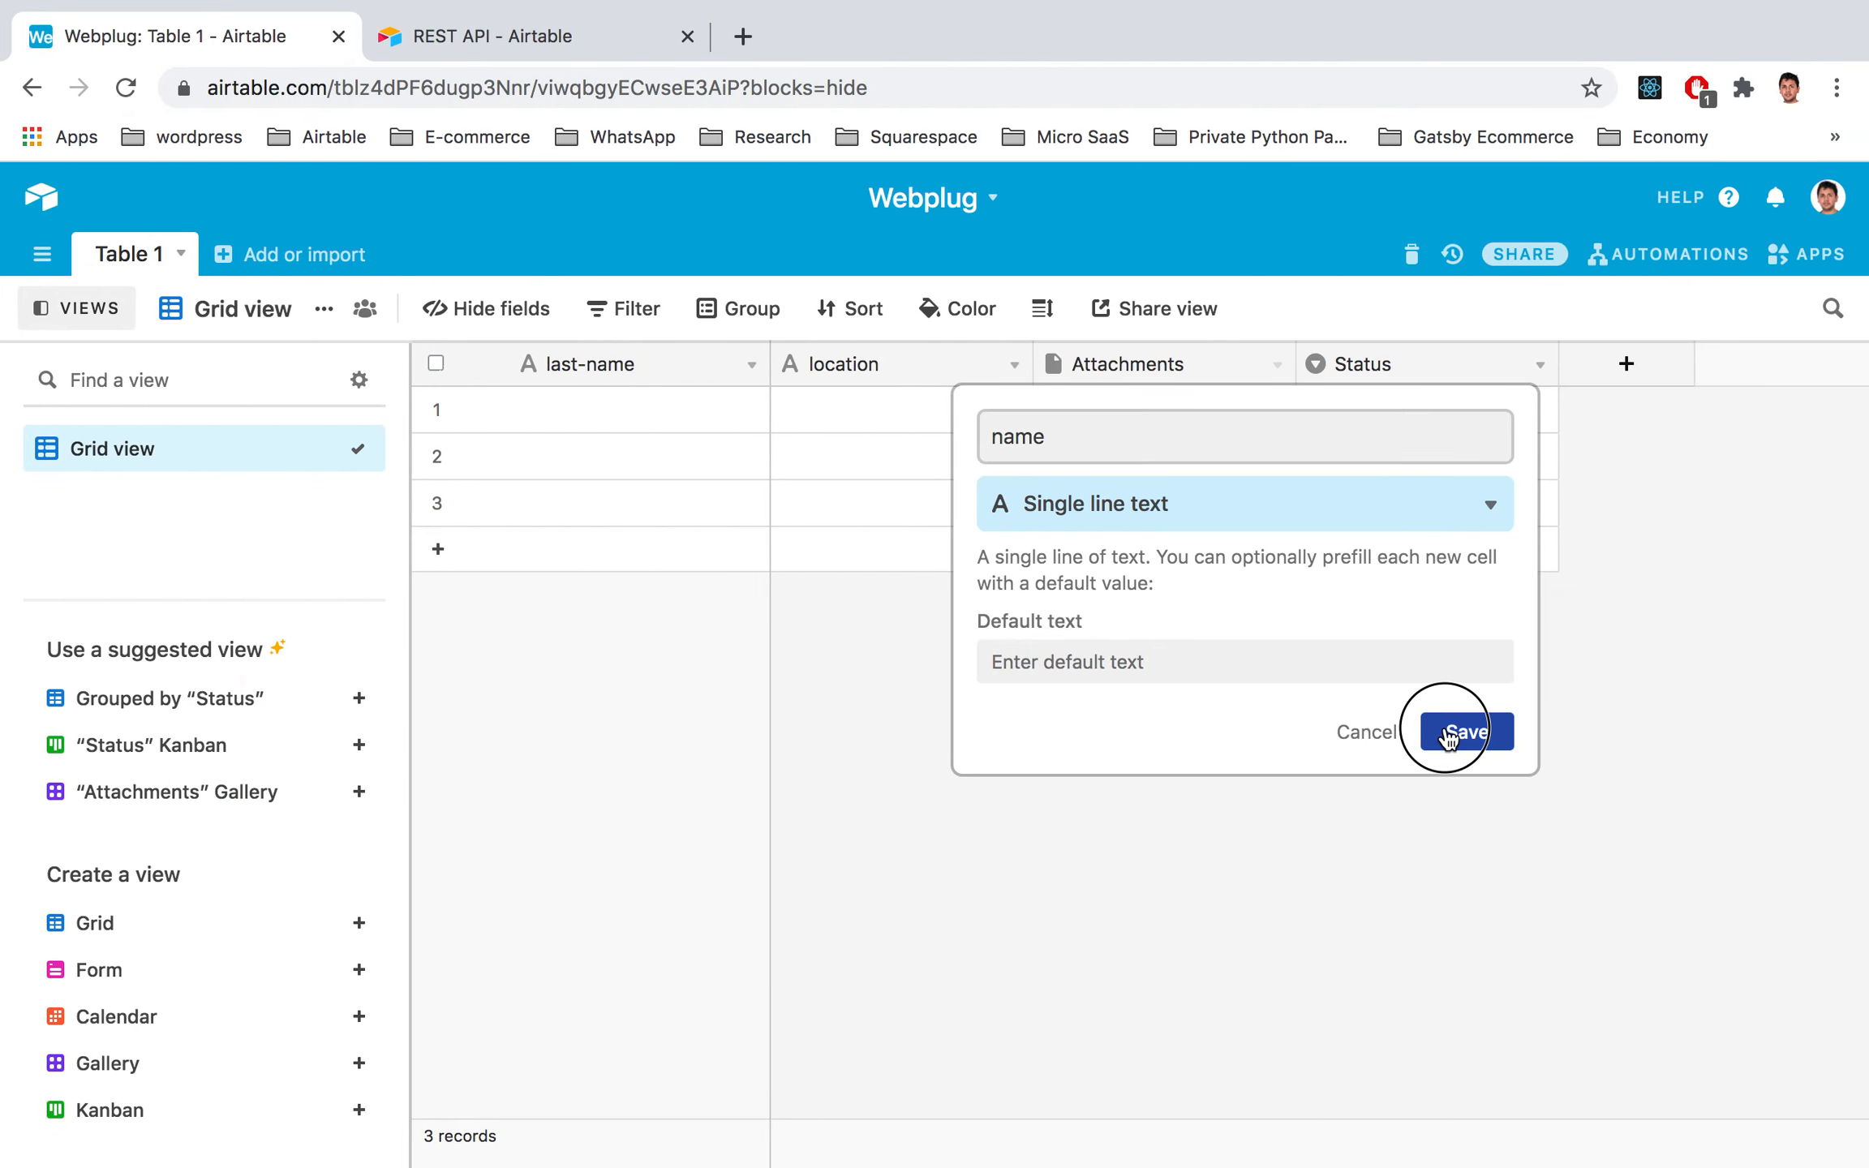
{"action": "key", "text": "ctrl+Left"}
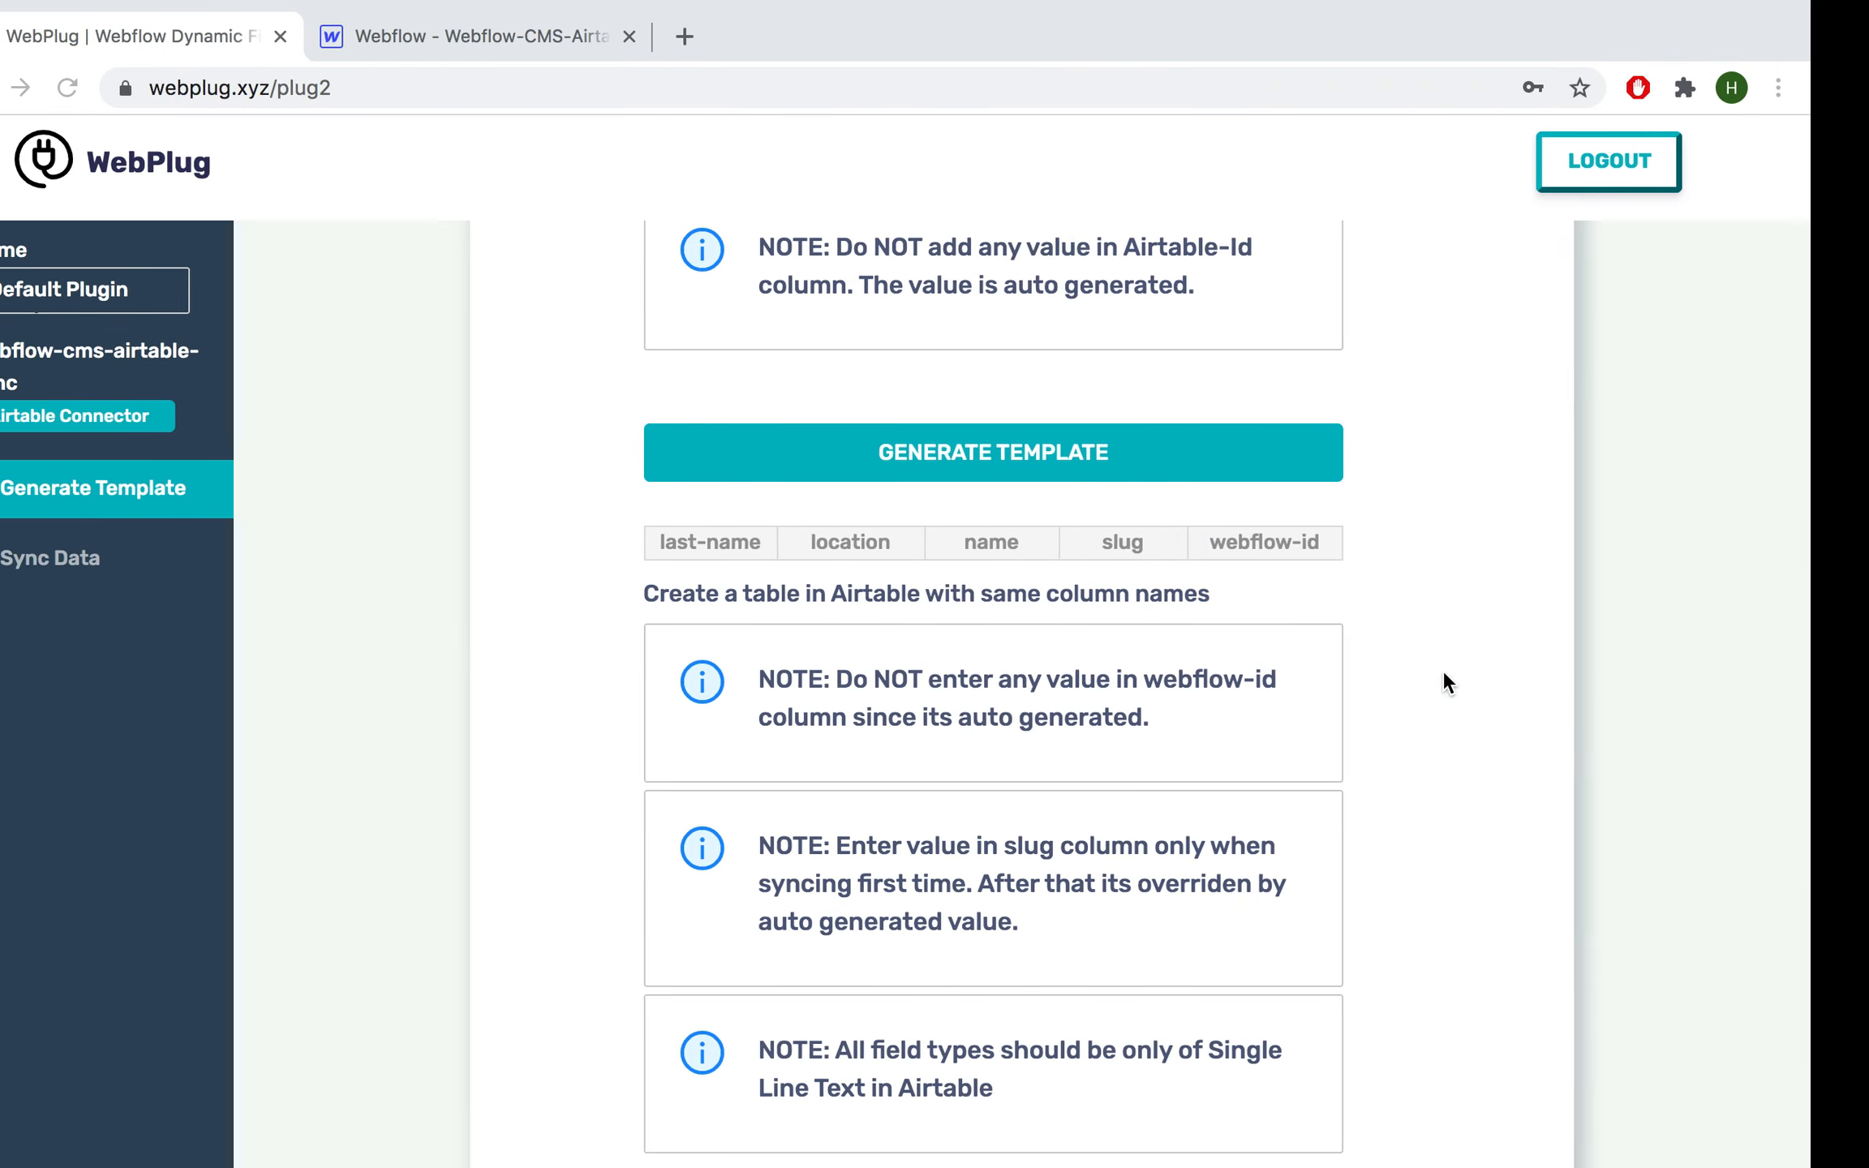
{"action": "key", "text": "ctrl+Right"}
Step: Turn the Status field into a single line text field named slug
{"action": "left_click", "coordinate": [1459, 359]}
{"action": "left_click", "coordinate": [1538, 365]}
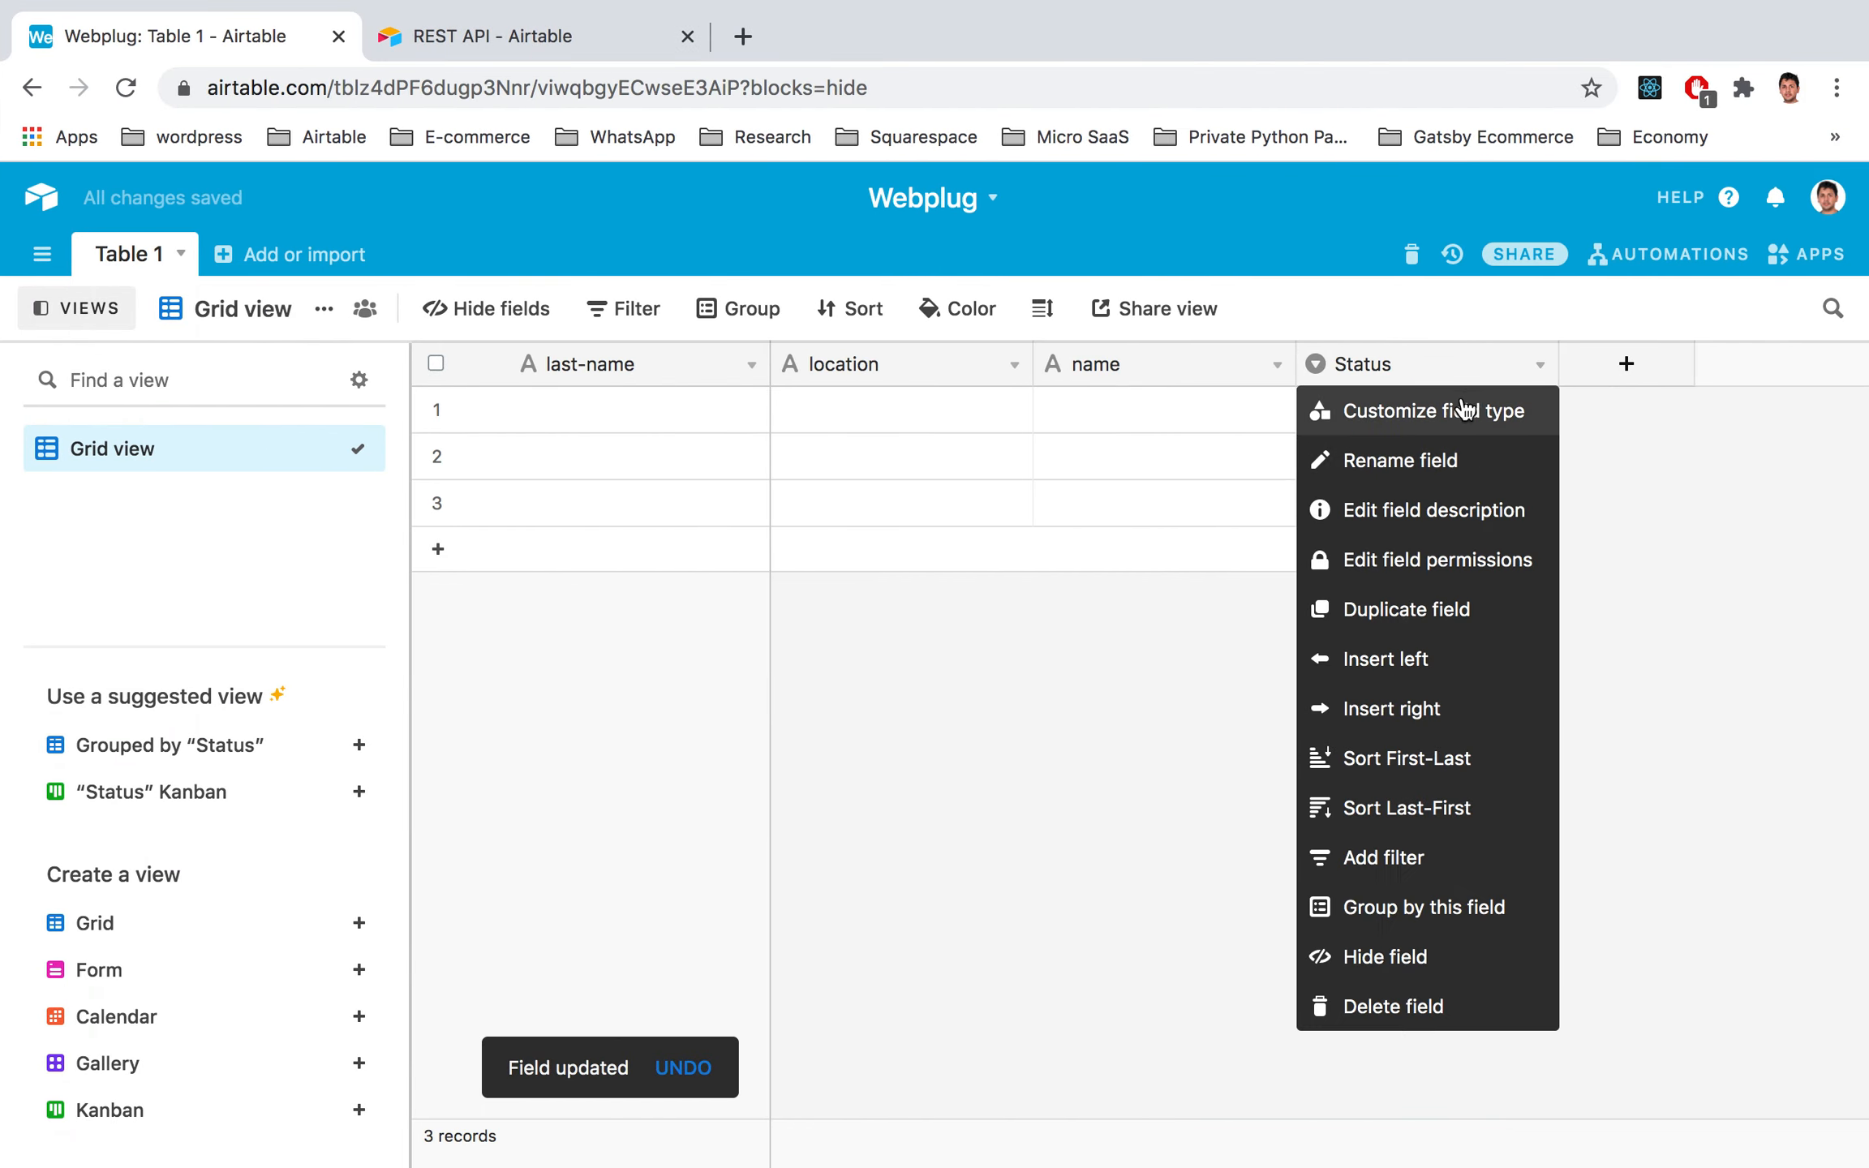
{"action": "left_click", "coordinate": [1467, 405]}
{"action": "left_click", "coordinate": [1053, 497]}
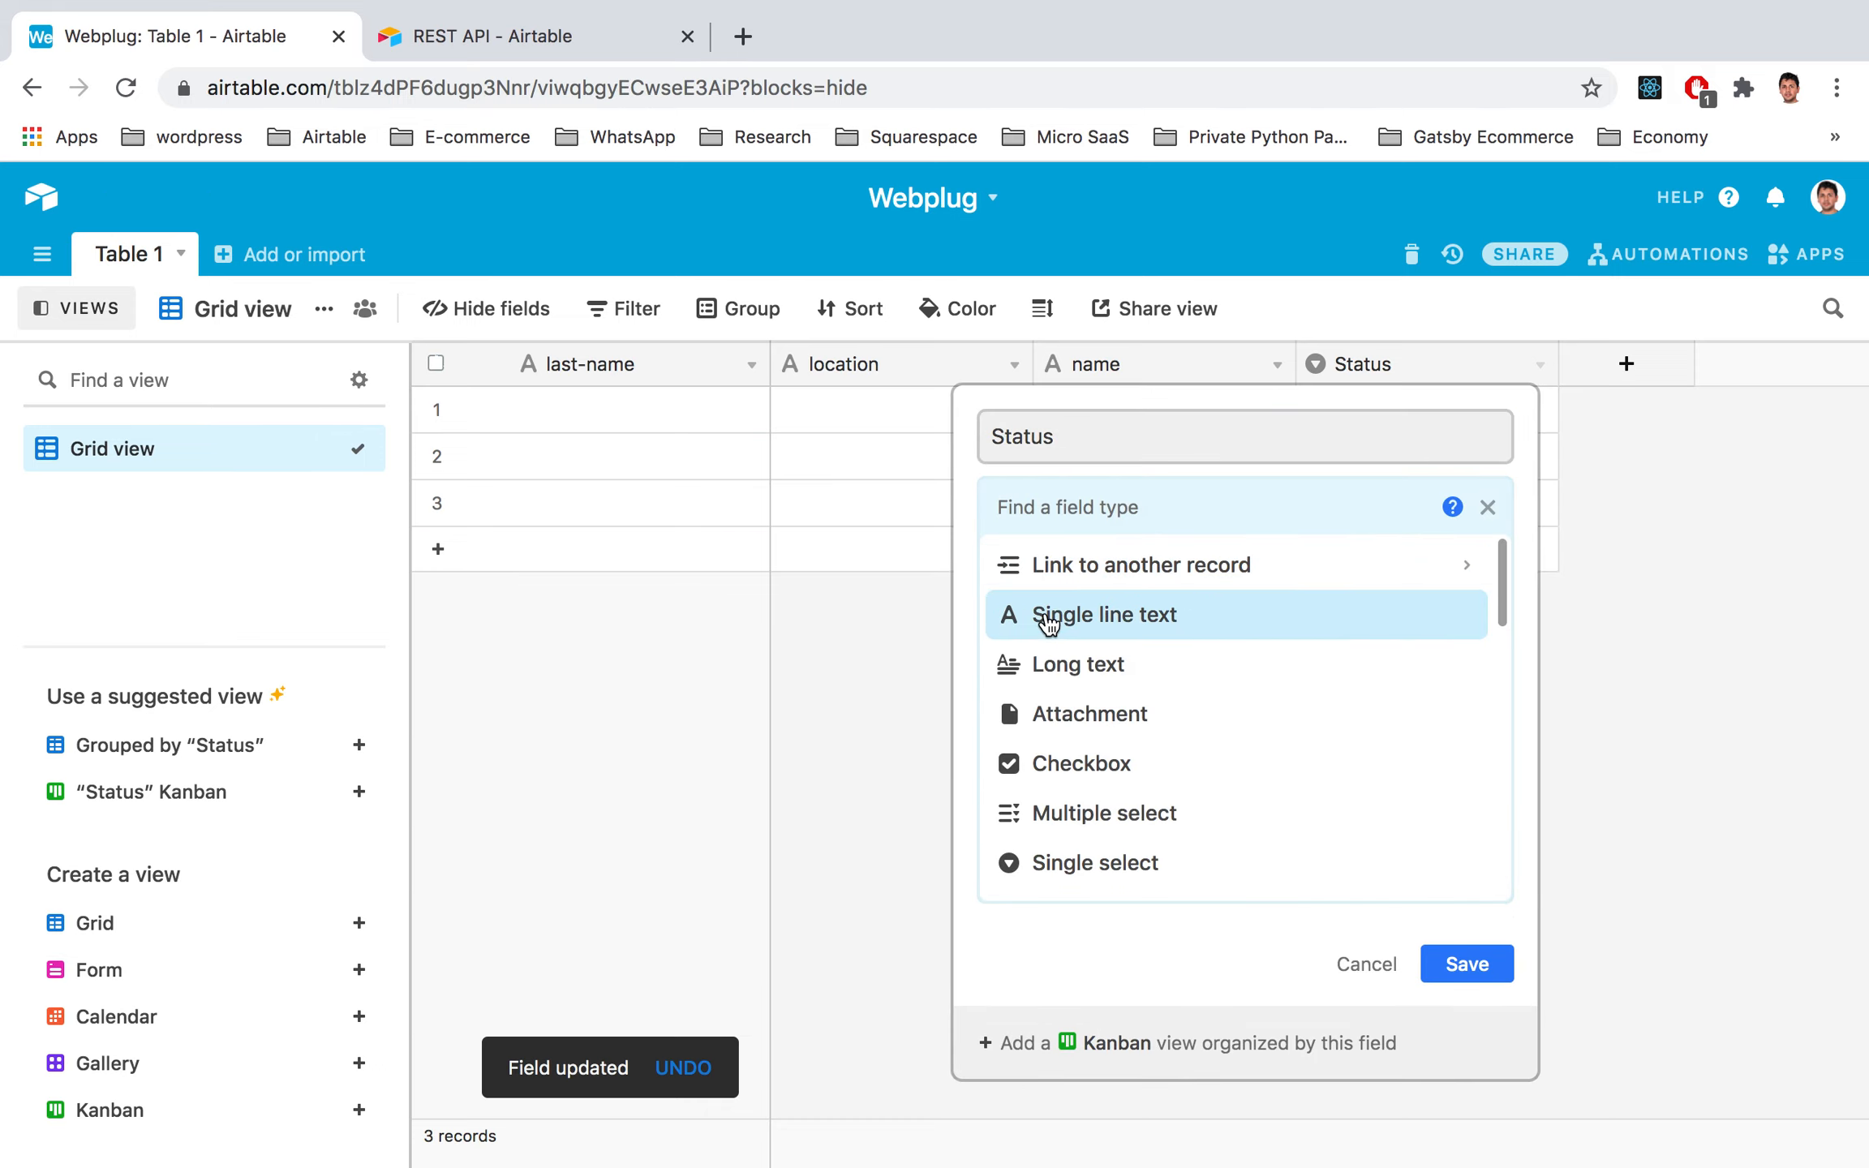
{"action": "left_click", "coordinate": [1049, 621]}
{"action": "double_click", "coordinate": [1118, 447]}
{"action": "type", "text": "slug"}
{"action": "left_click", "coordinate": [1468, 733]}
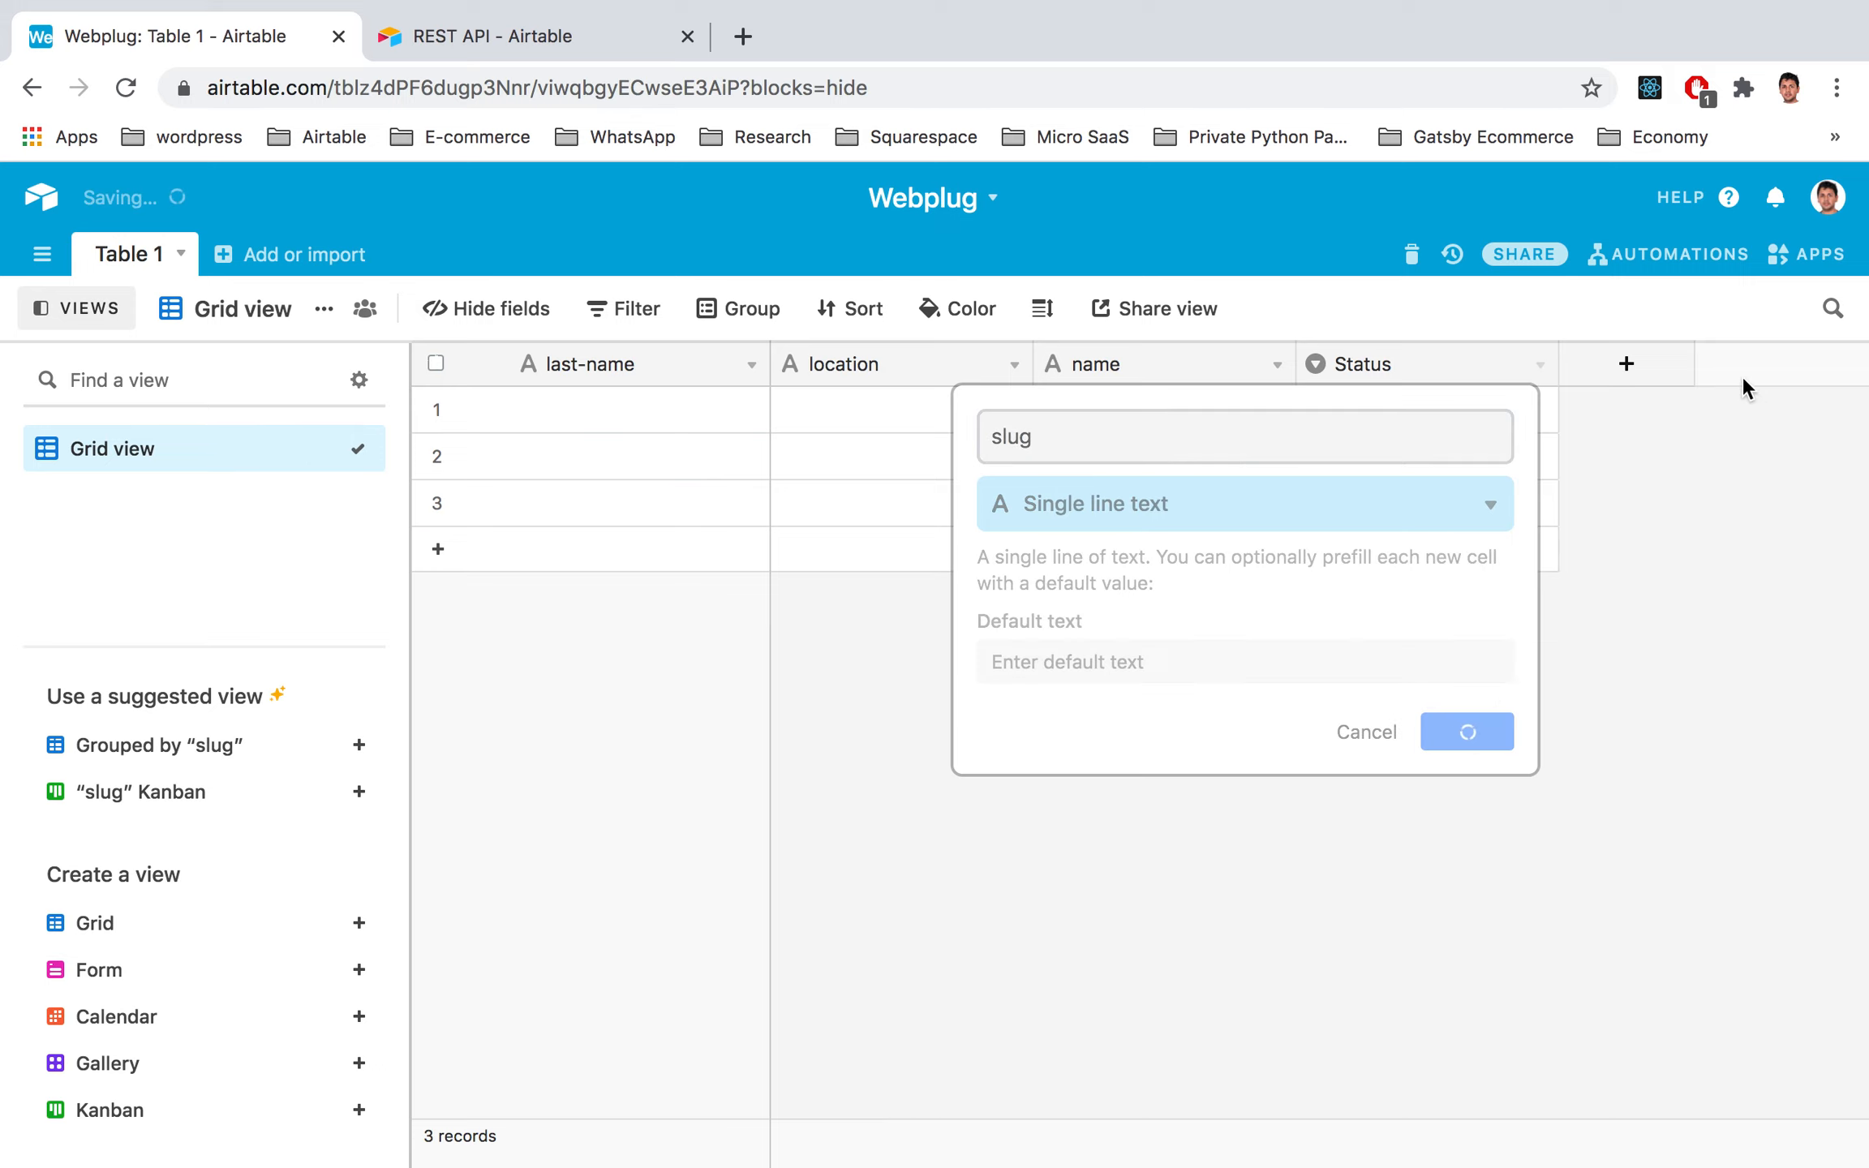
Step: Add a new single line text field called webflow-id
{"action": "left_click", "coordinate": [1627, 365]}
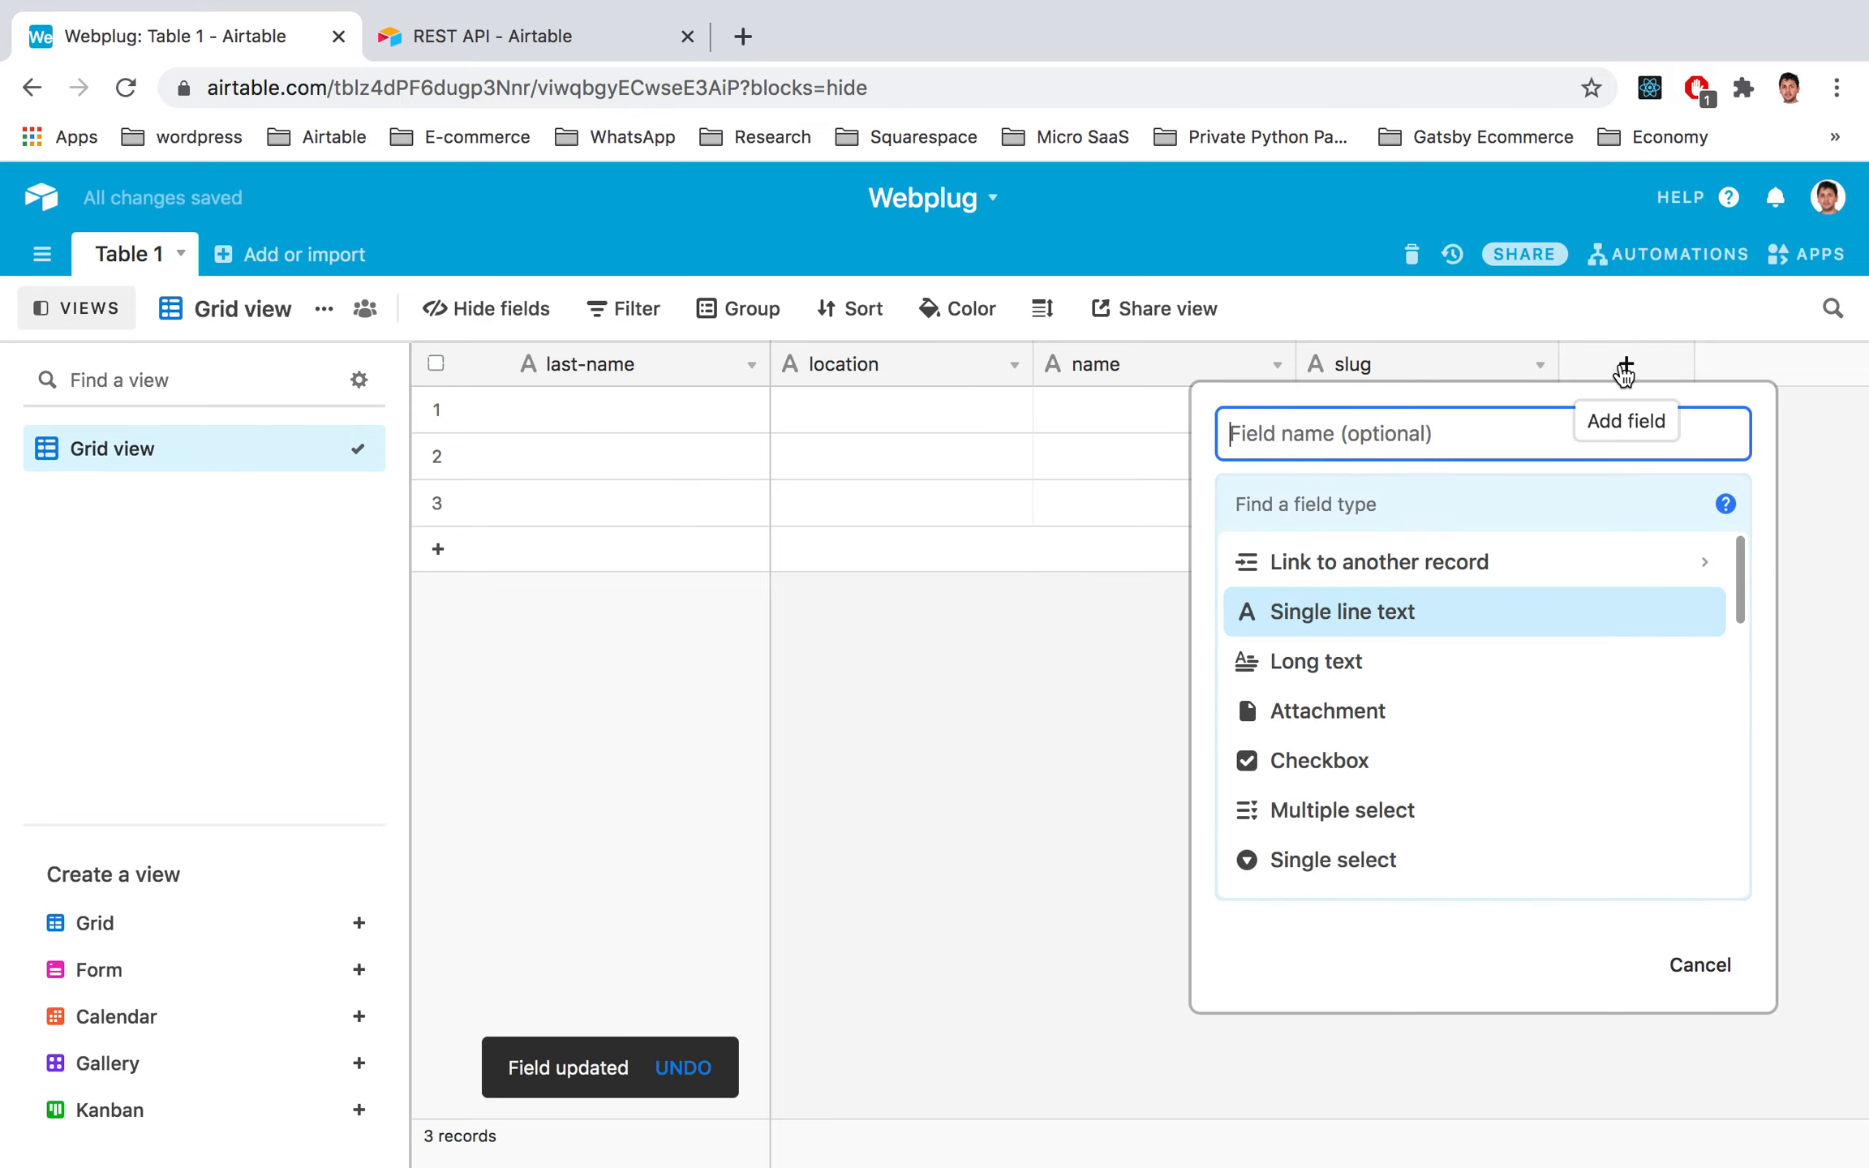
{"action": "type", "text": "webflow"}
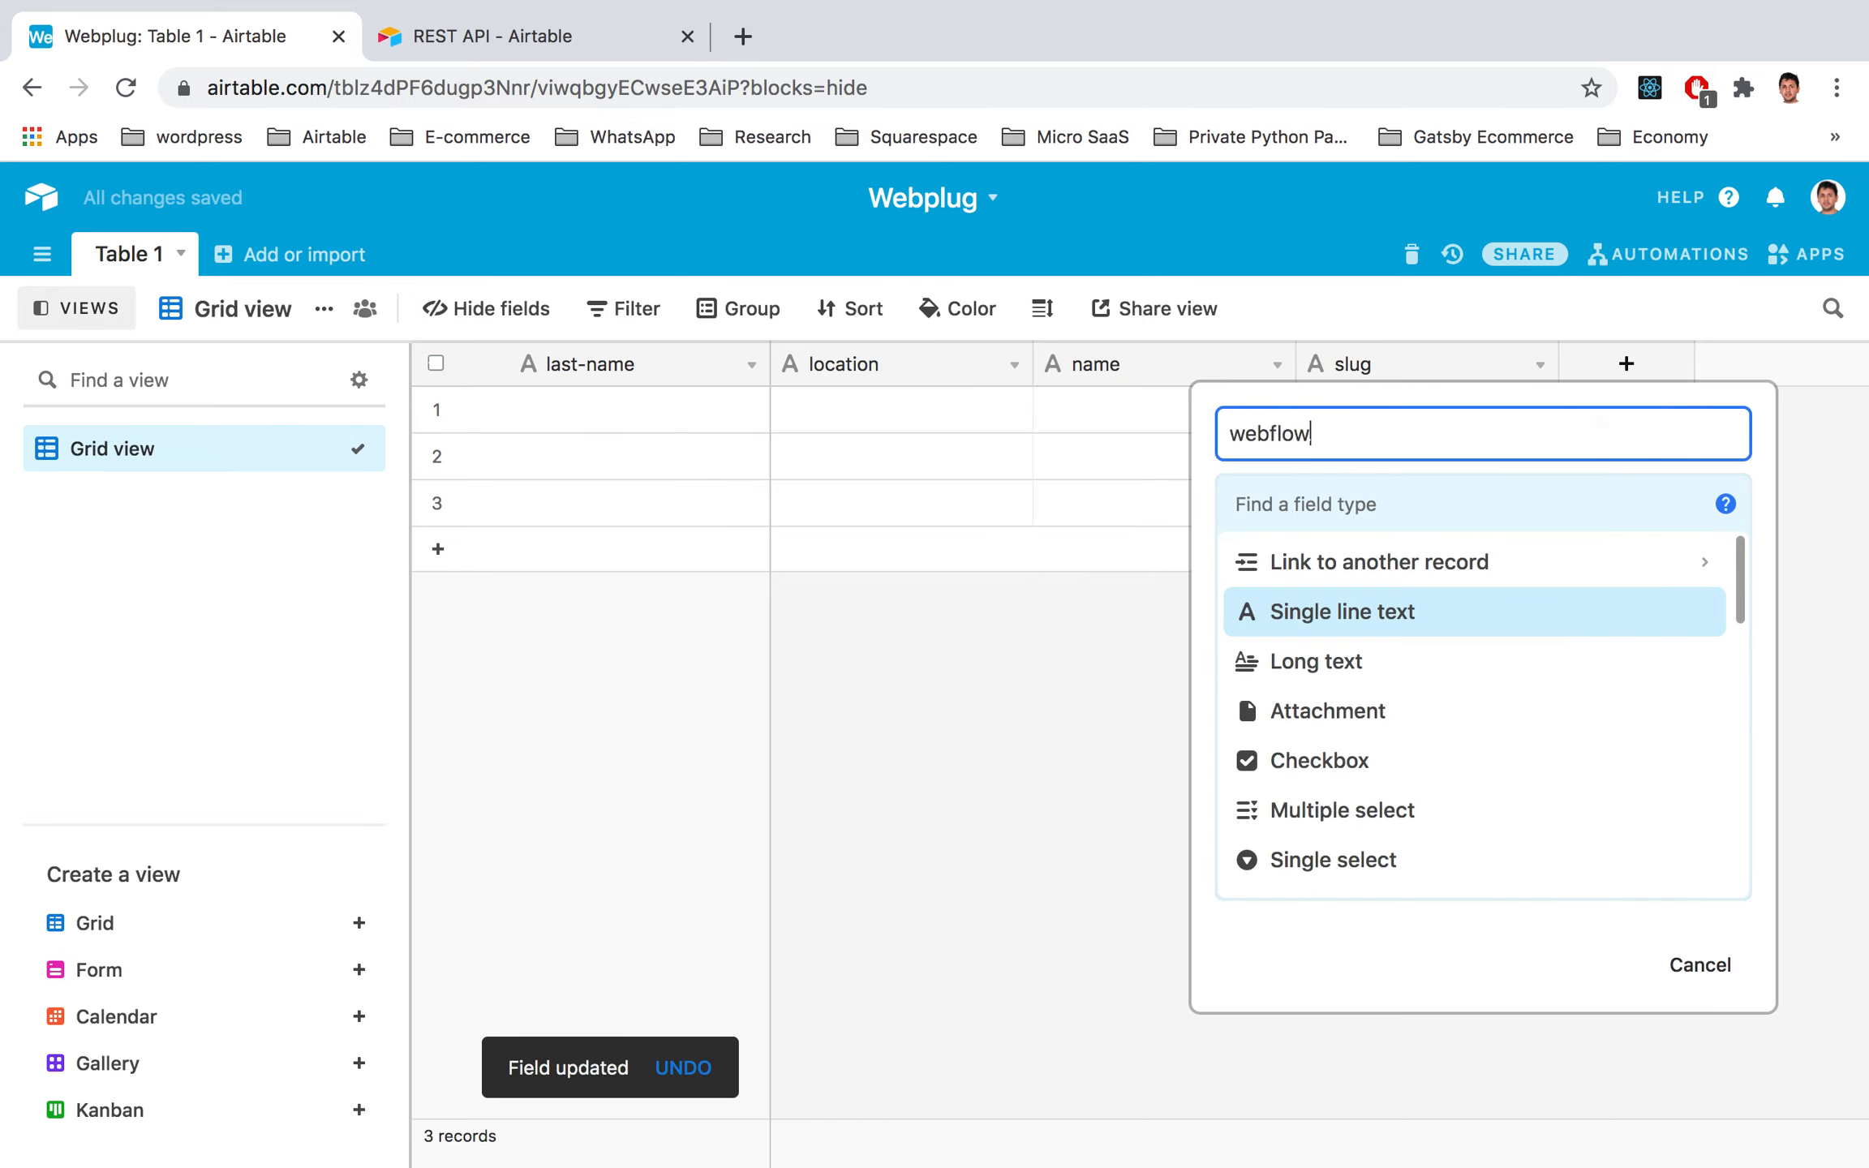
{"action": "type", "text": "-id"}
{"action": "left_click", "coordinate": [1331, 612]}
{"action": "left_click", "coordinate": [1674, 738]}
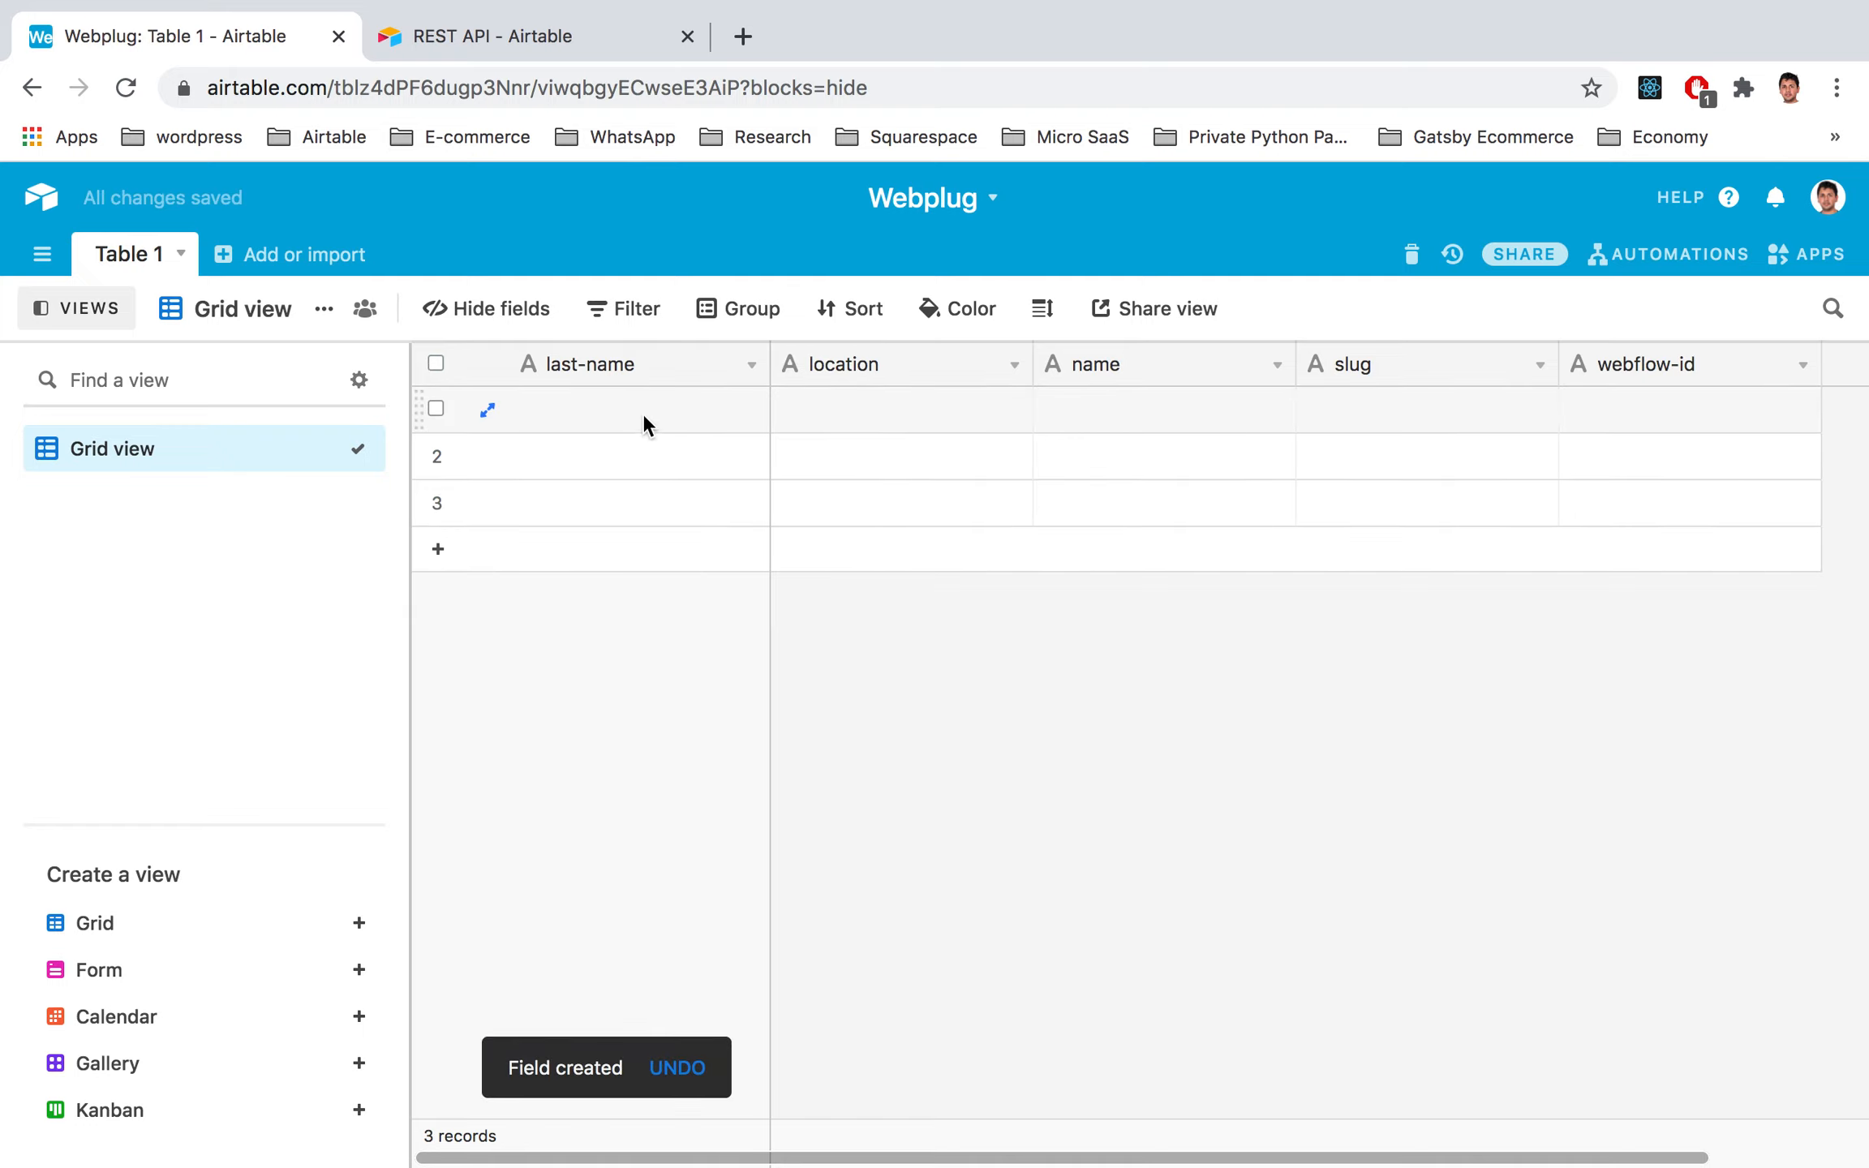
Step: Enter the person's last name and the location India in row 1
{"action": "left_click", "coordinate": [610, 412]}
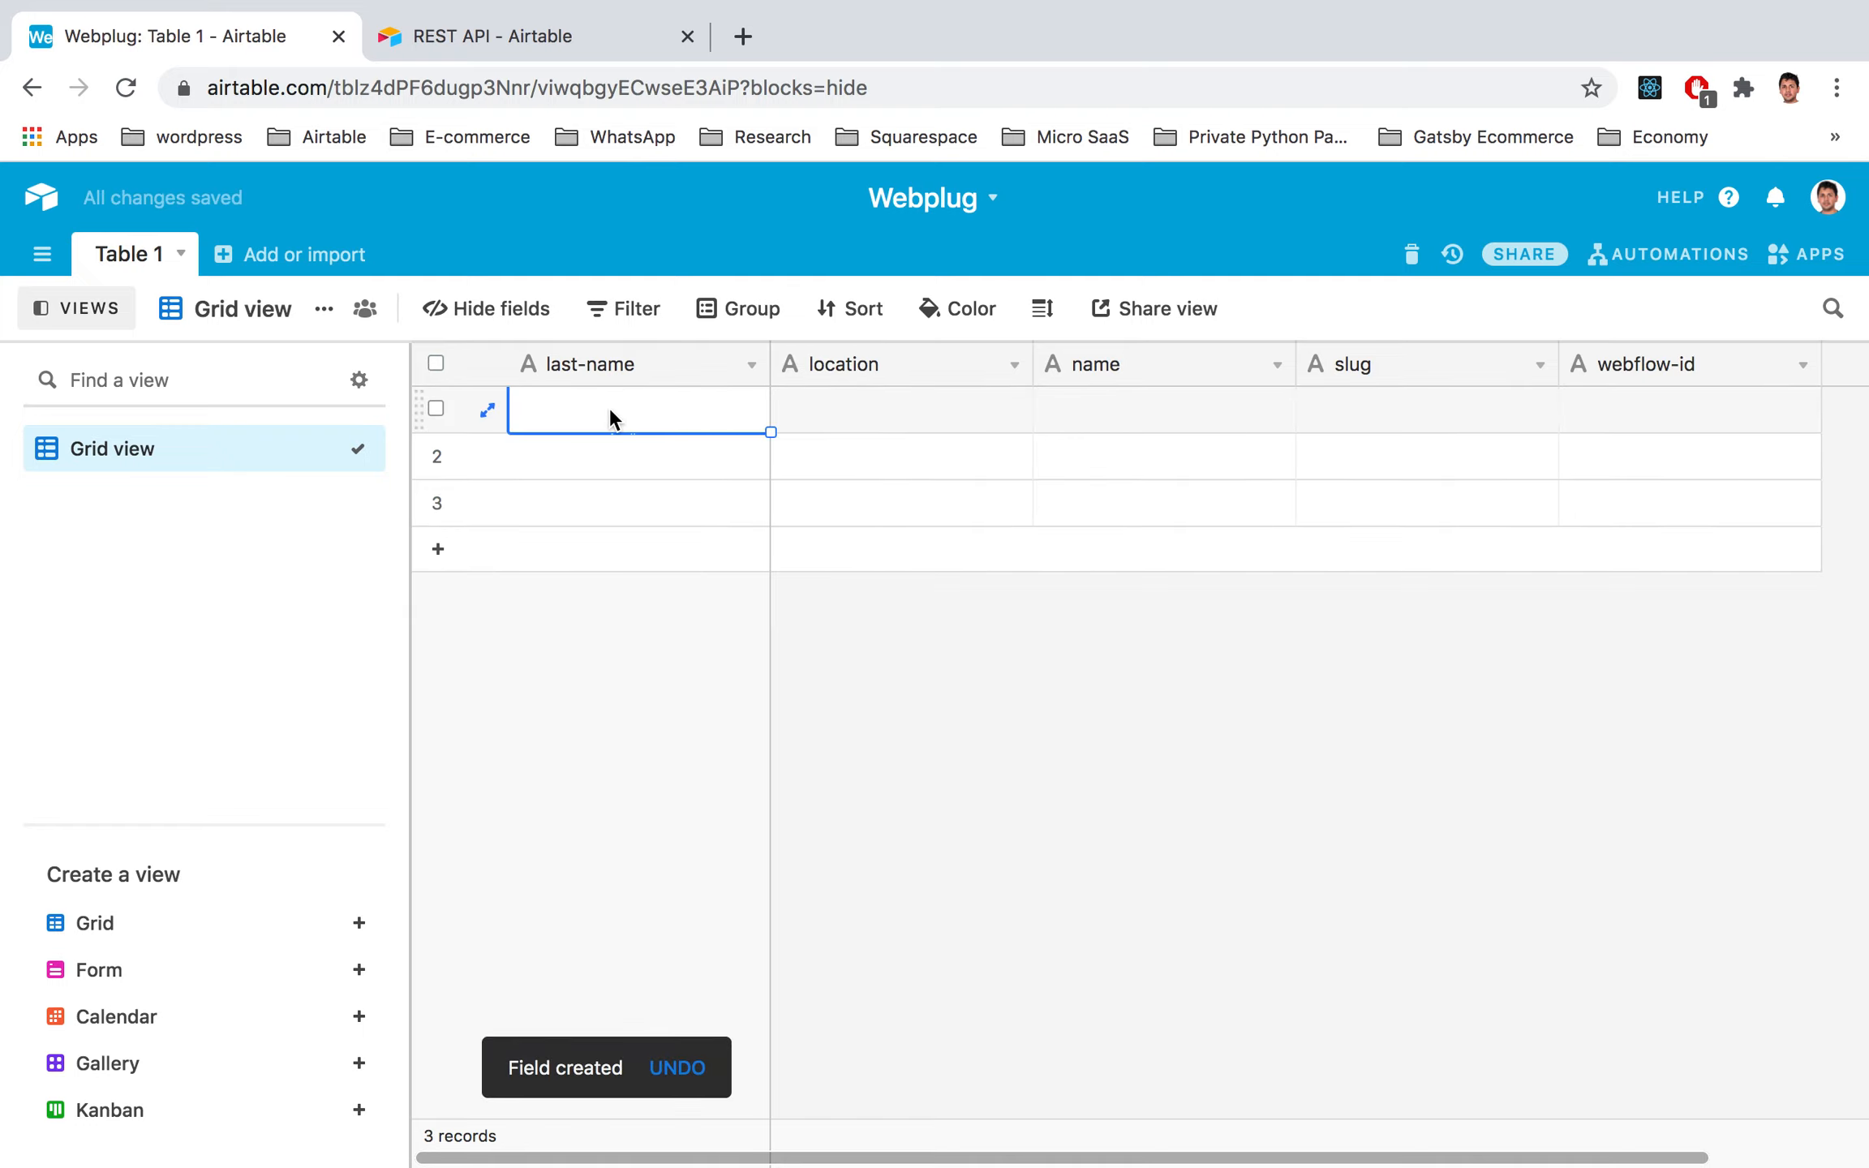
{"action": "left_click", "coordinate": [609, 415]}
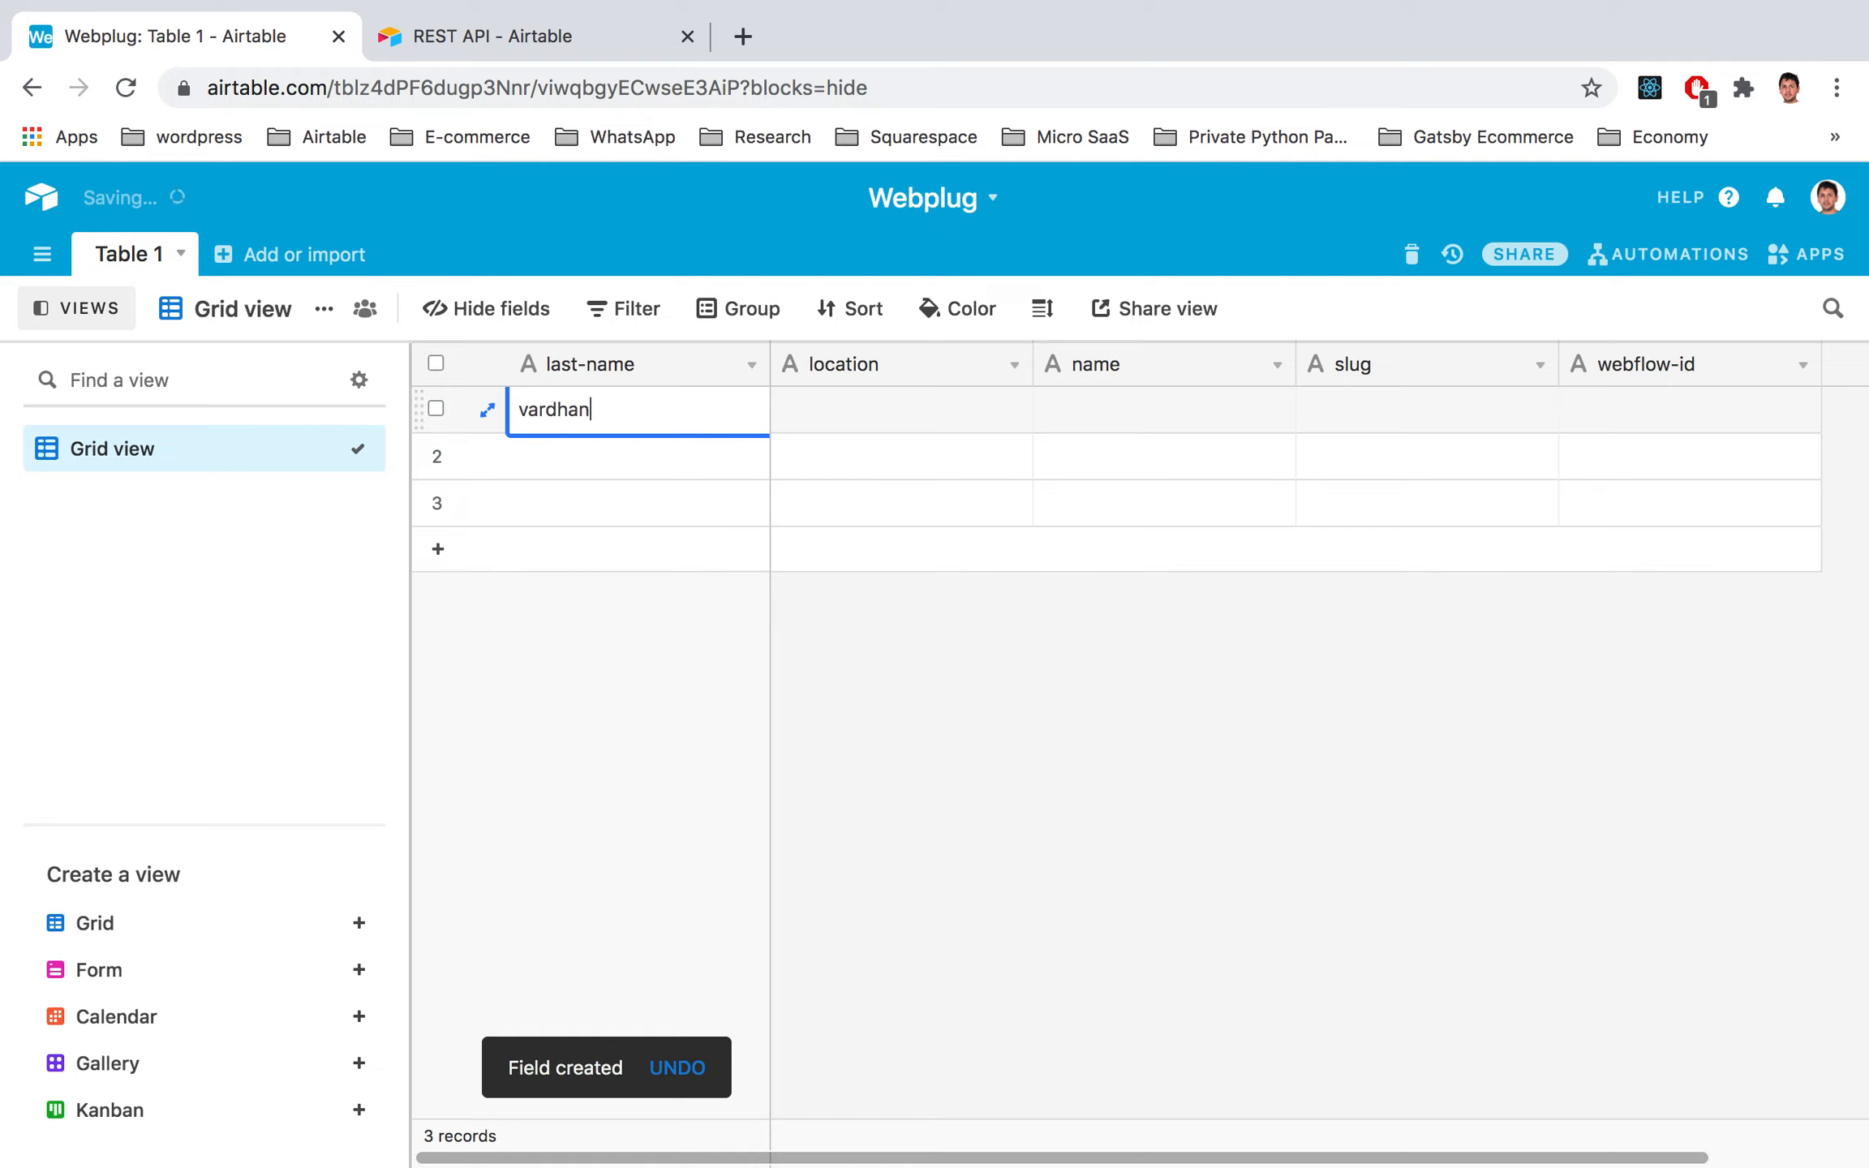
{"action": "key", "text": "Return"}
{"action": "left_click", "coordinate": [843, 407]}
{"action": "left_click", "coordinate": [841, 406]}
{"action": "type", "text": "India"}
{"action": "key", "text": "Return"}
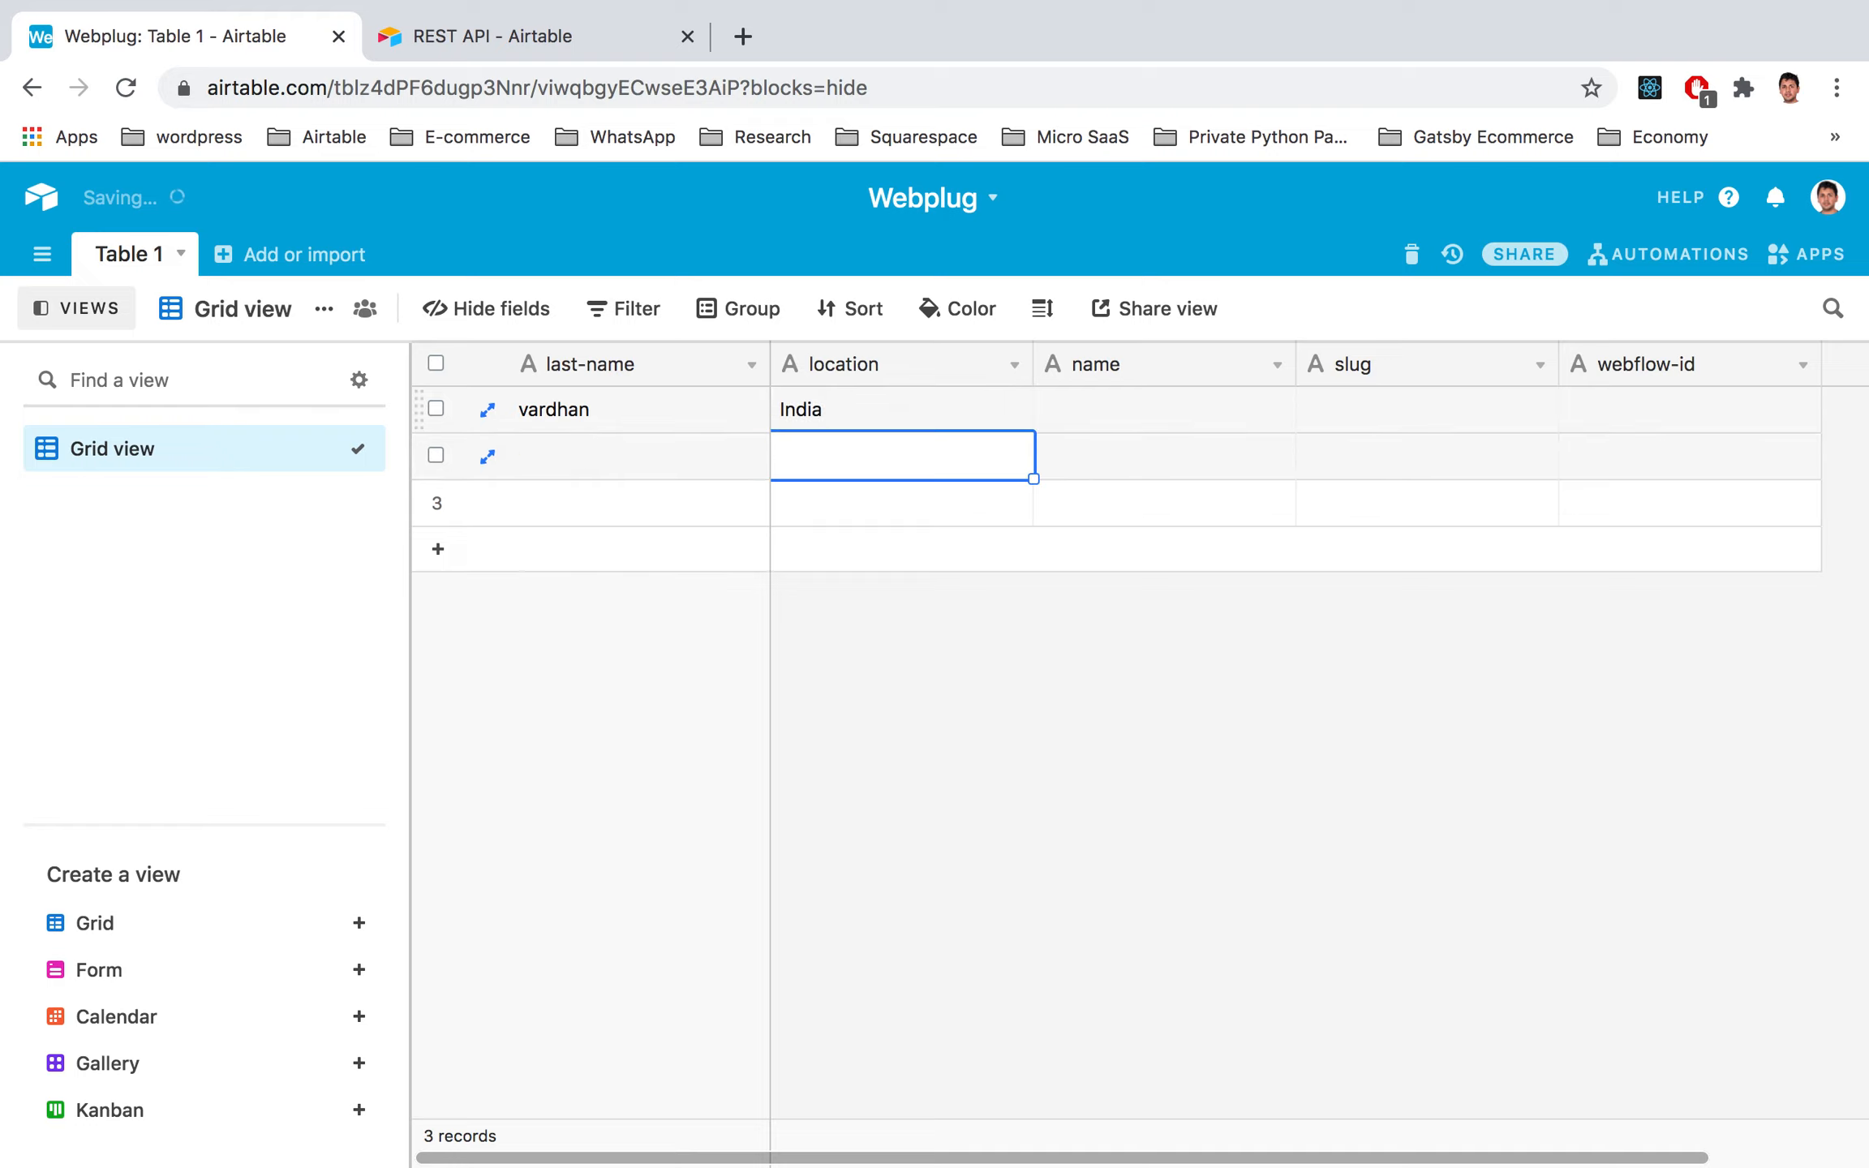
Step: Fill row 1's name with the first name and add a slug, leaving webflow-id empty
{"action": "left_click", "coordinate": [1095, 402]}
{"action": "left_click", "coordinate": [1095, 402]}
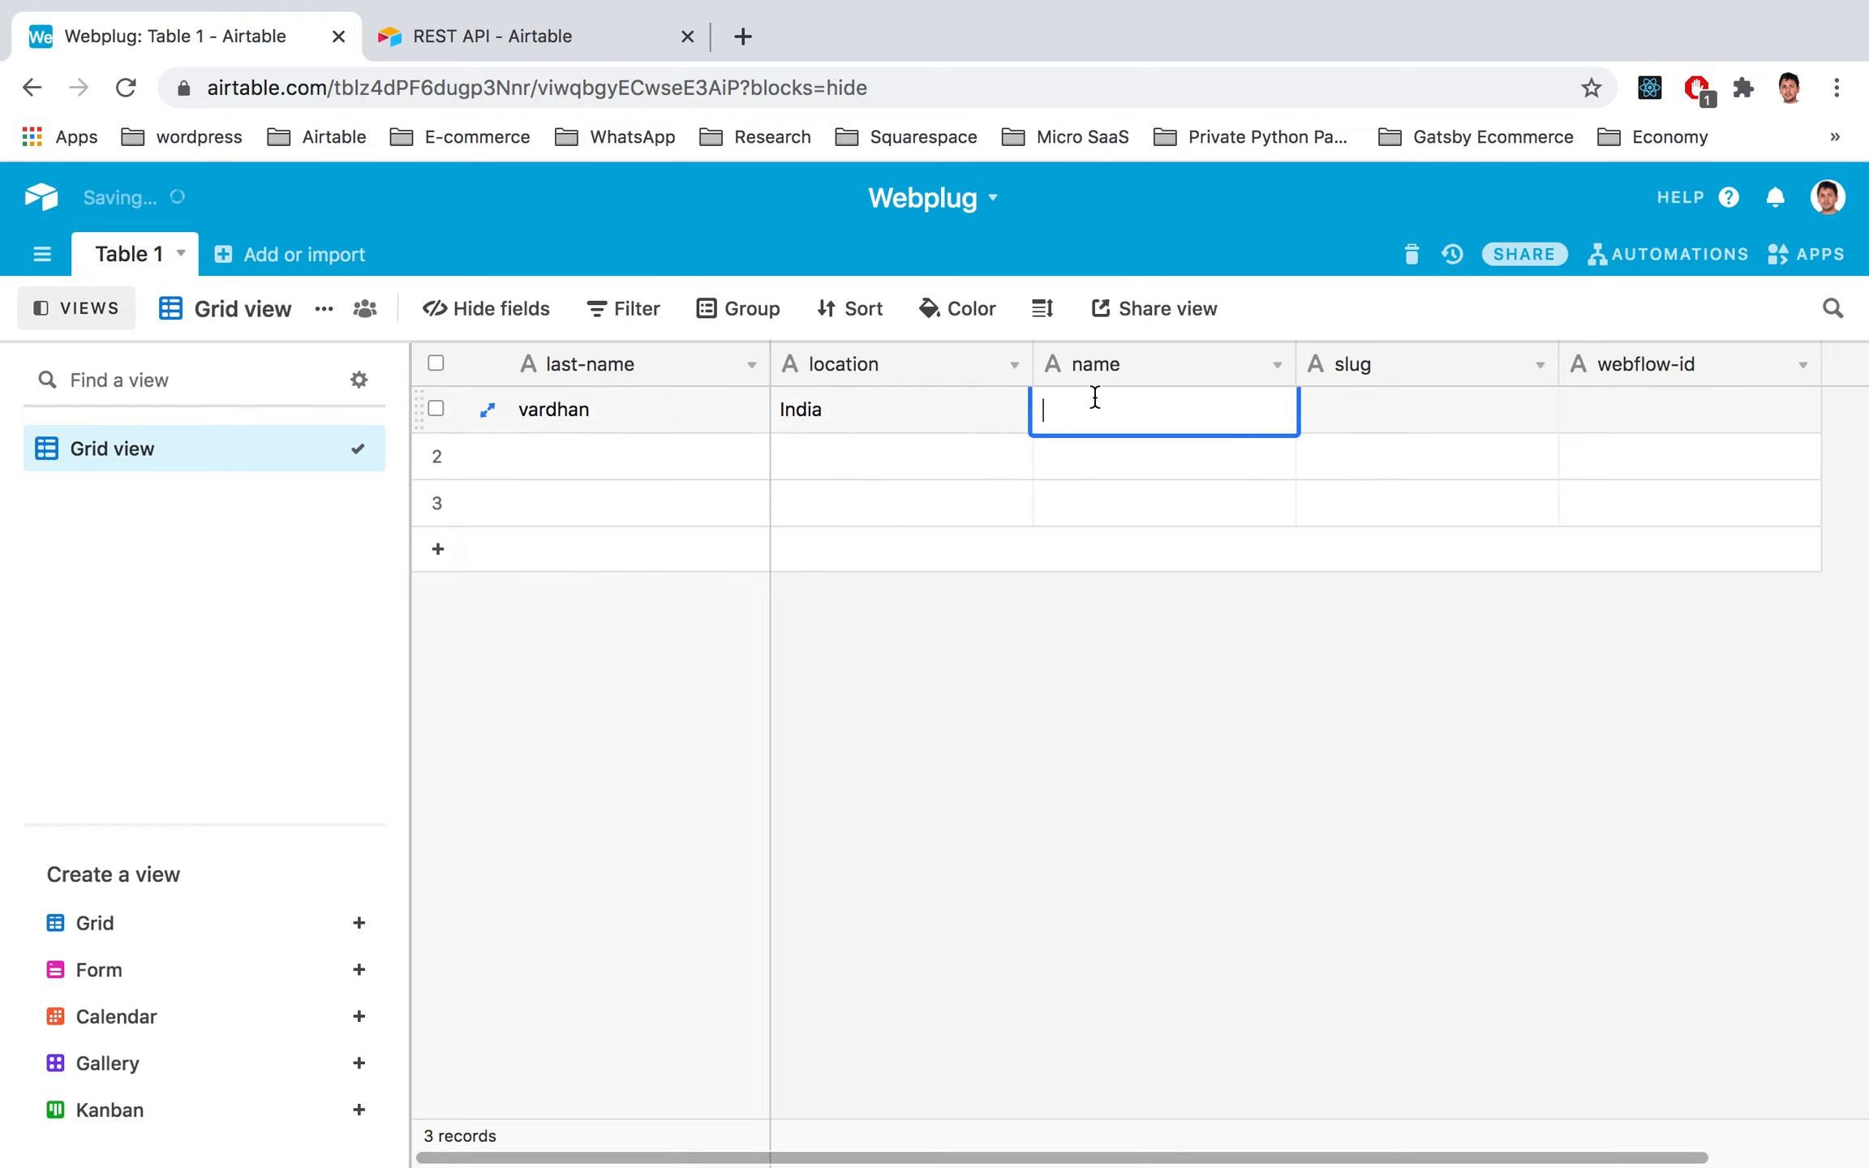
{"action": "key", "text": "Return"}
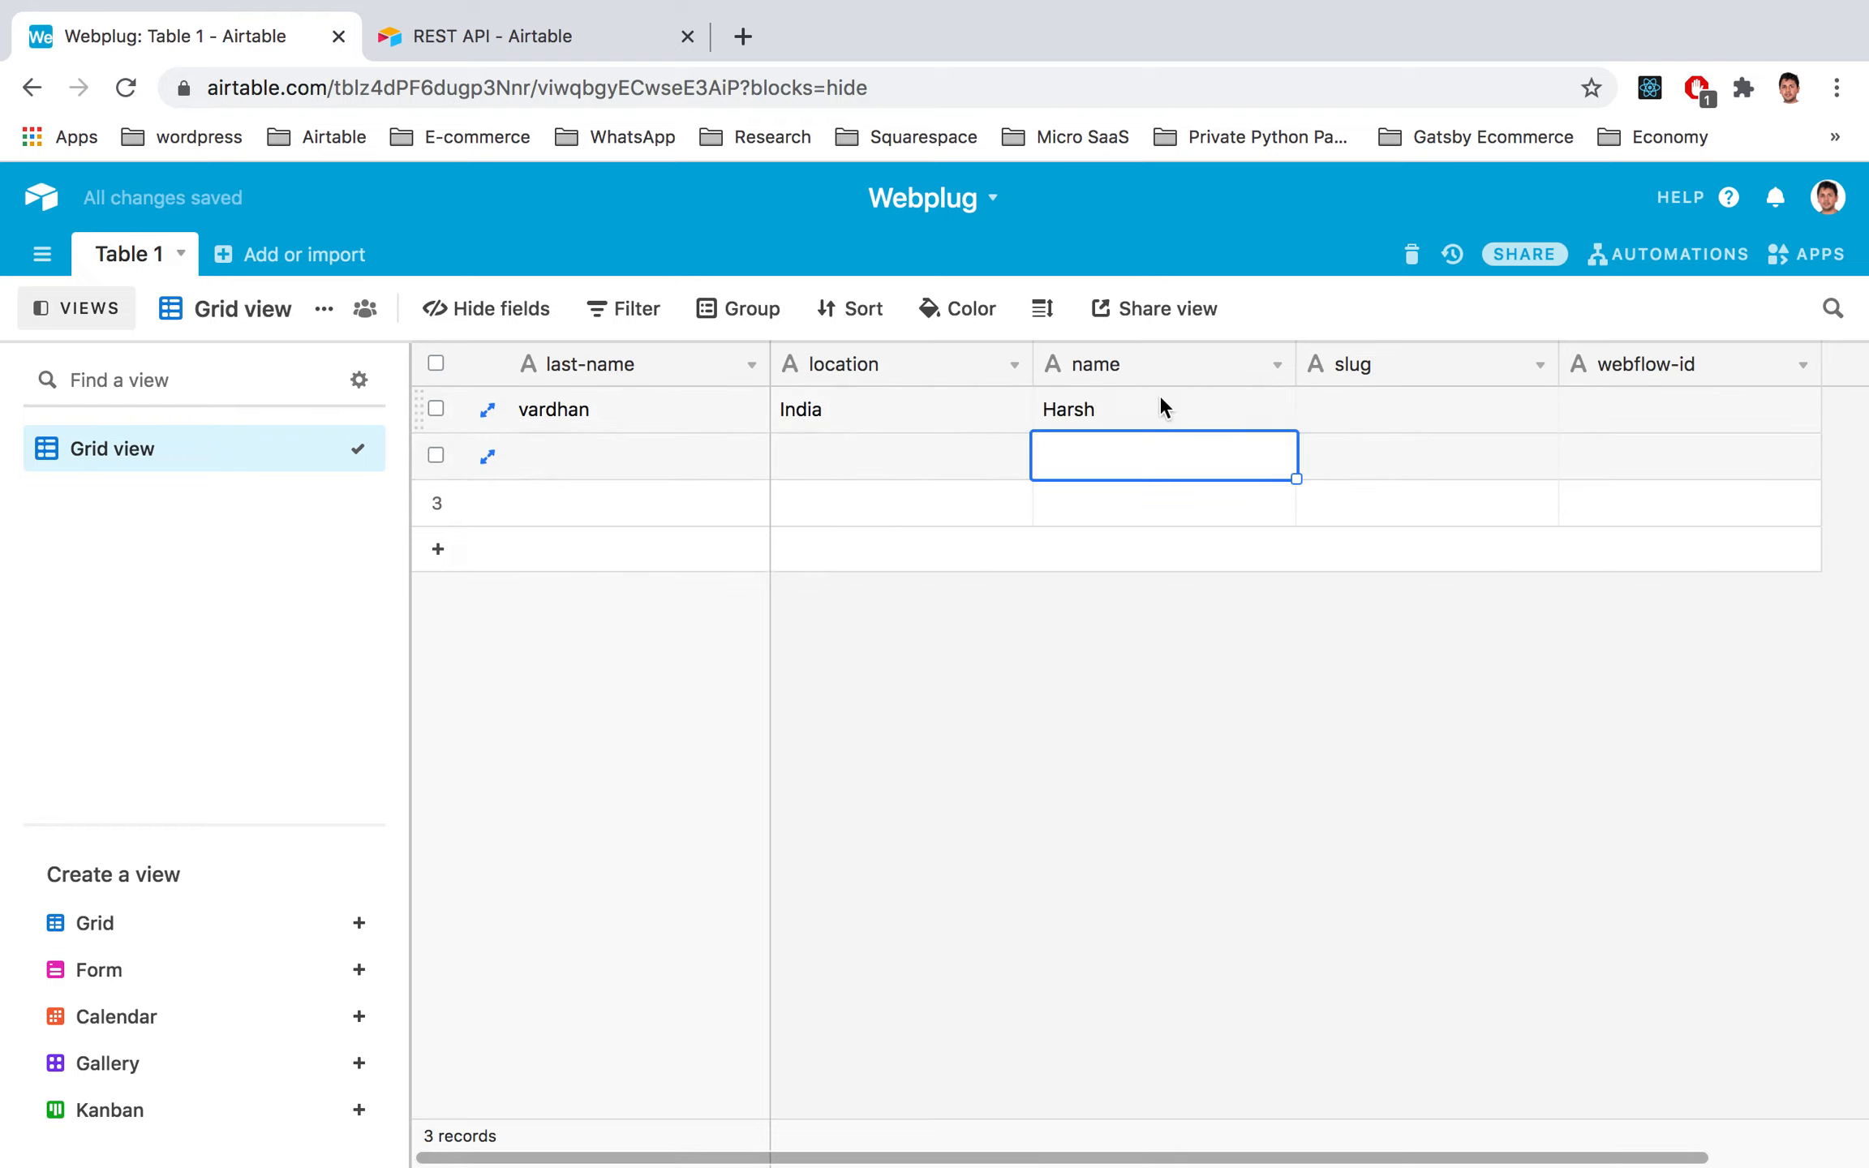
{"action": "left_click", "coordinate": [1391, 414]}
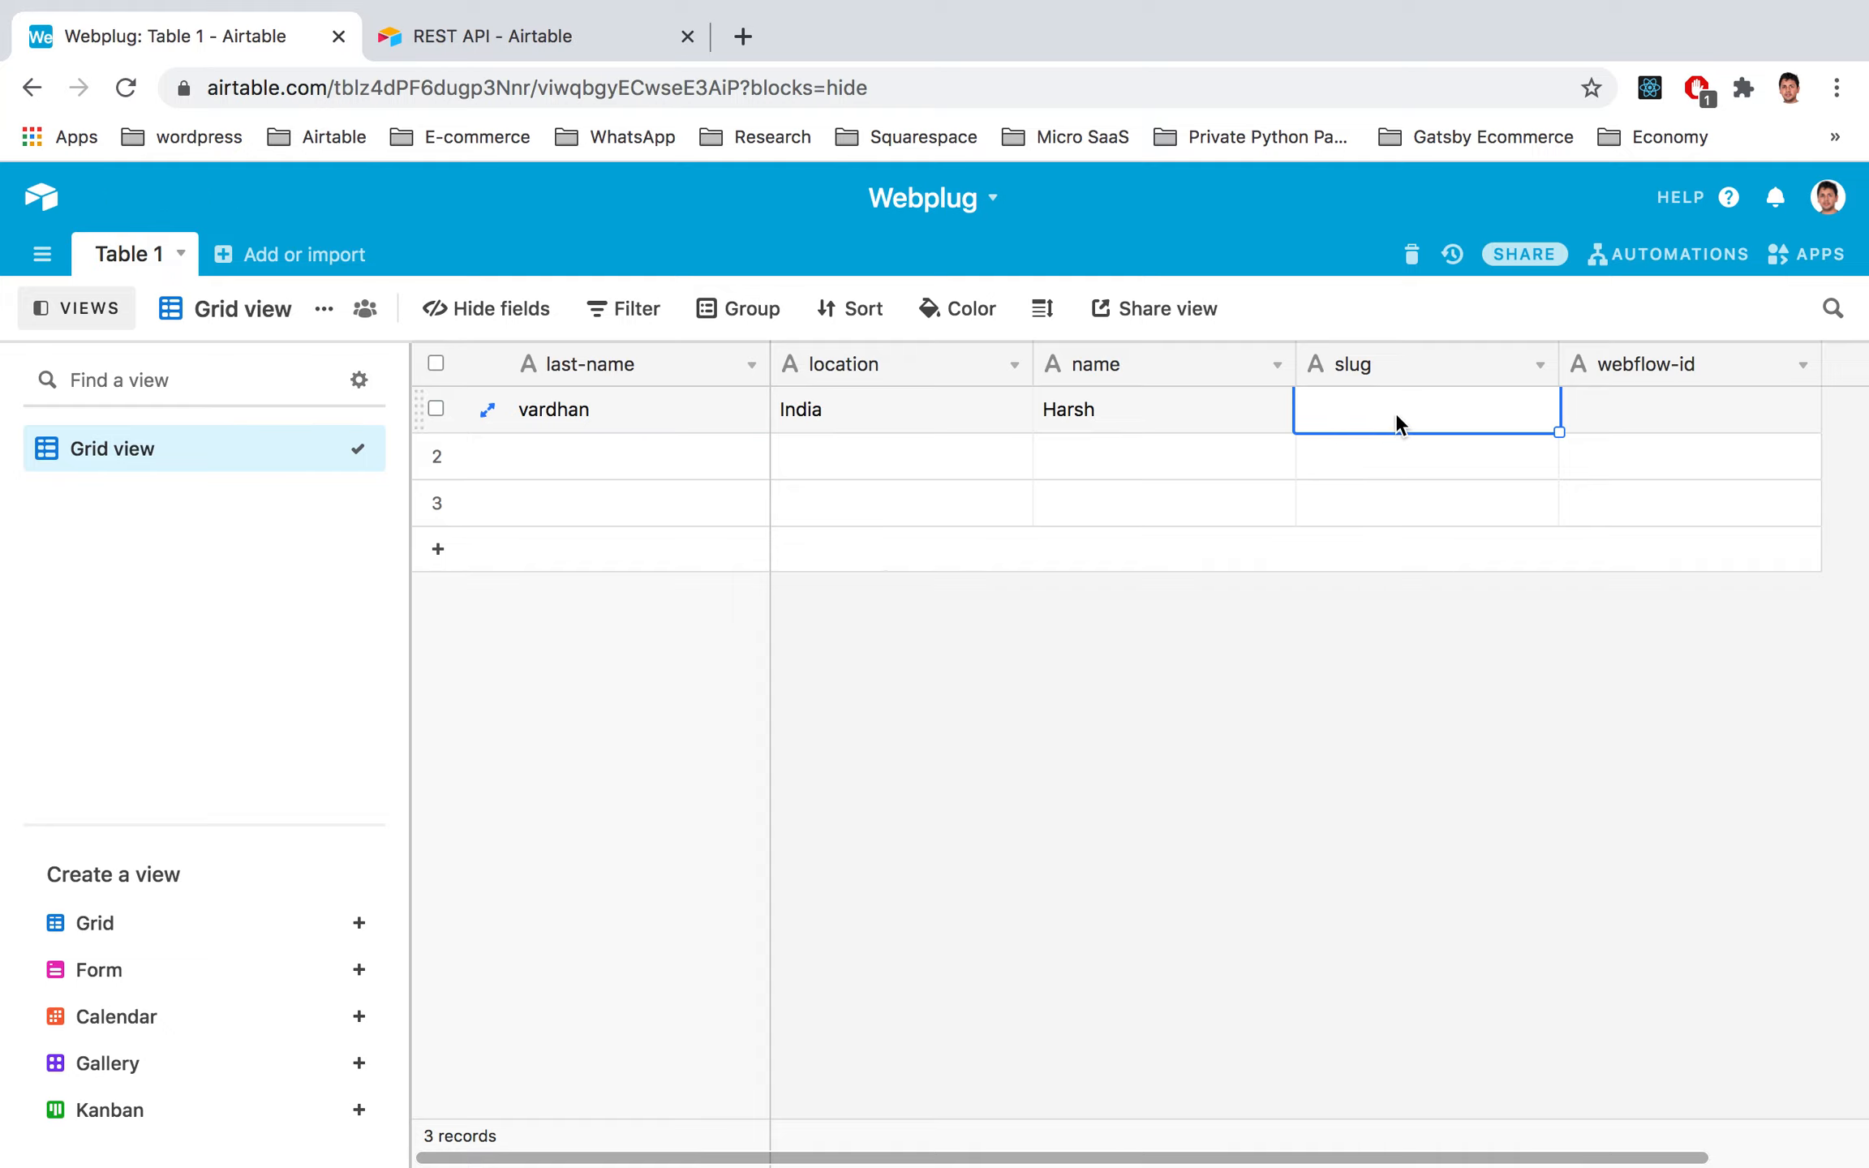
{"action": "left_click", "coordinate": [1392, 416]}
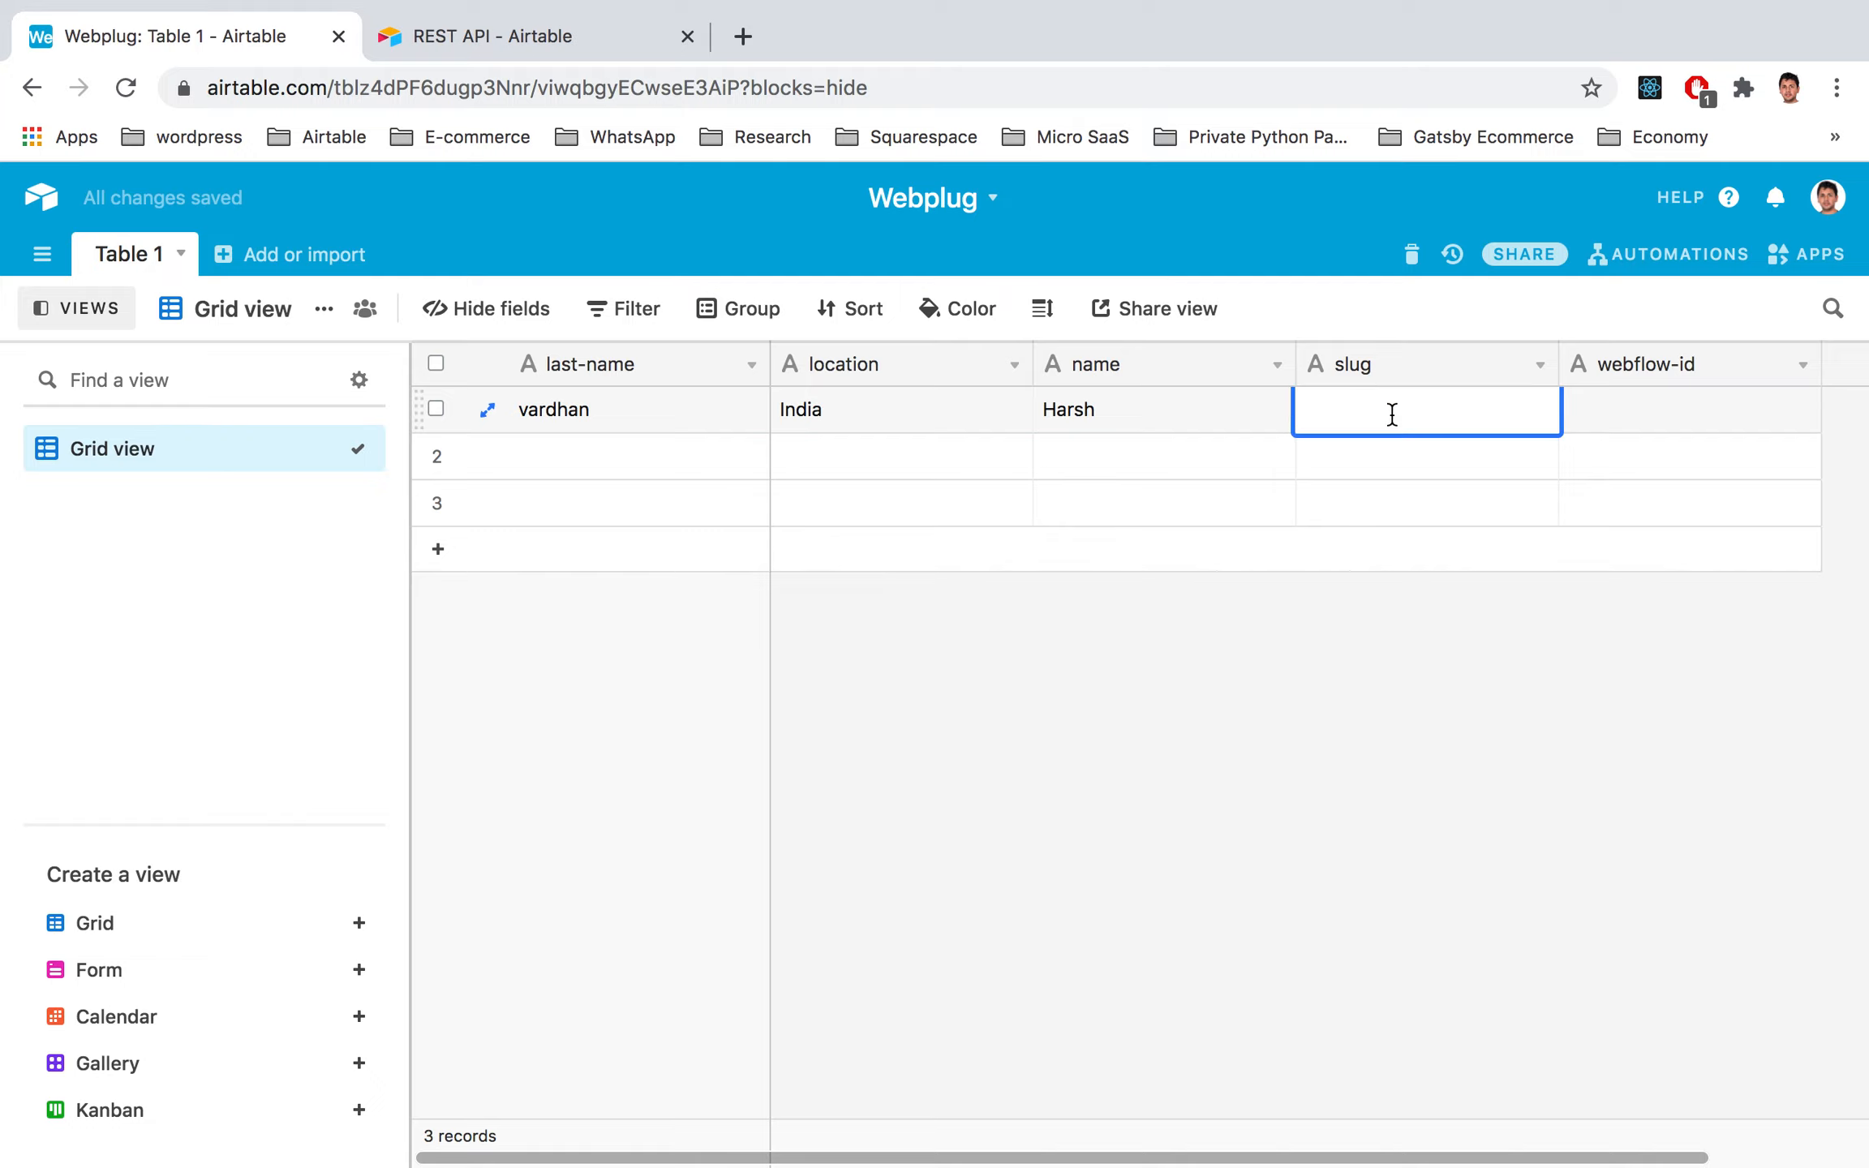
{"action": "type", "text": "harsh123"}
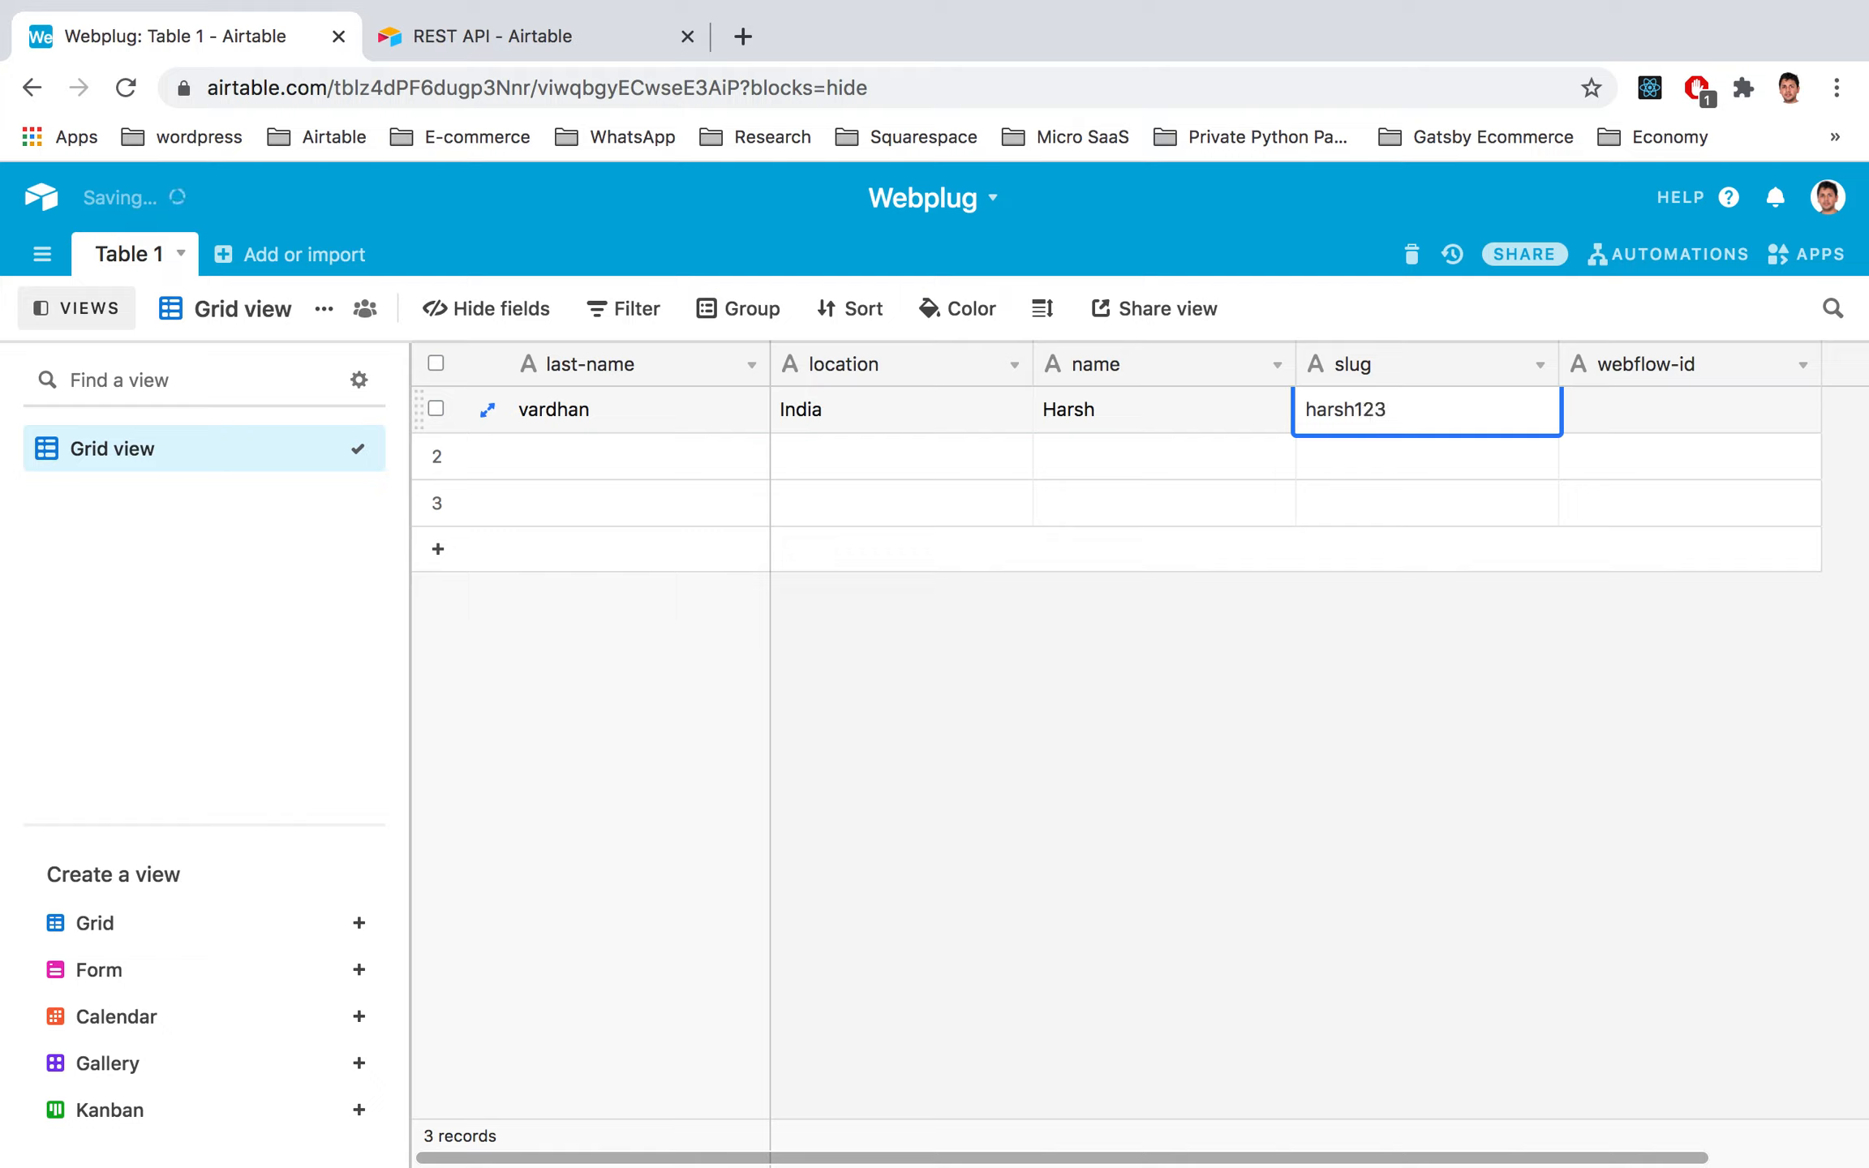
{"action": "left_click", "coordinate": [1428, 456]}
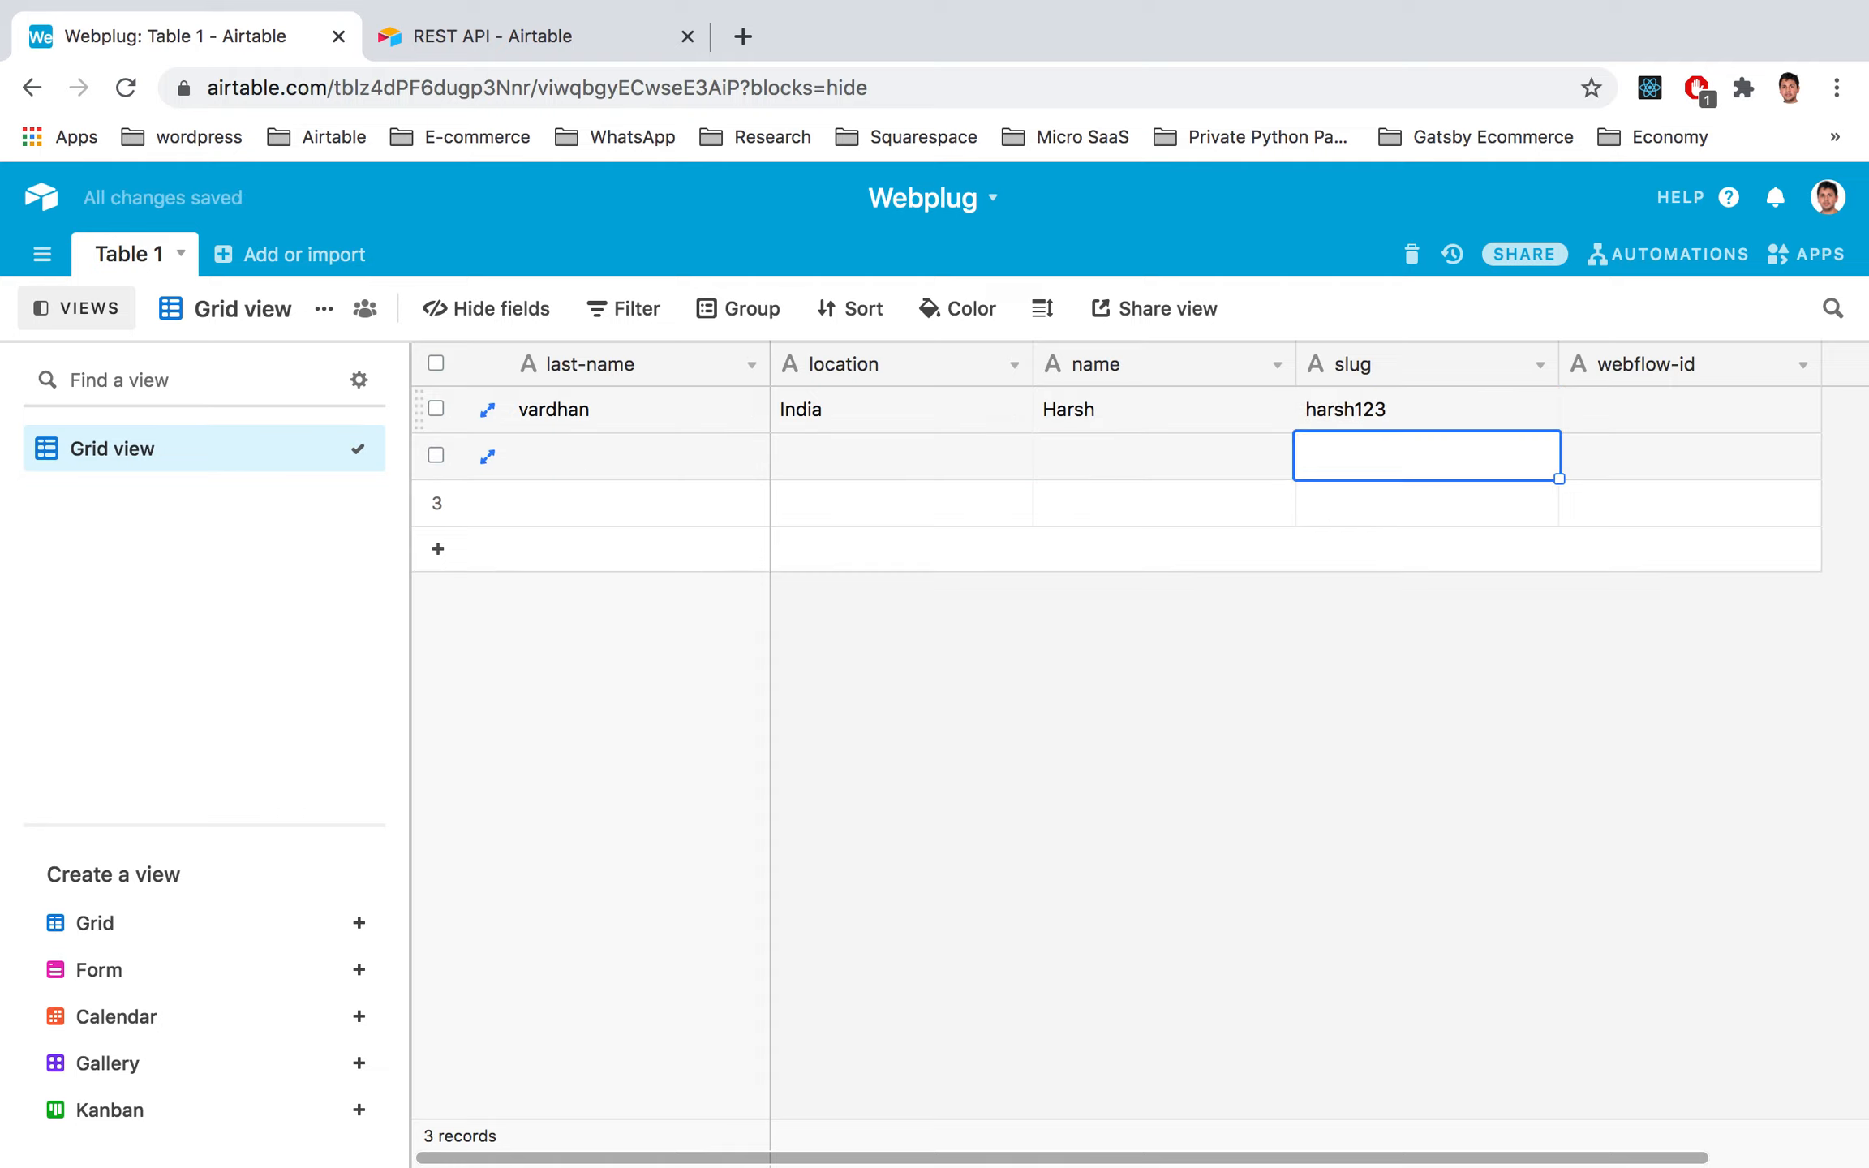
{"action": "left_click", "coordinate": [1669, 405]}
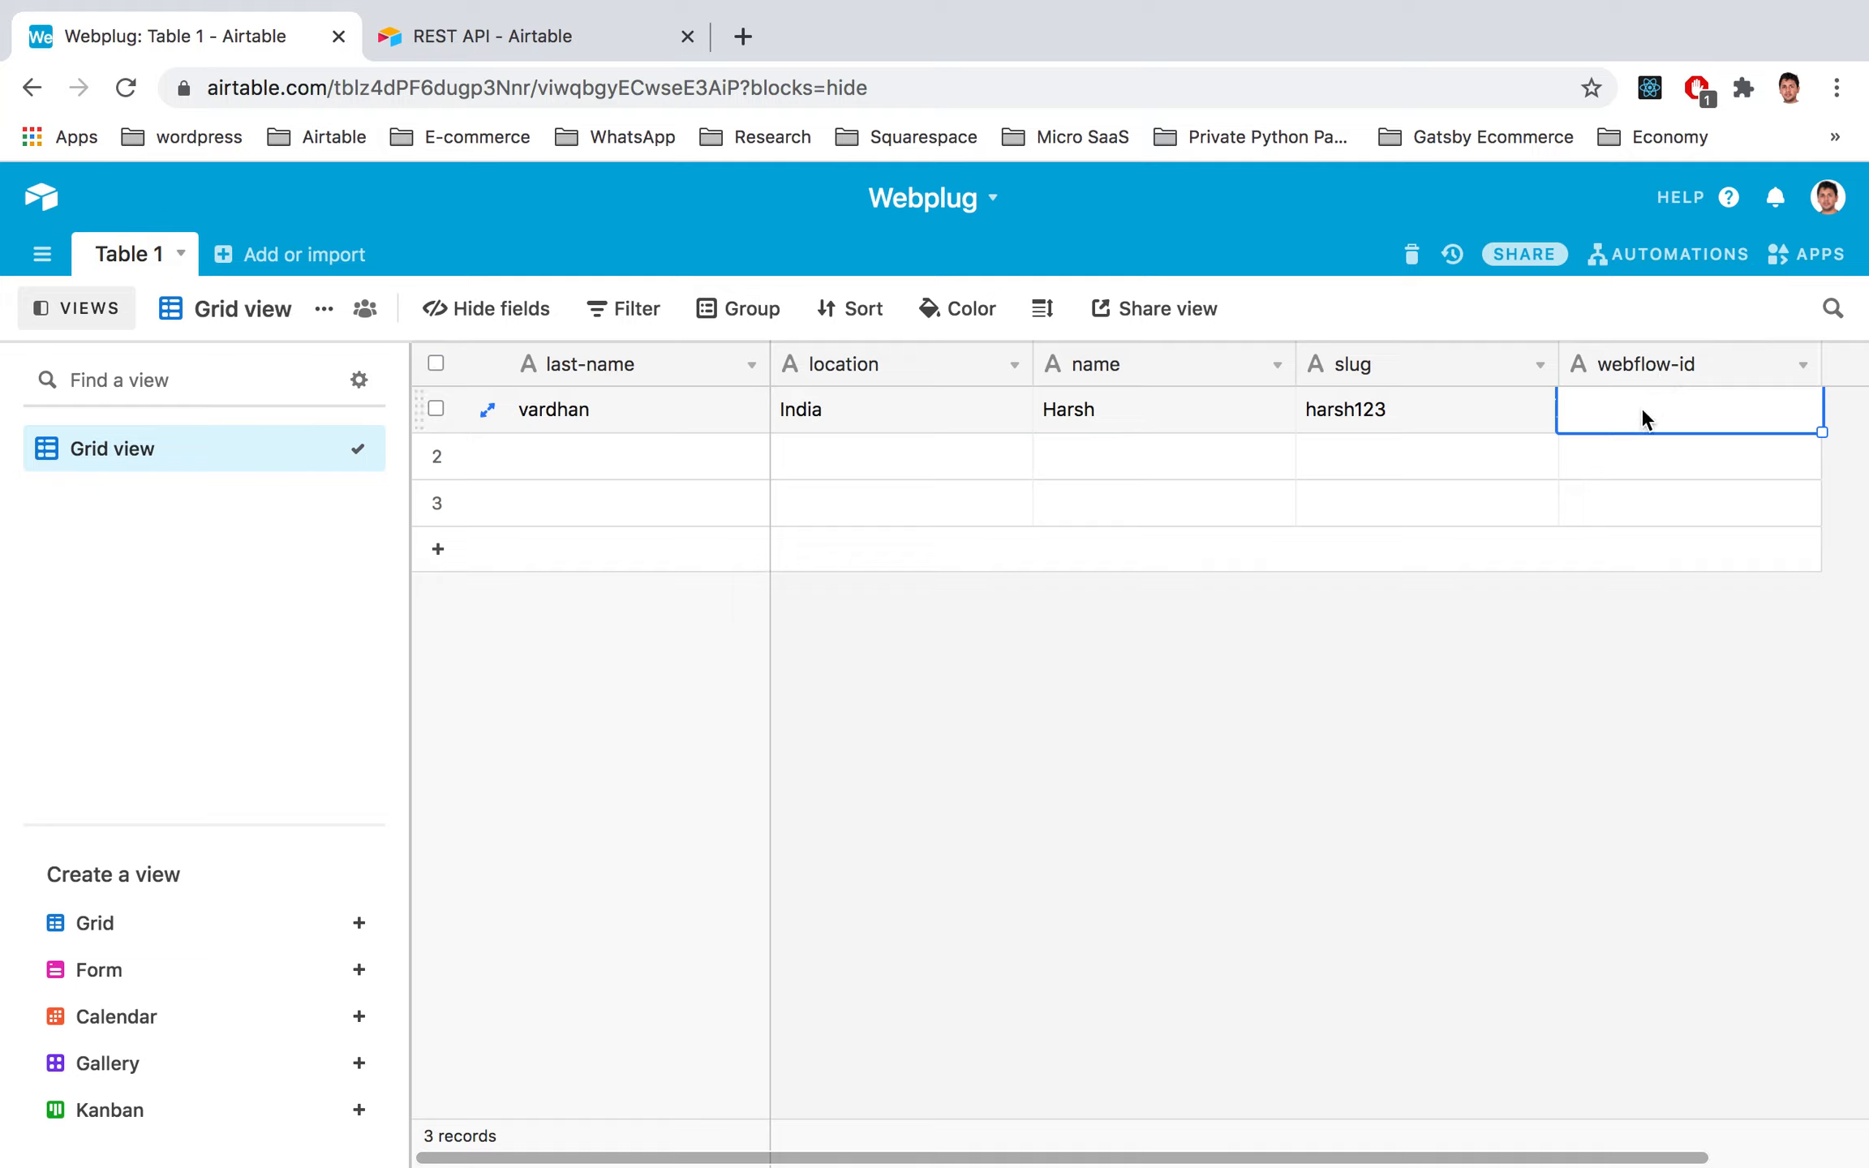
{"action": "left_click", "coordinate": [1353, 420]}
{"action": "left_click", "coordinate": [667, 412]}
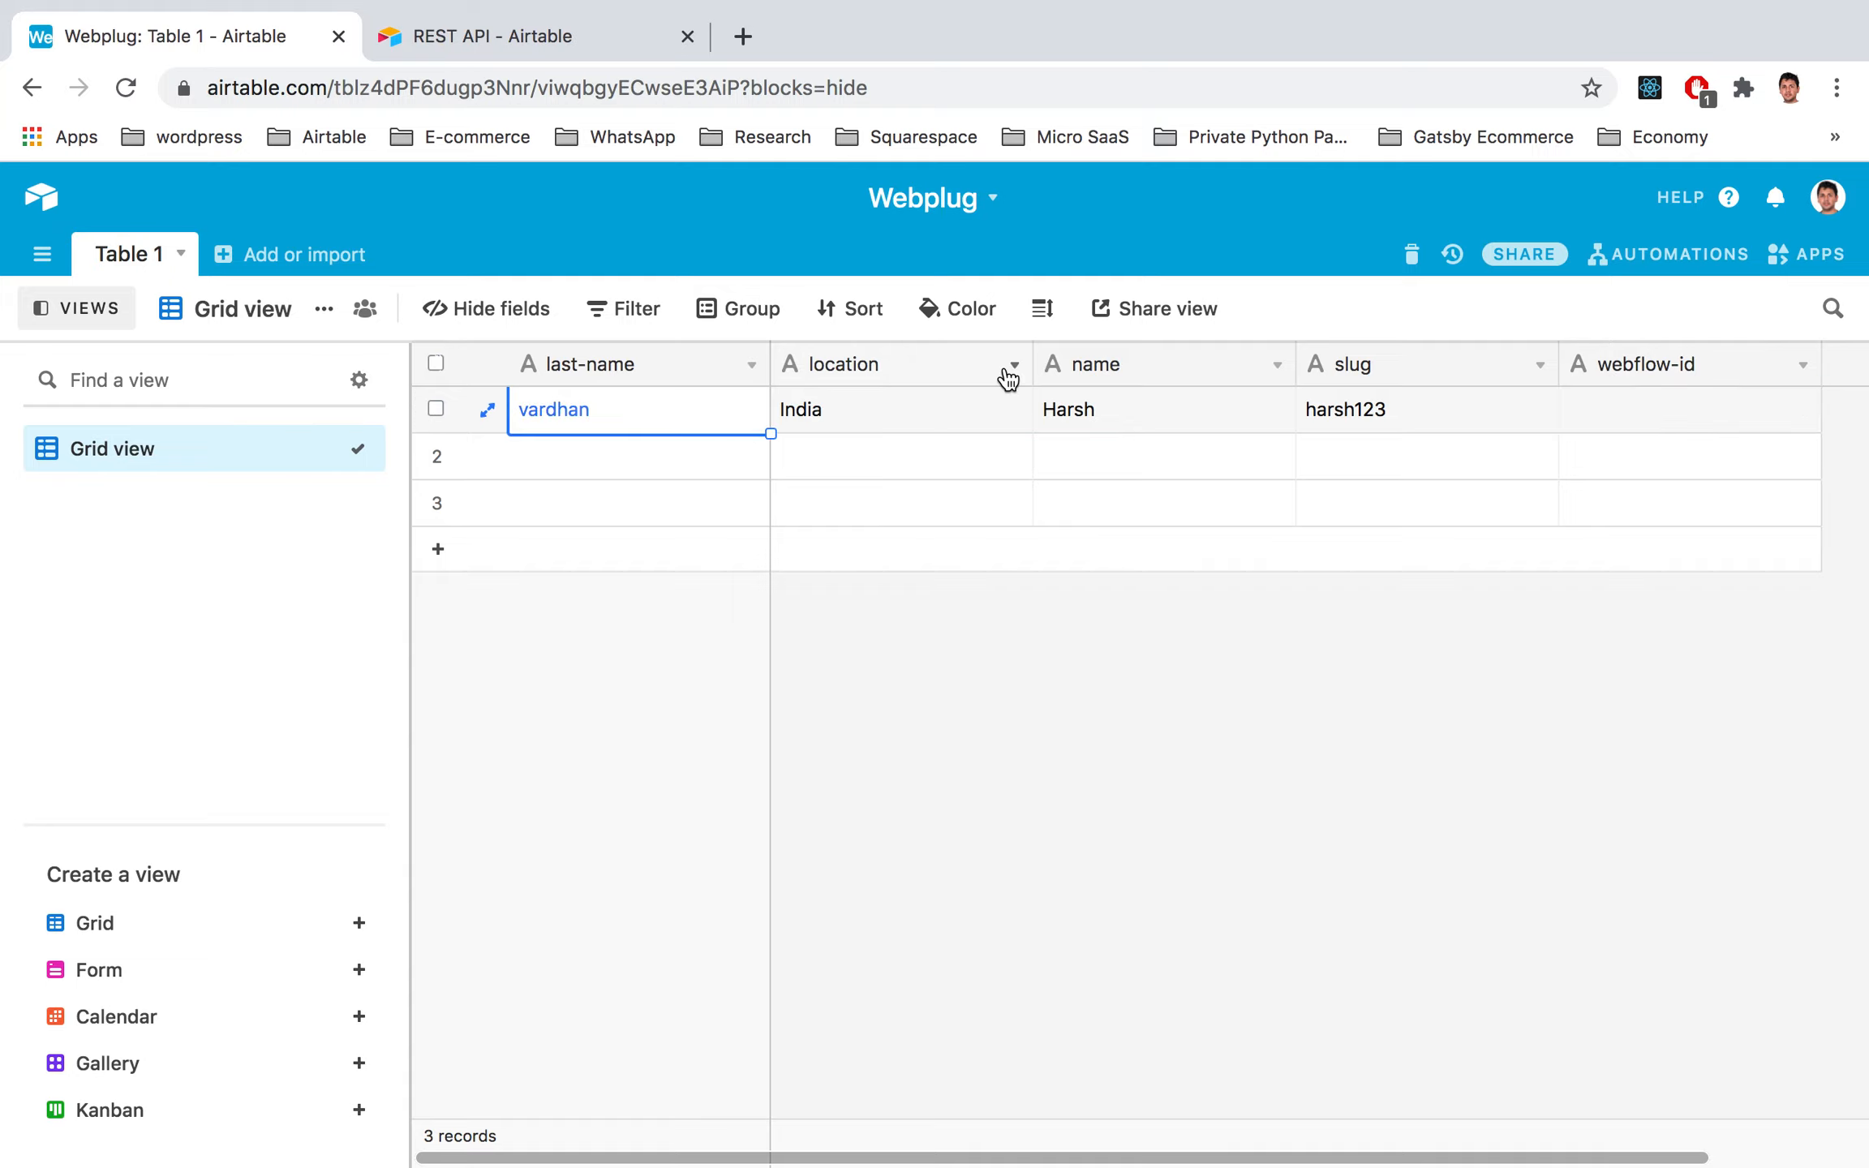
{"action": "left_click", "coordinate": [1084, 375]}
{"action": "left_click", "coordinate": [1277, 365]}
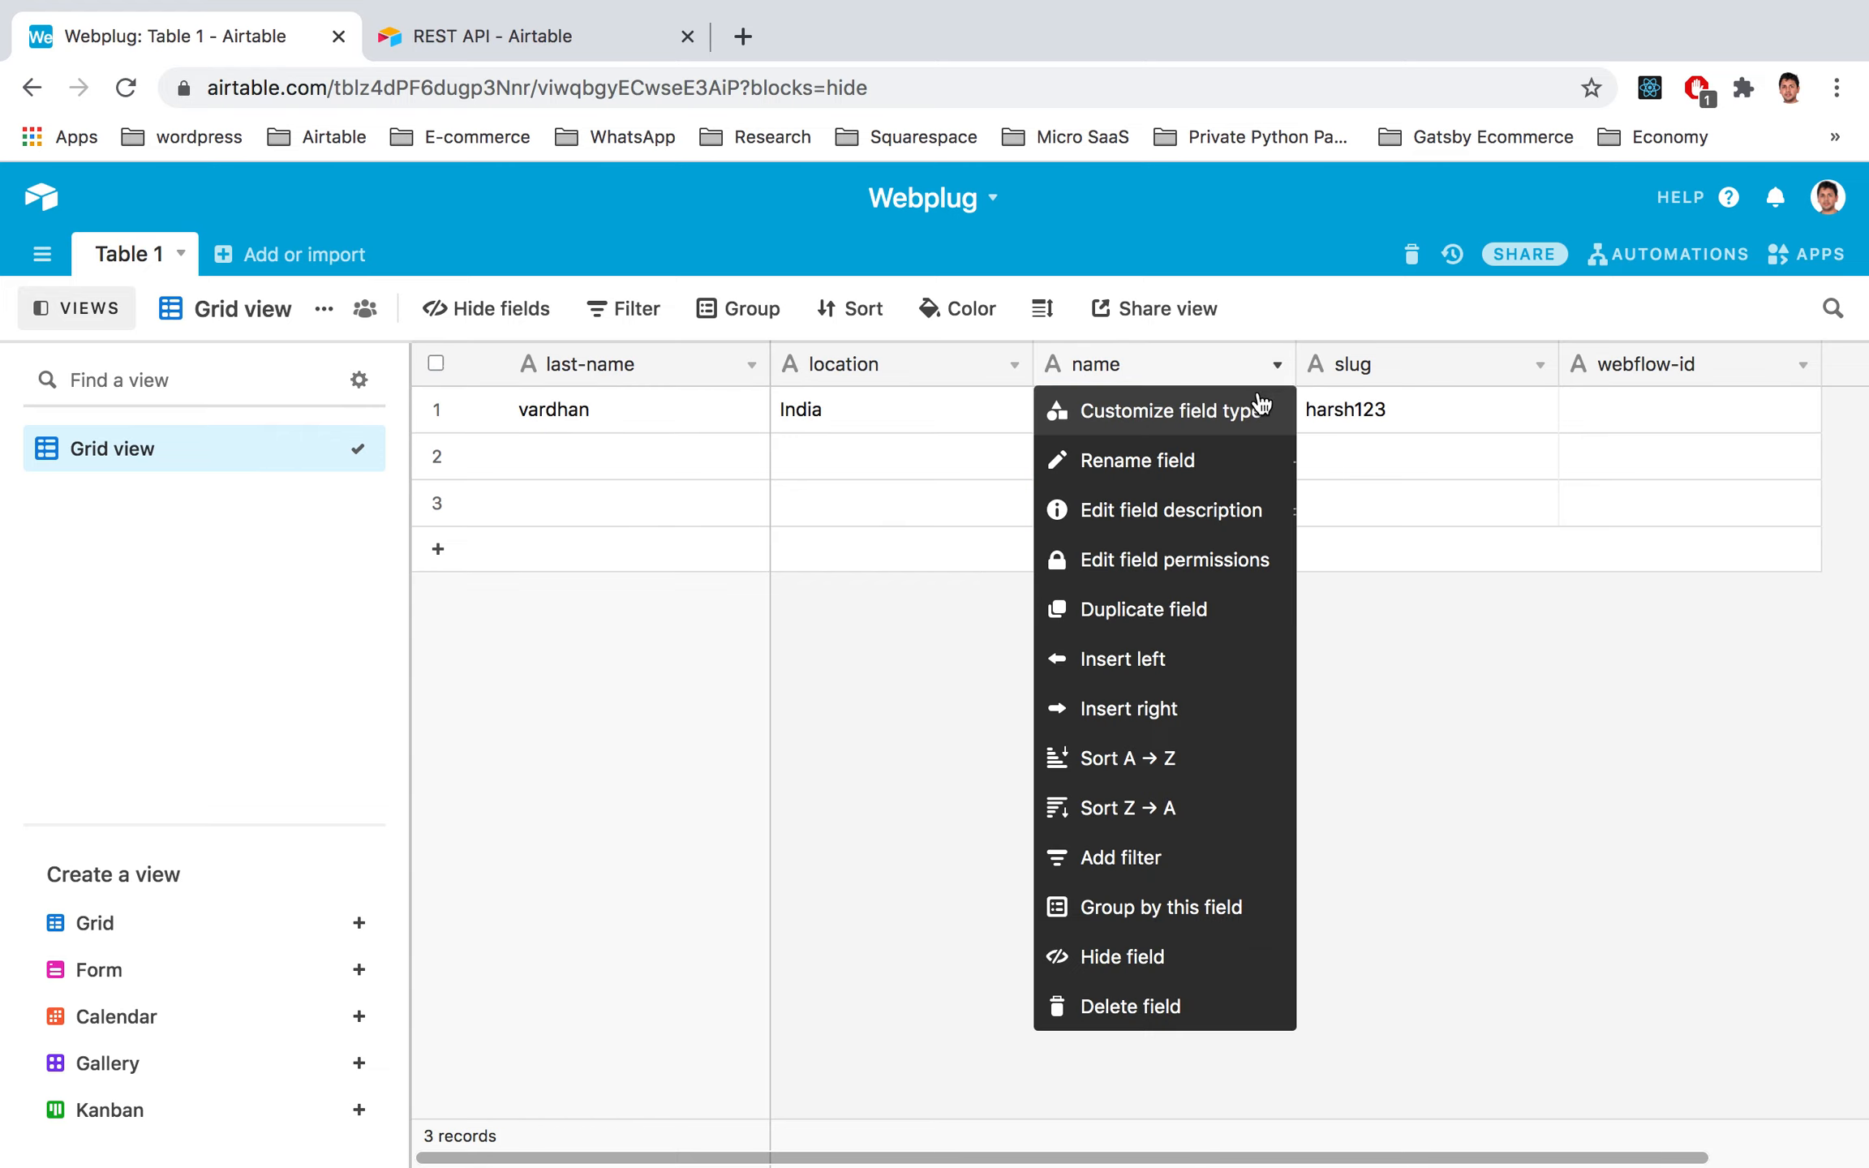
{"action": "left_click", "coordinate": [1261, 406]}
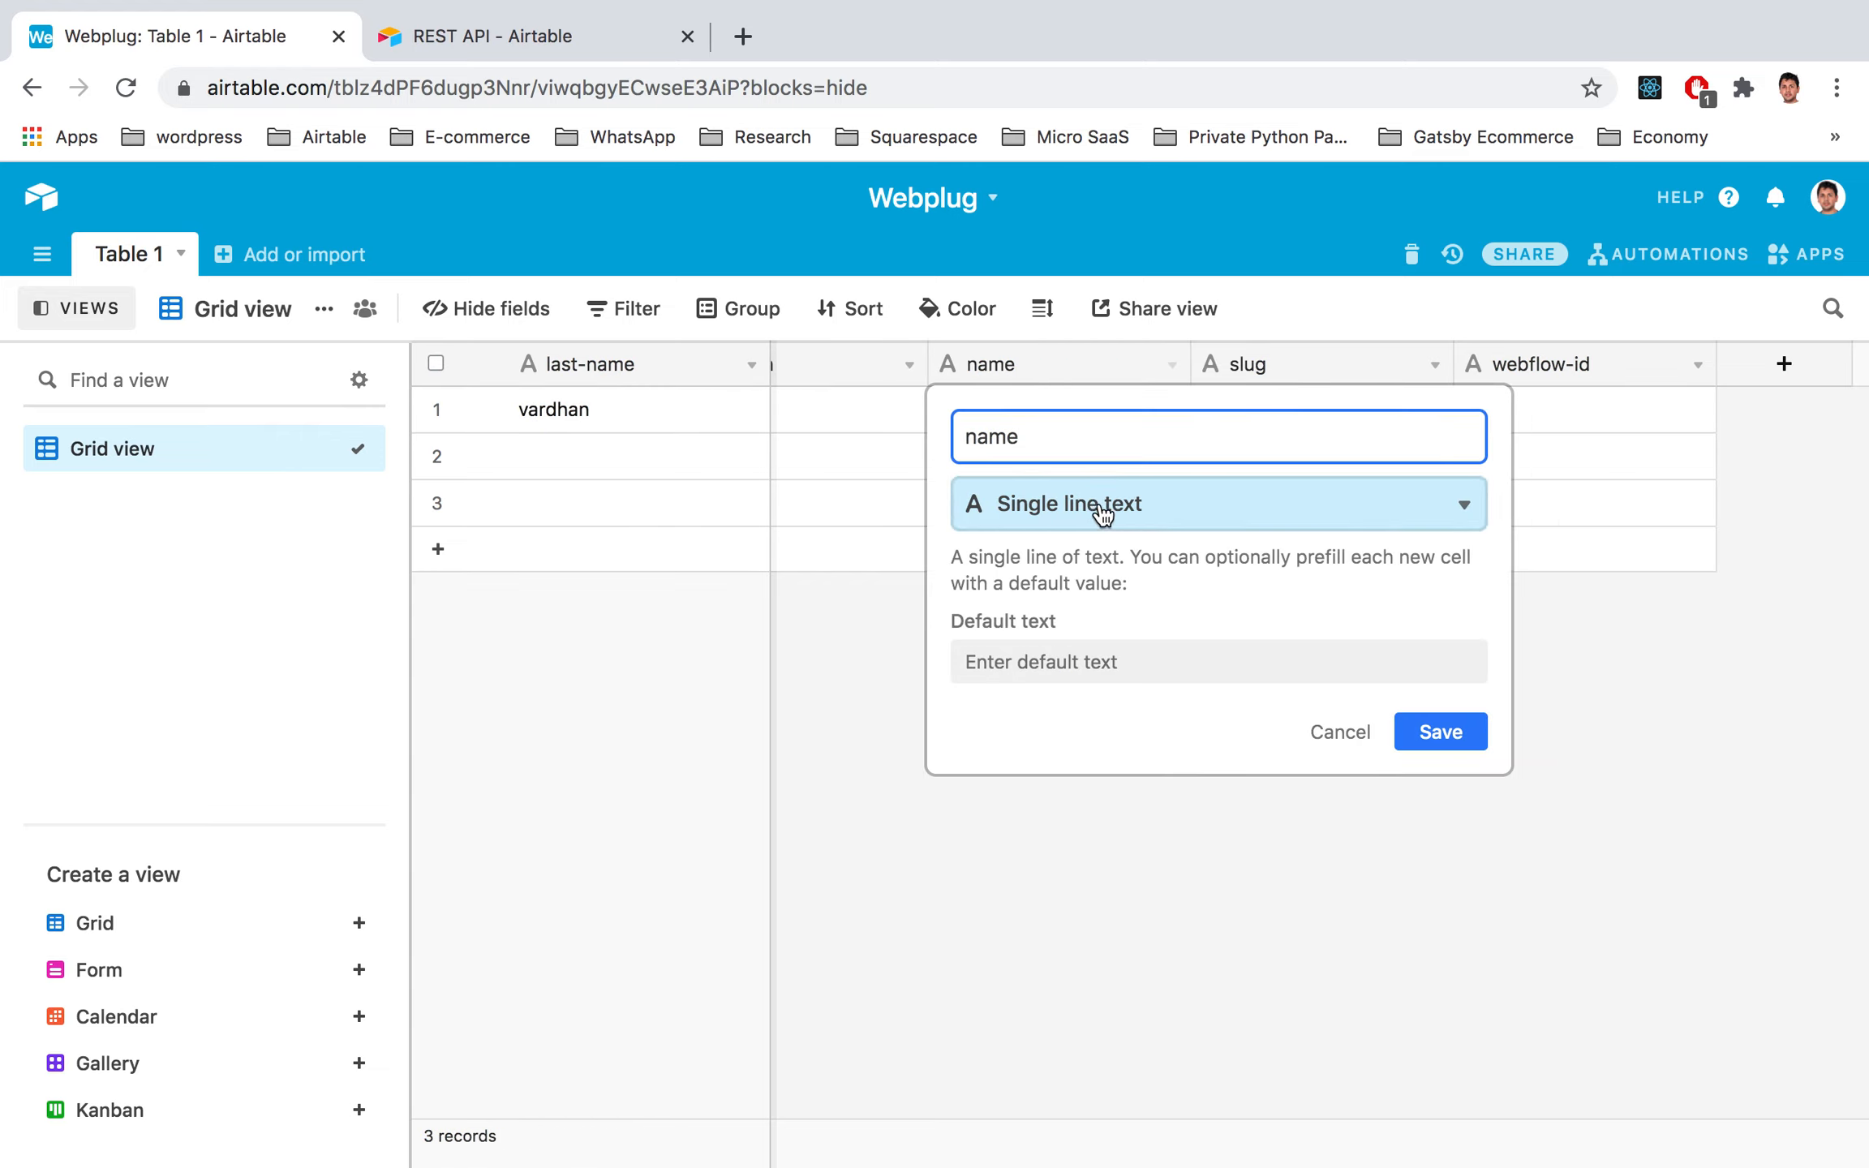
{"action": "left_click", "coordinate": [1432, 759]}
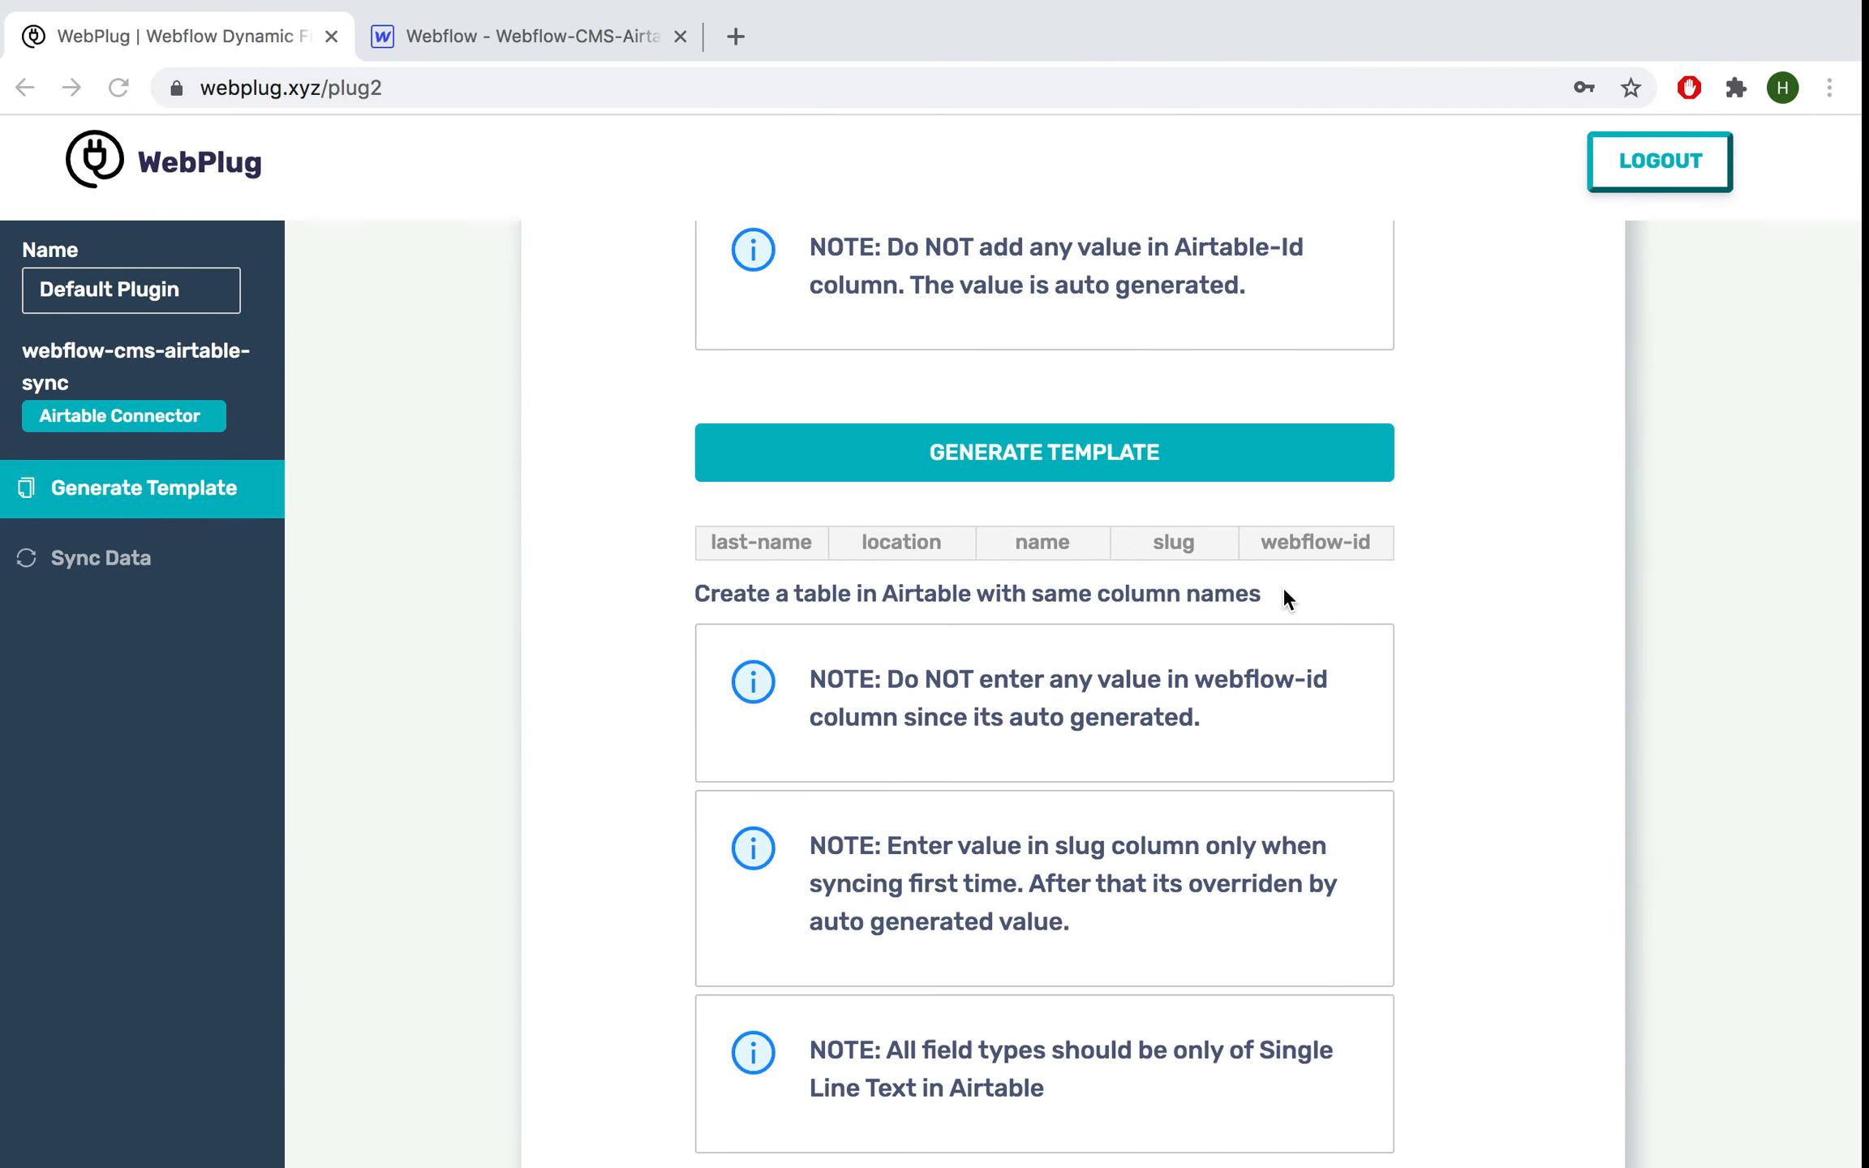
Step: Open WebPlug's Sync Data page, then return to the Airtable Webplug base
{"action": "scroll", "coordinate": [1242, 710], "scroll_direction": "up", "scroll_amount": 1}
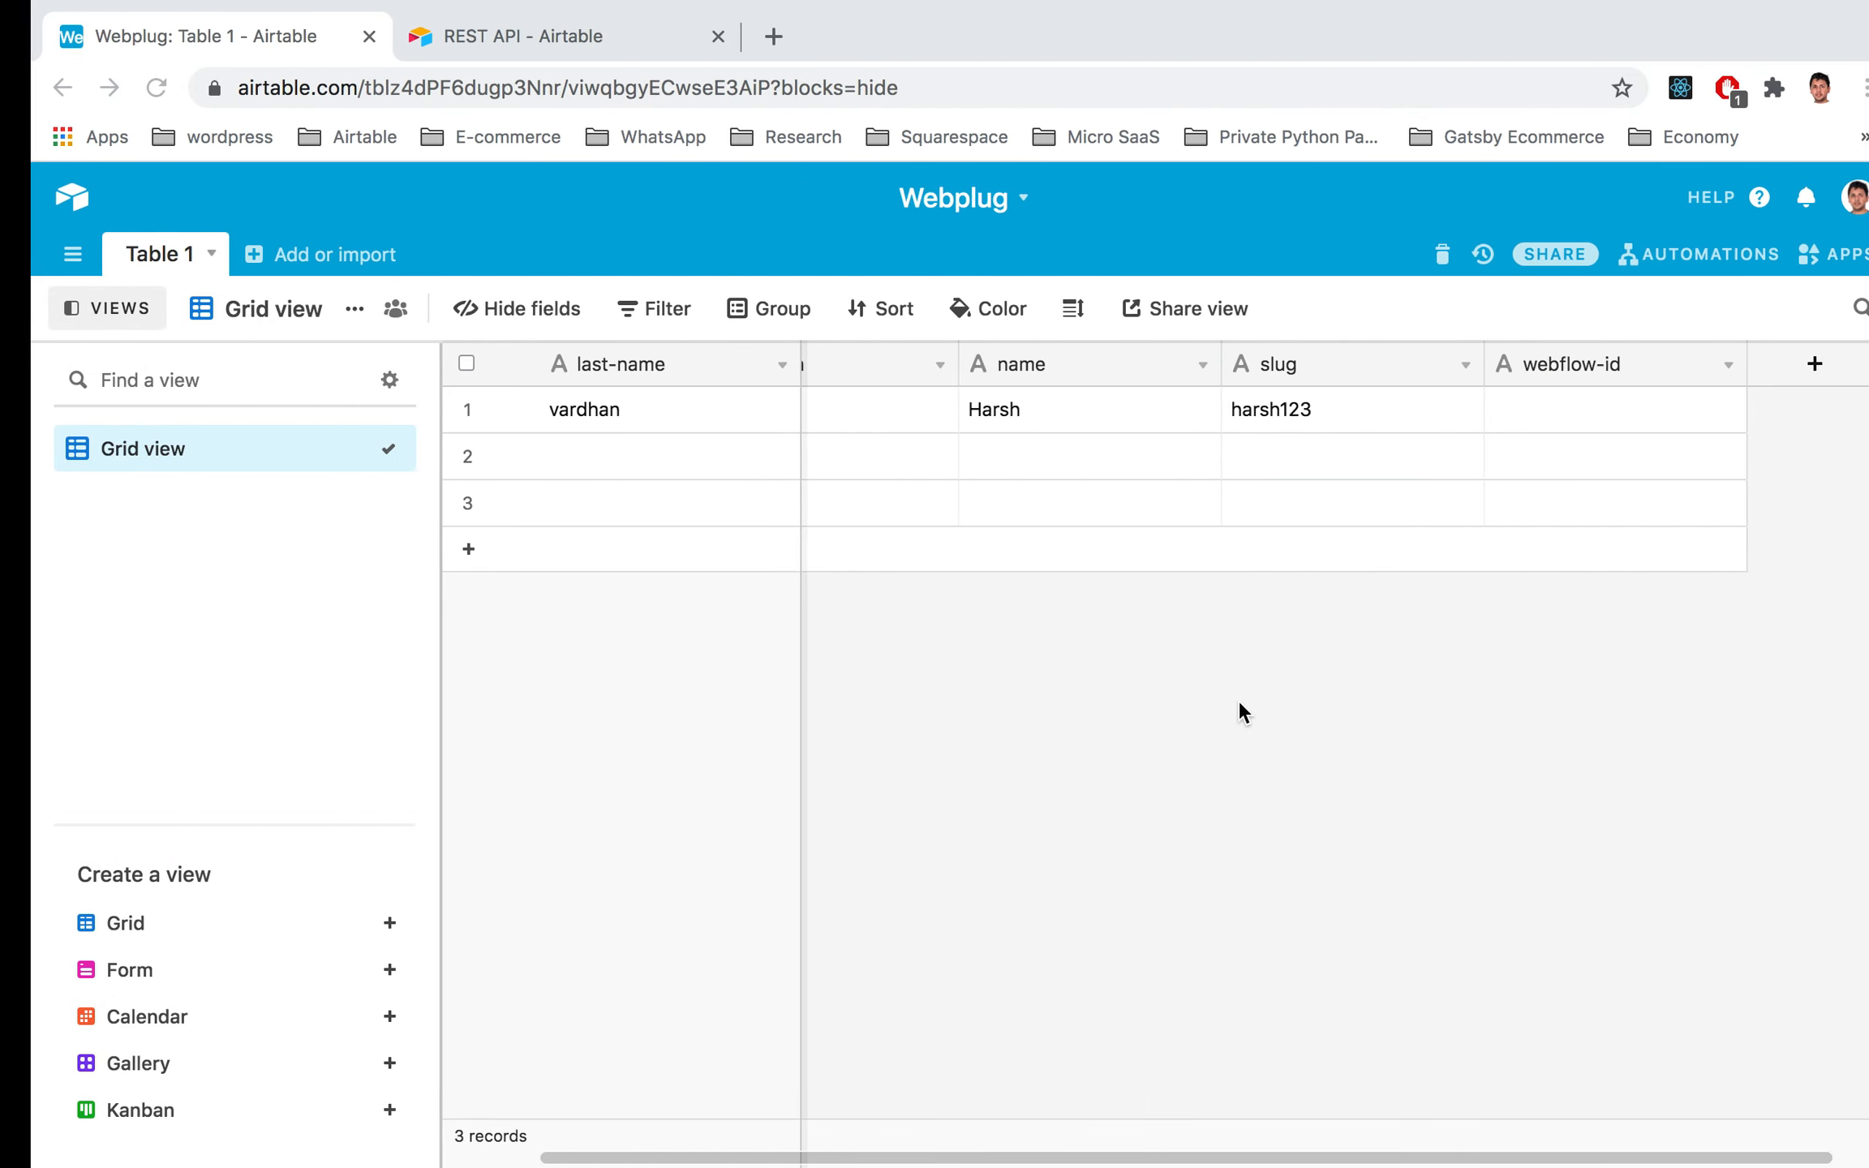
{"action": "key", "text": "ctrl+Left"}
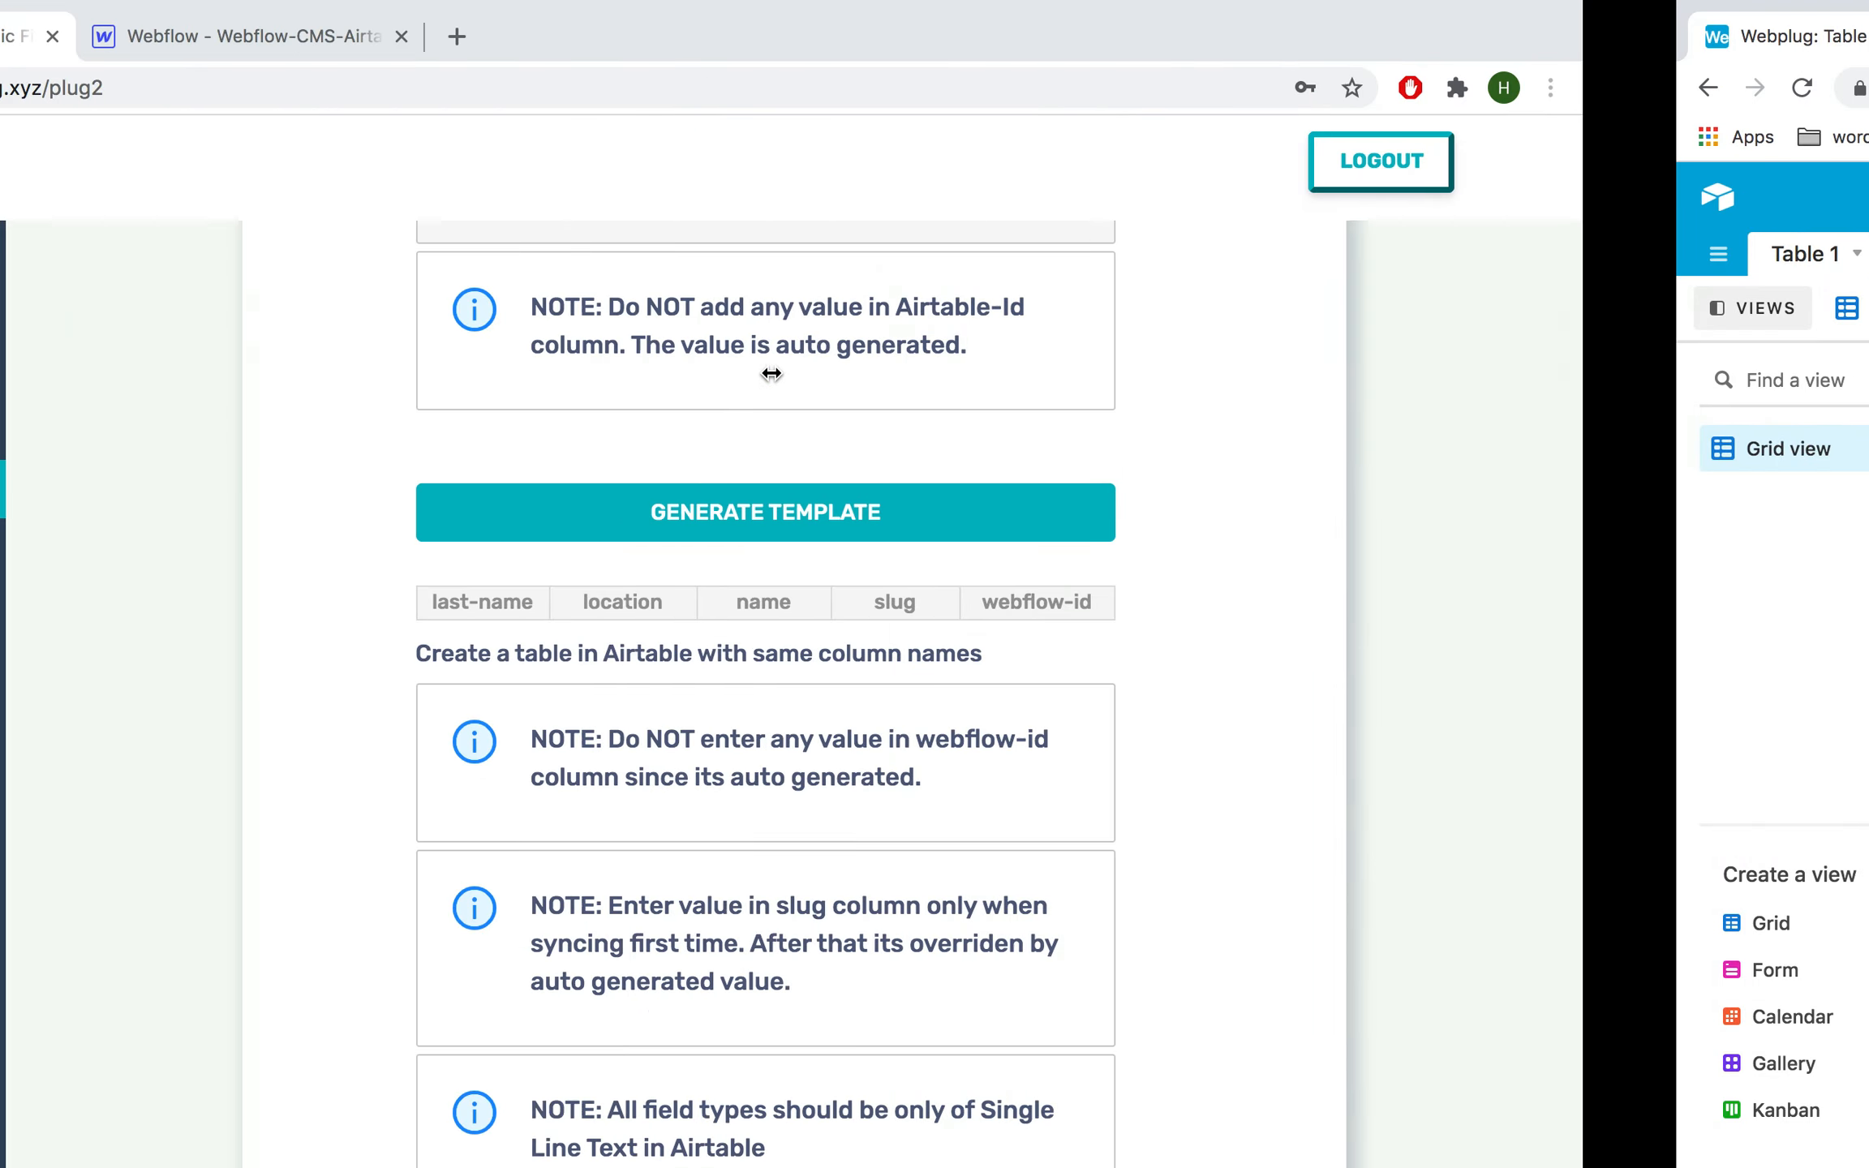
{"action": "scroll", "coordinate": [1242, 730], "scroll_direction": "up", "scroll_amount": 1}
{"action": "scroll", "coordinate": [1274, 735], "scroll_direction": "down", "scroll_amount": 3}
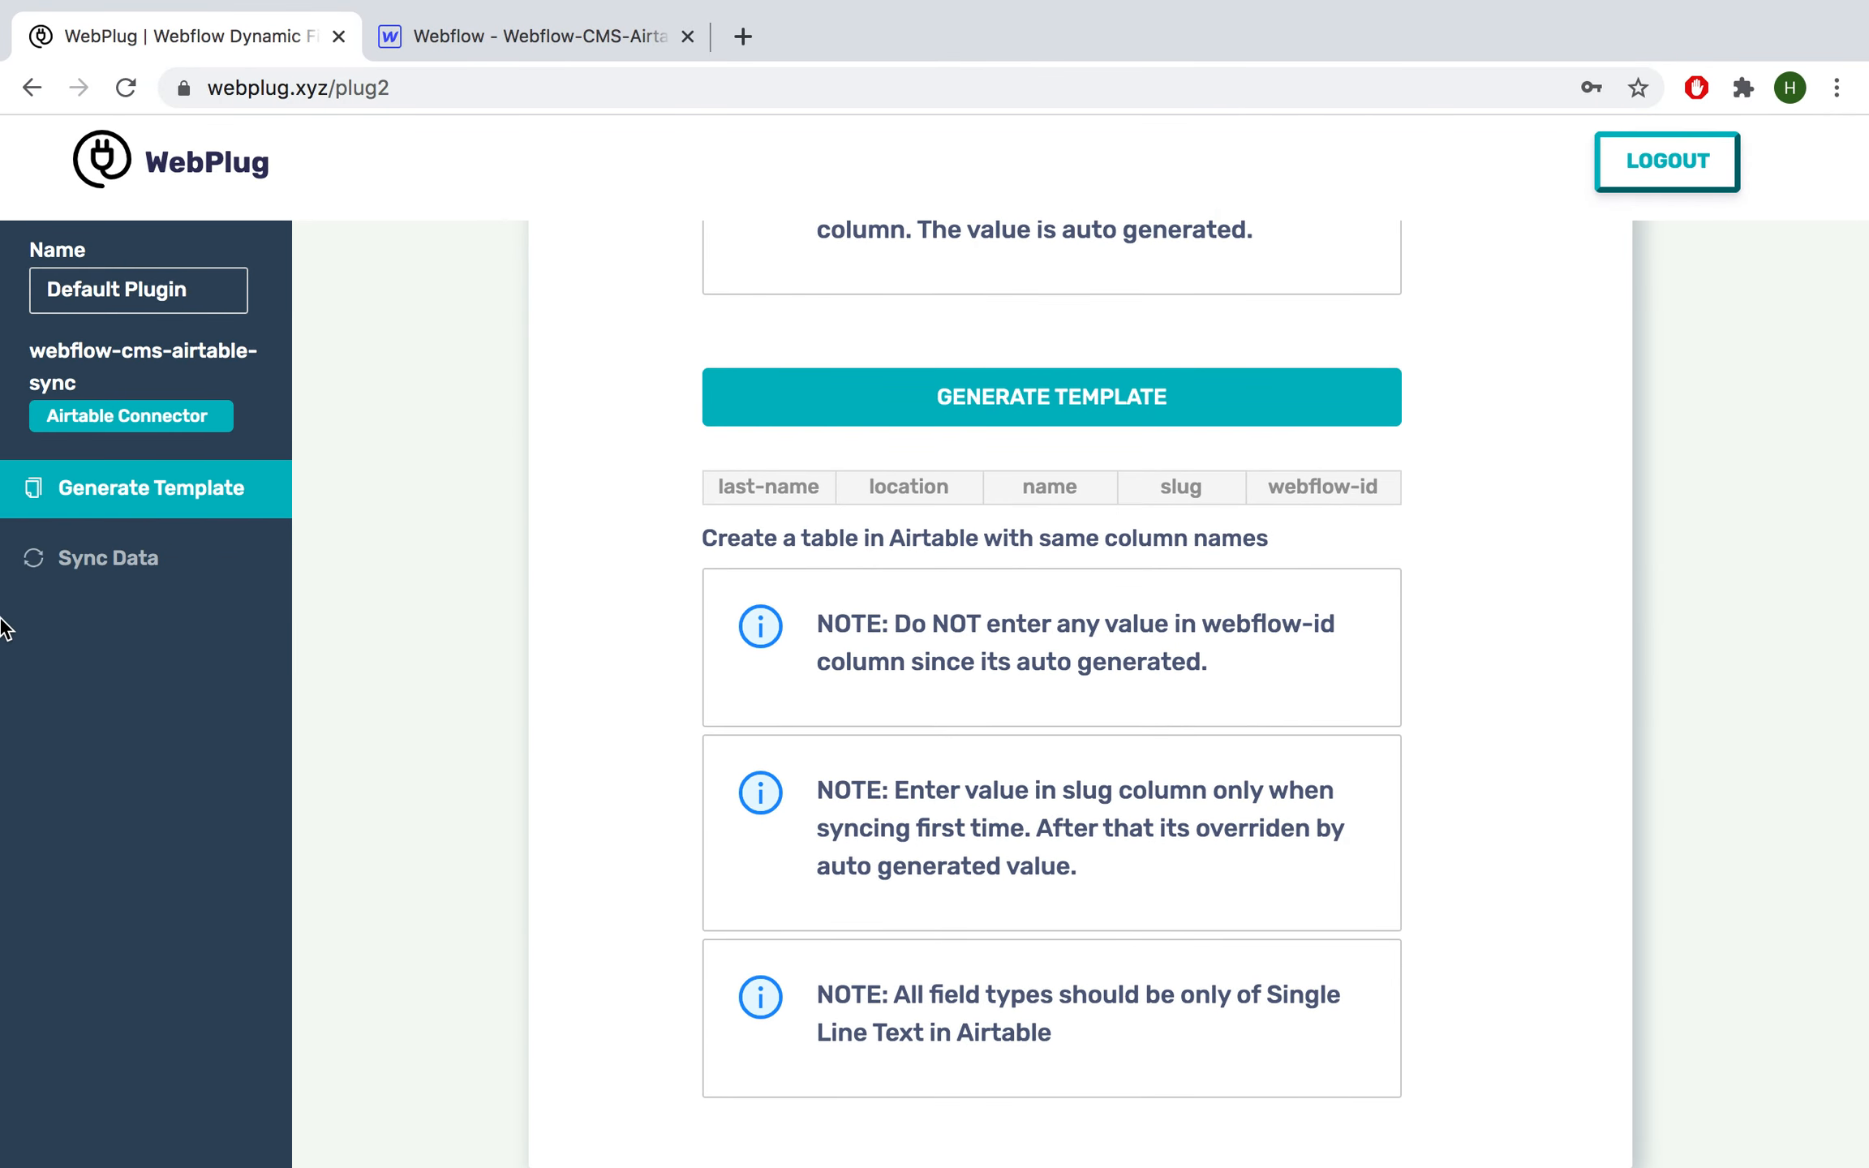
{"action": "left_click", "coordinate": [100, 572]}
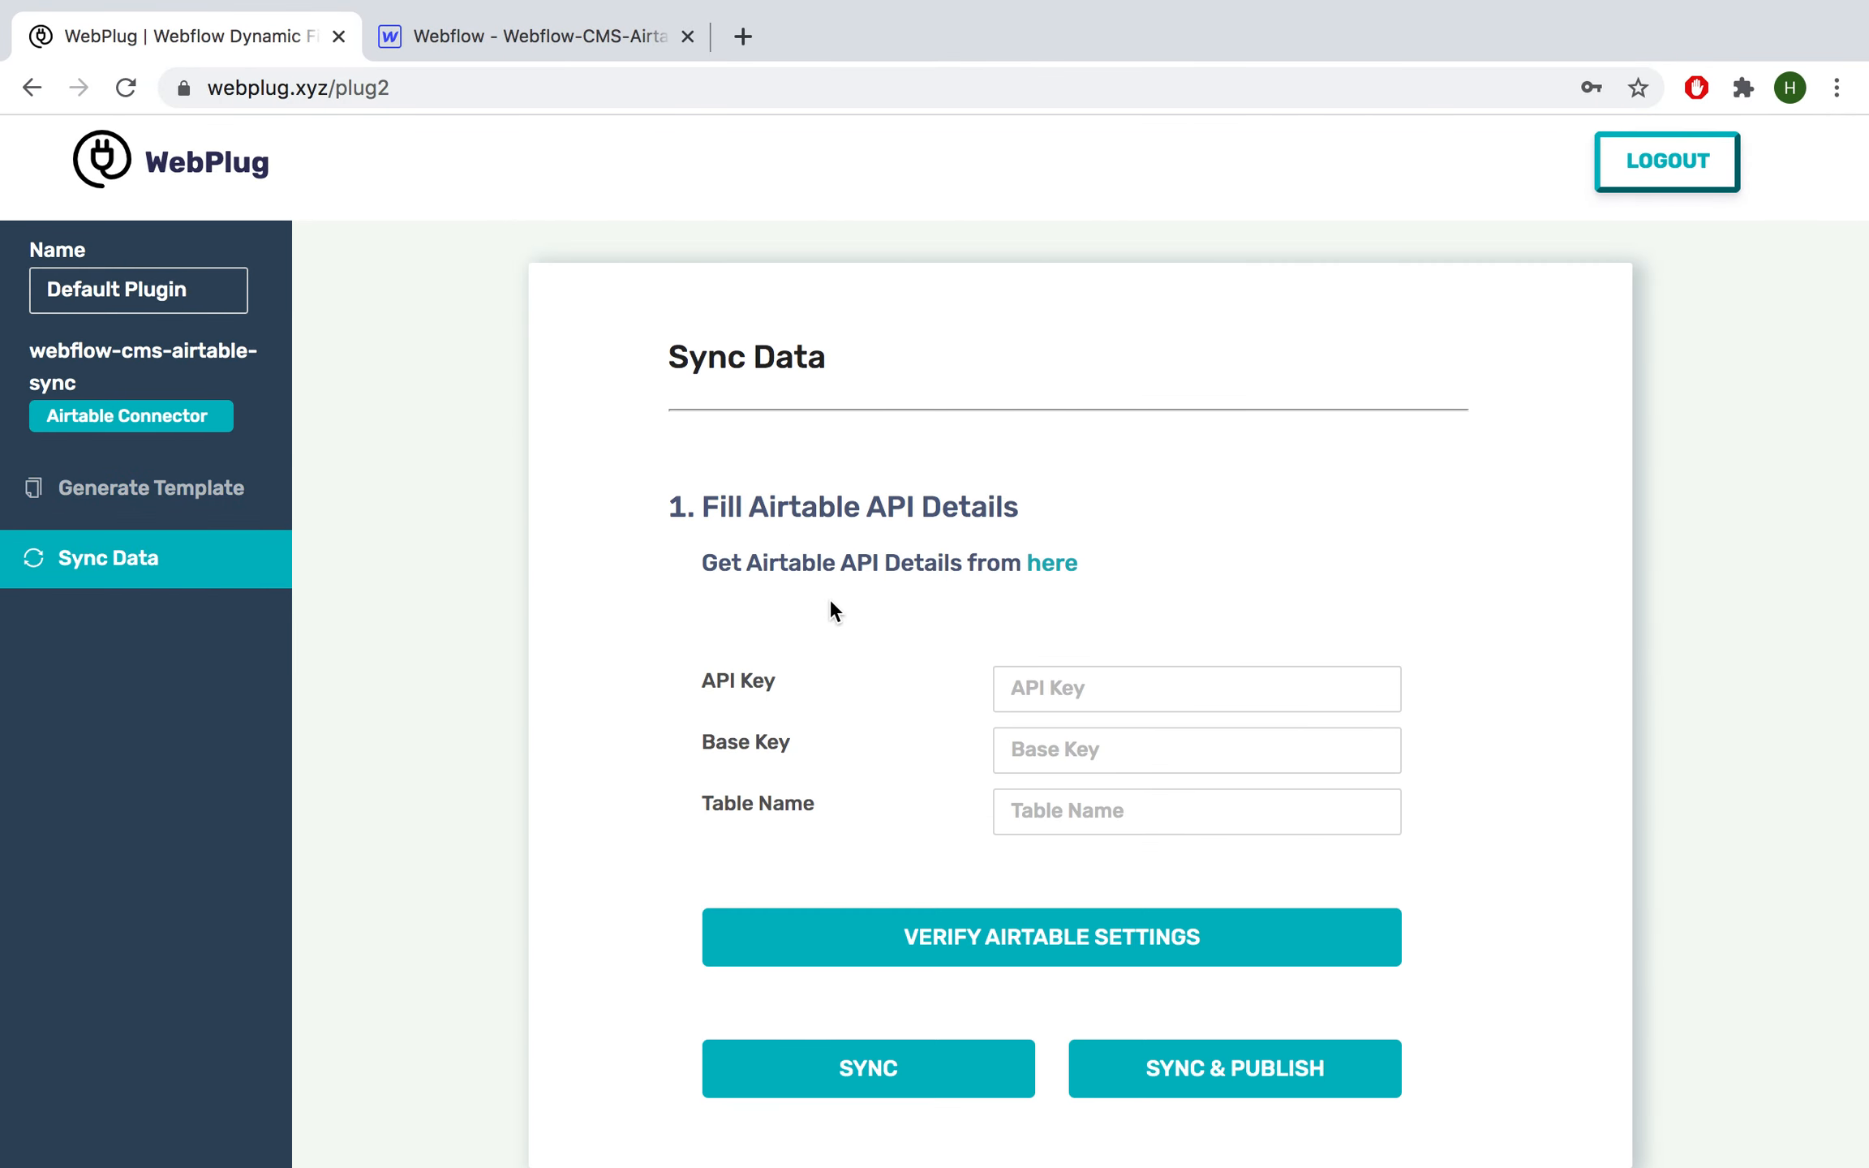
{"action": "scroll", "coordinate": [834, 610], "scroll_direction": "down", "scroll_amount": 1}
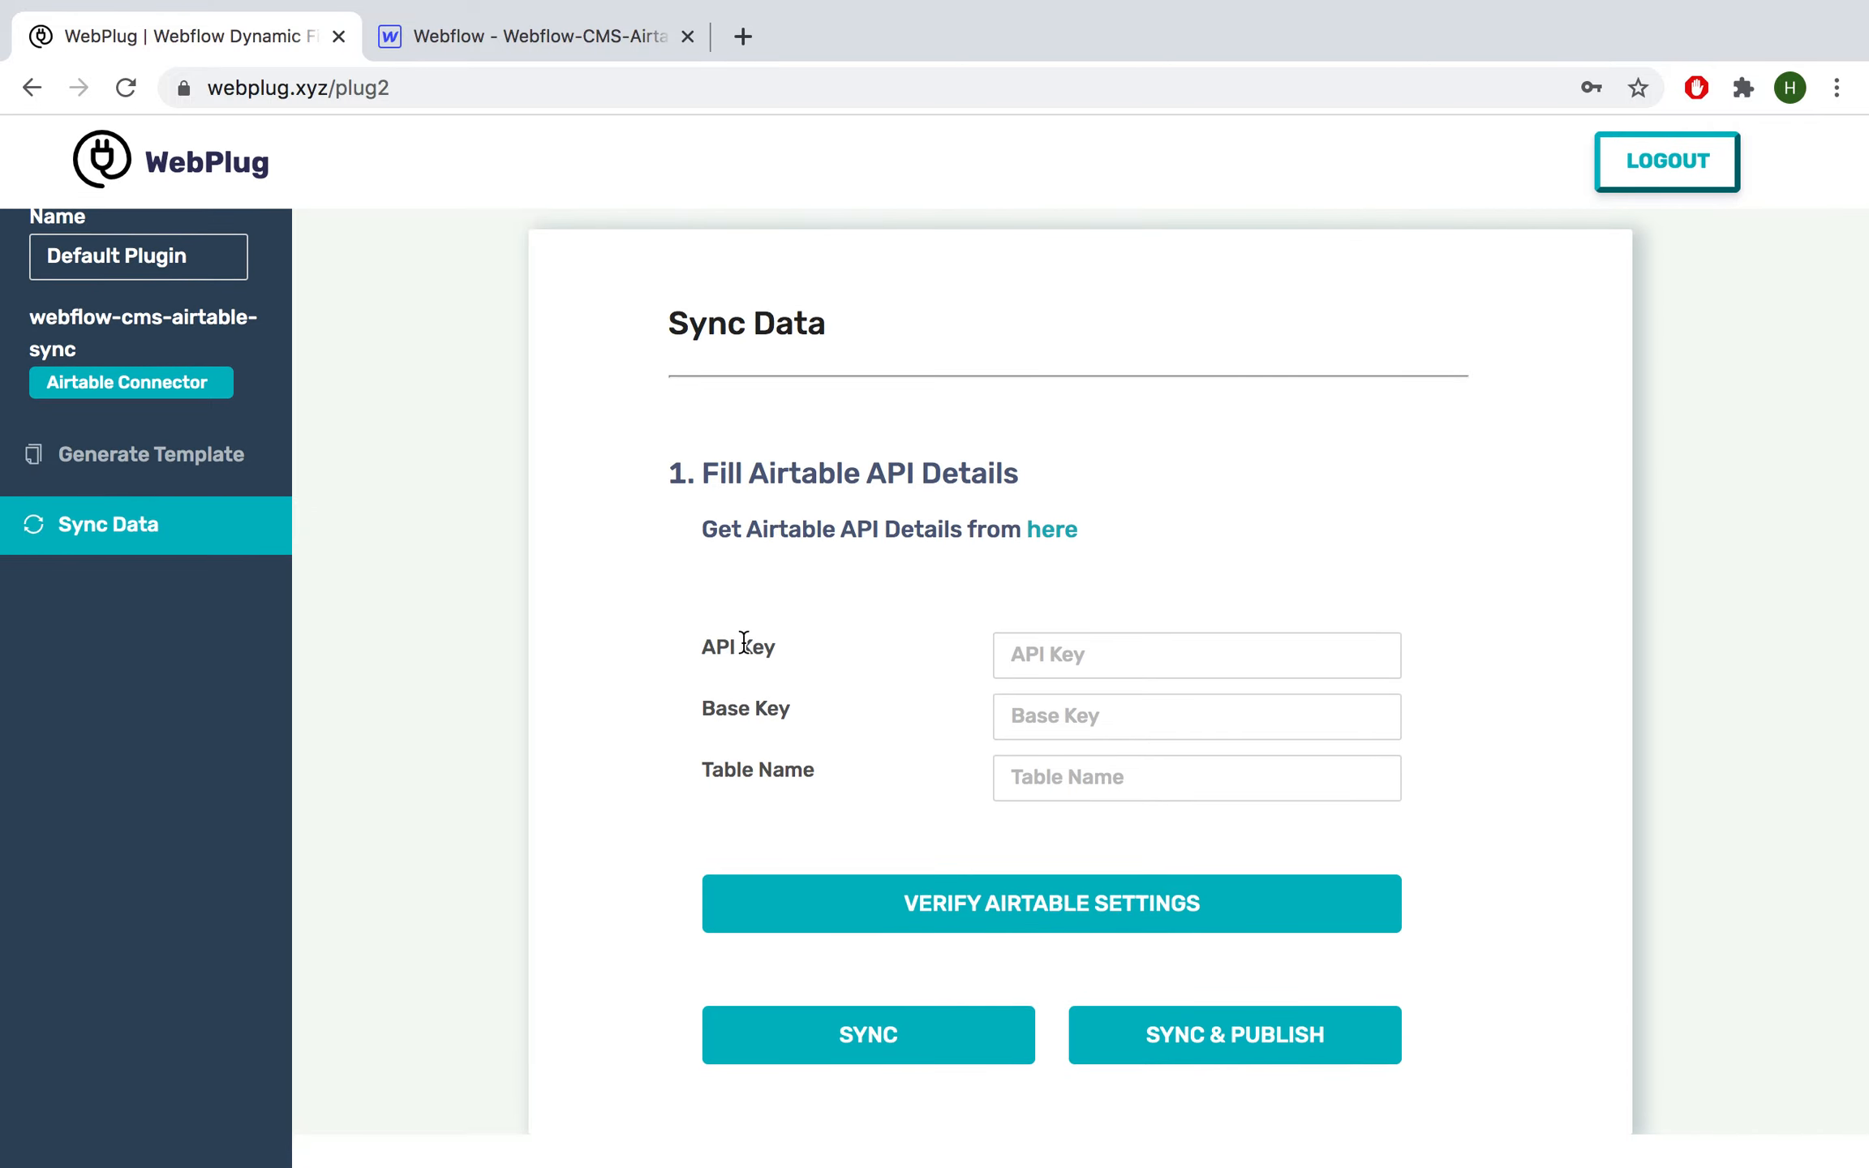
{"action": "key", "text": "ctrl+Right"}
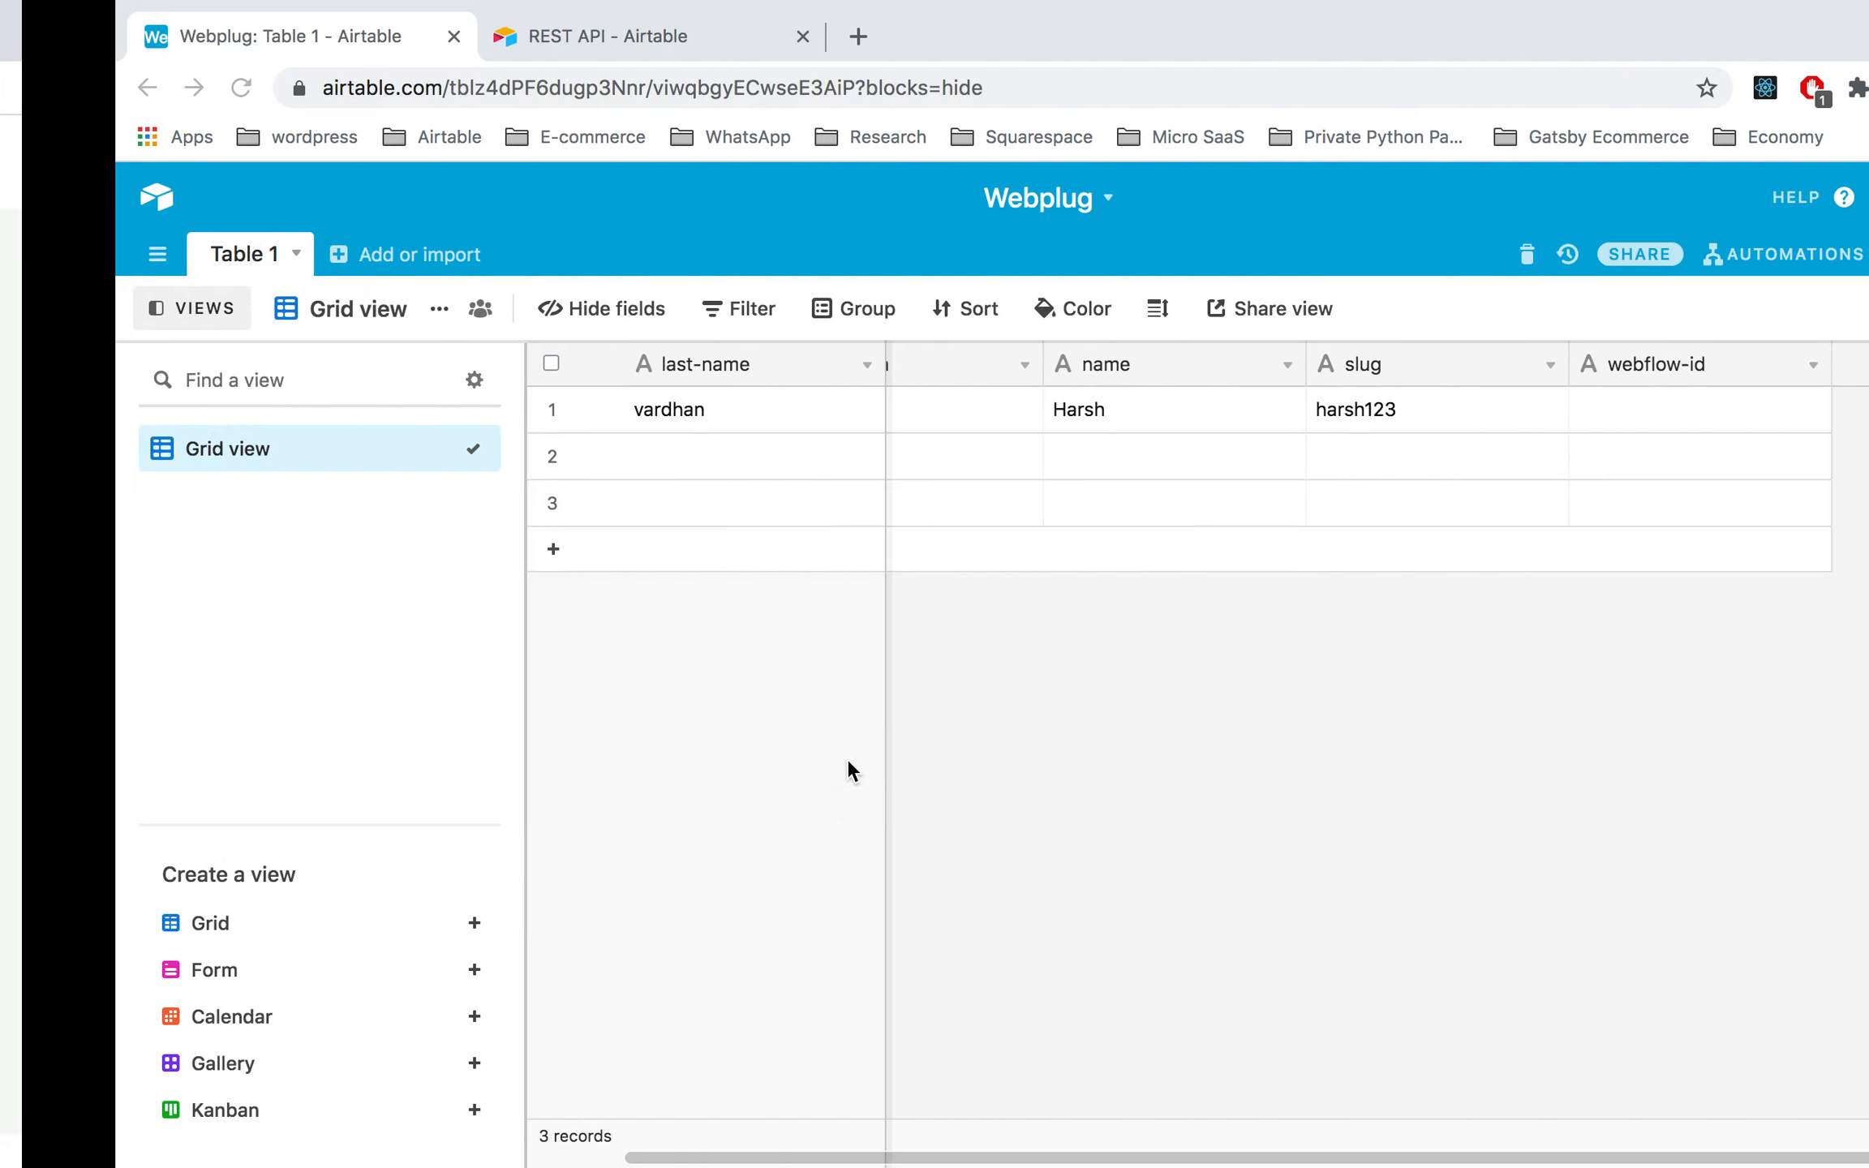
Step: Open Airtable's REST API docs for the Webplug base and select the API key value
{"action": "left_click", "coordinate": [572, 38]}
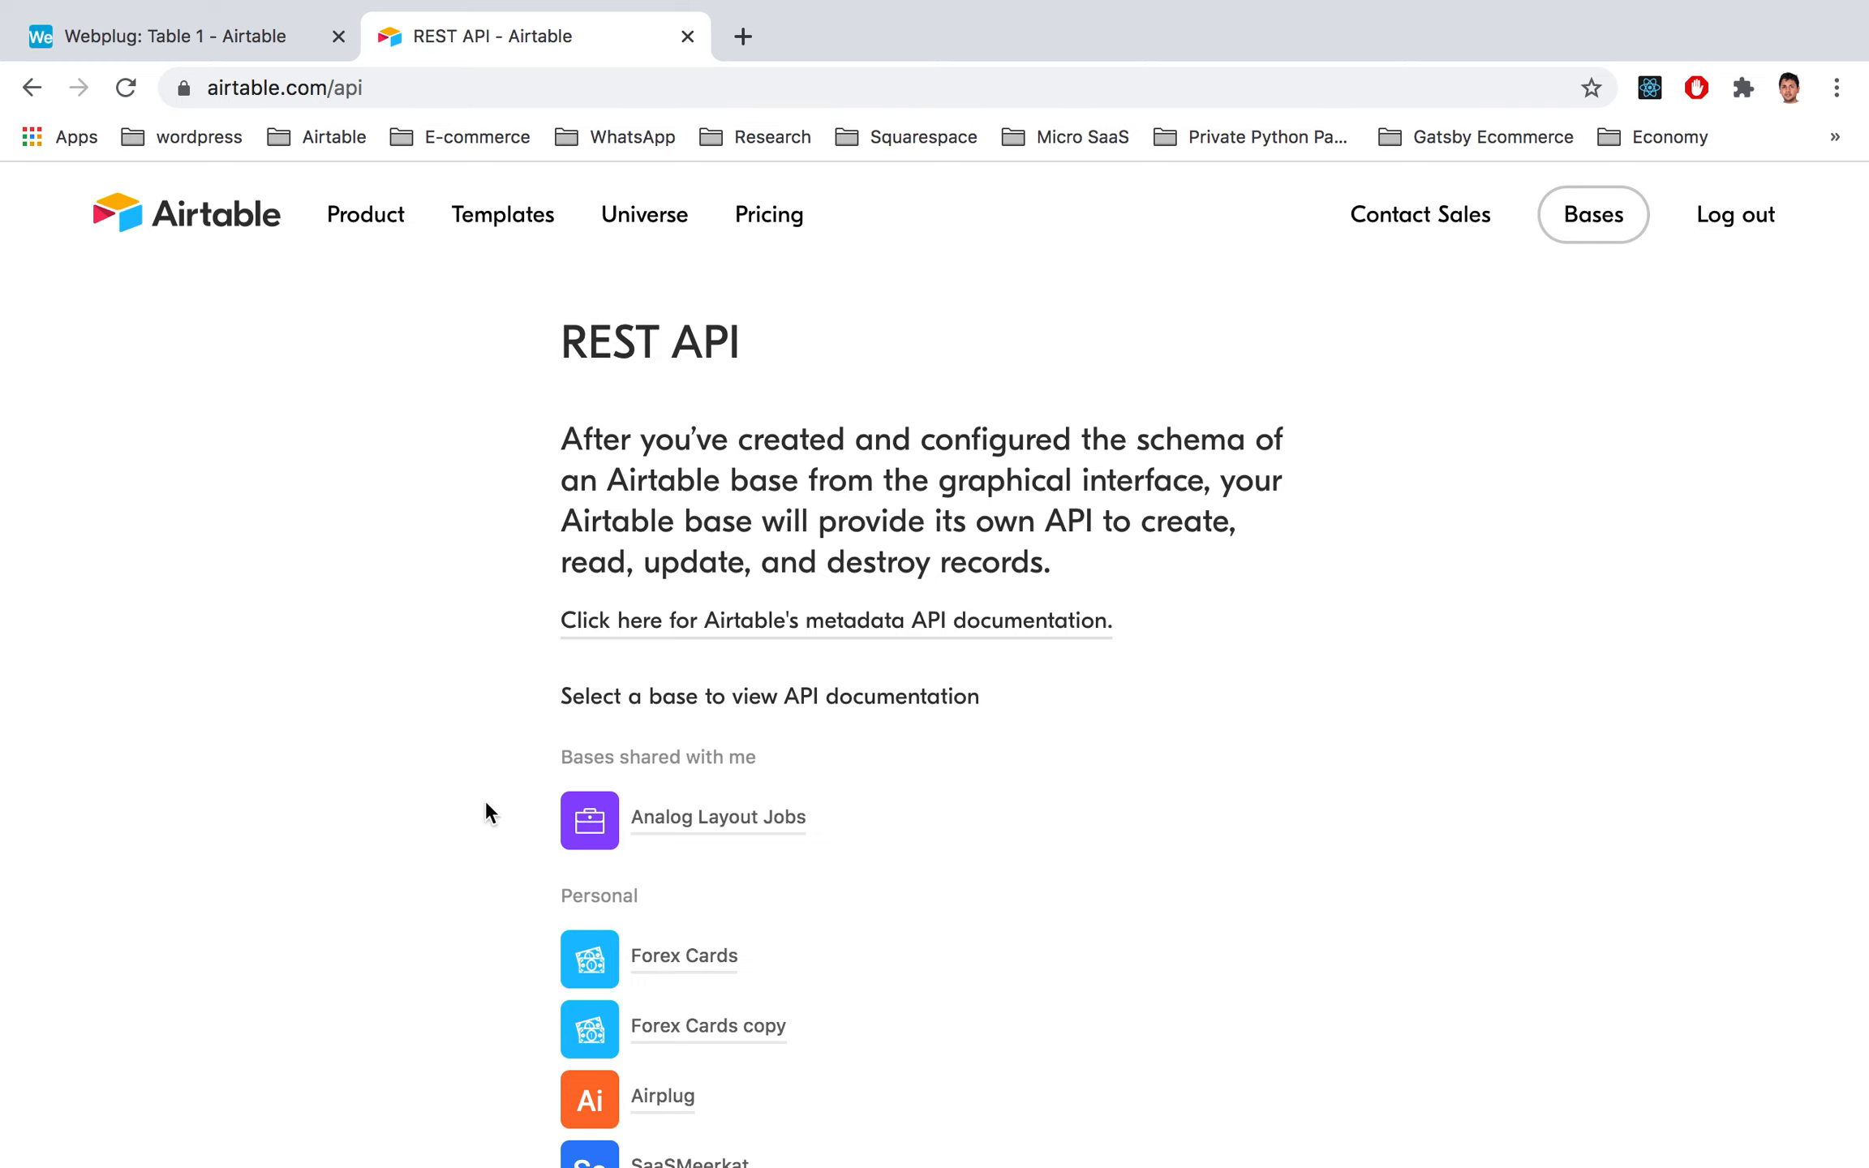
{"action": "scroll", "coordinate": [485, 811], "scroll_direction": "down", "scroll_amount": 5}
{"action": "scroll", "coordinate": [485, 812], "scroll_direction": "up", "scroll_amount": 5}
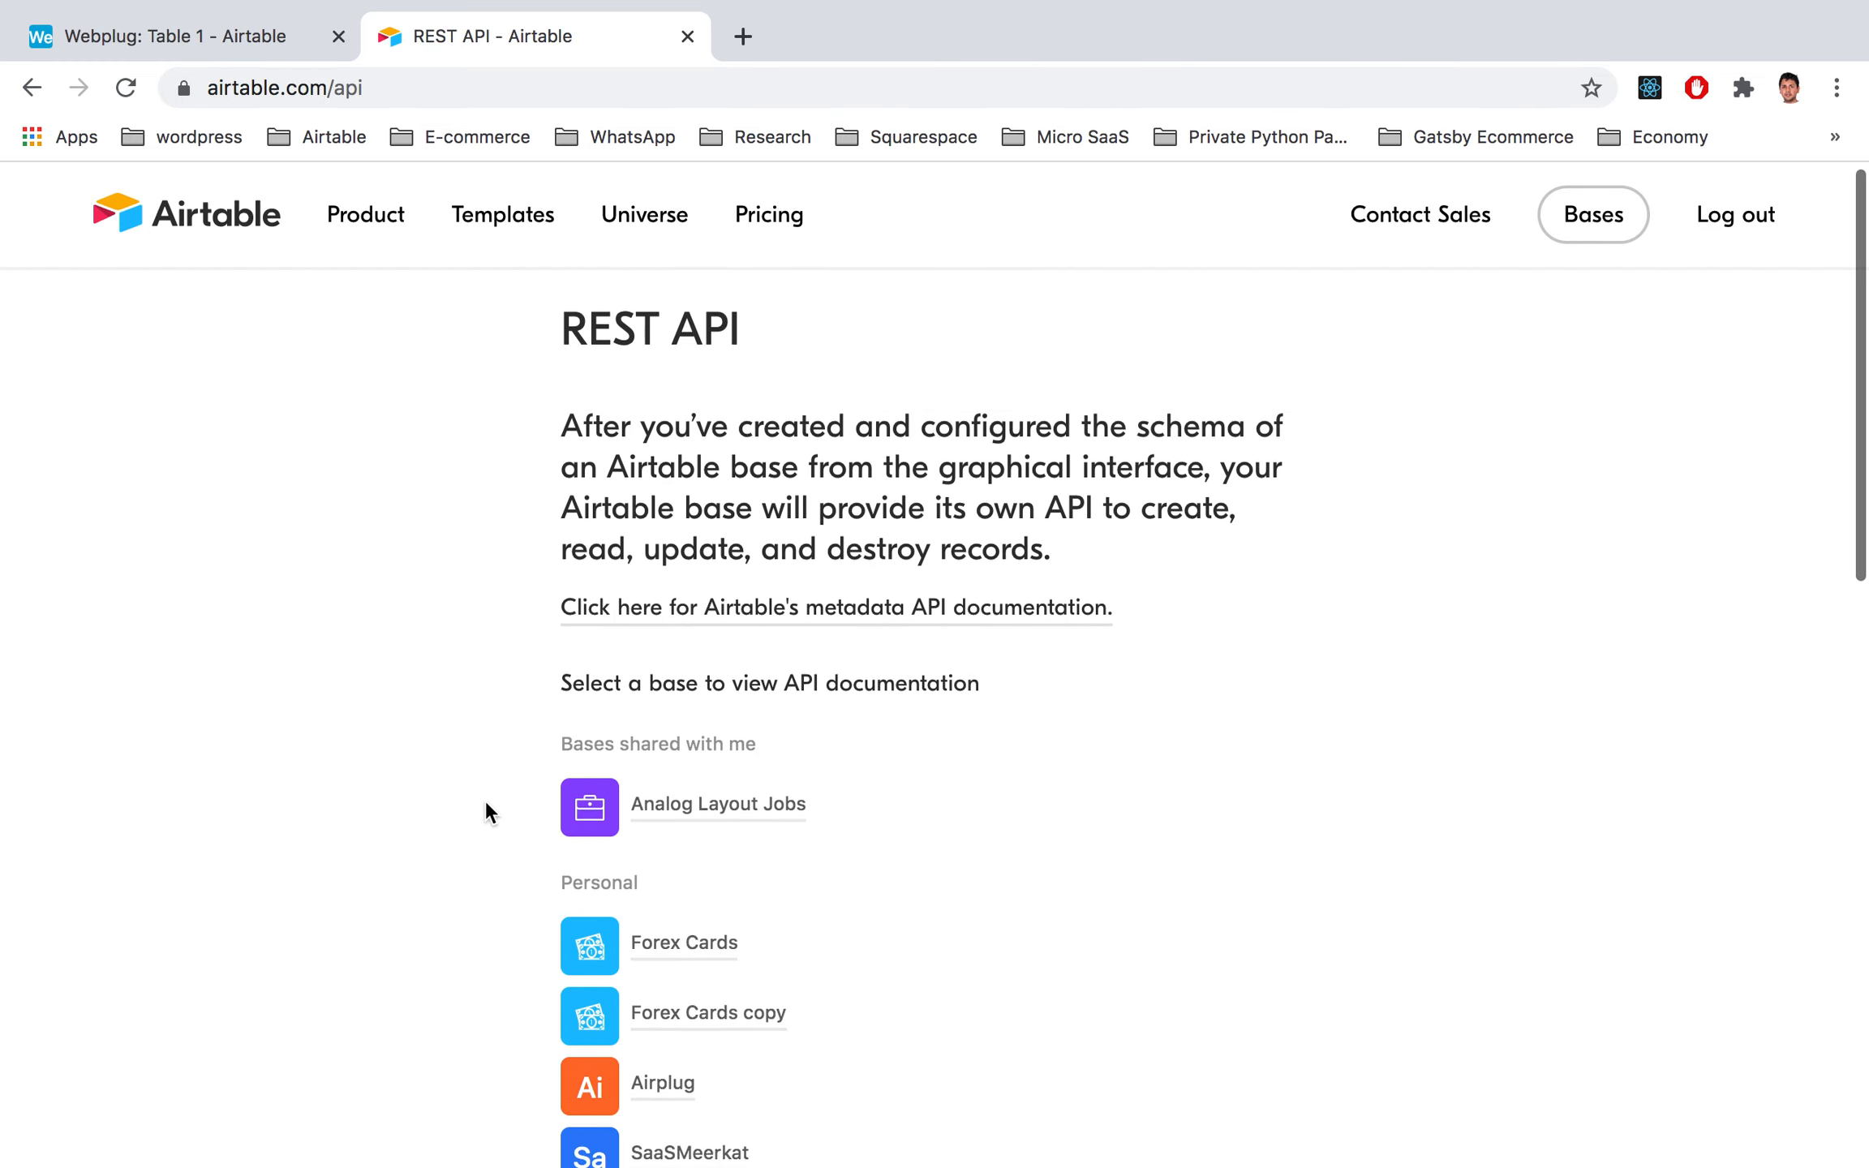
{"action": "left_click", "coordinate": [128, 89]}
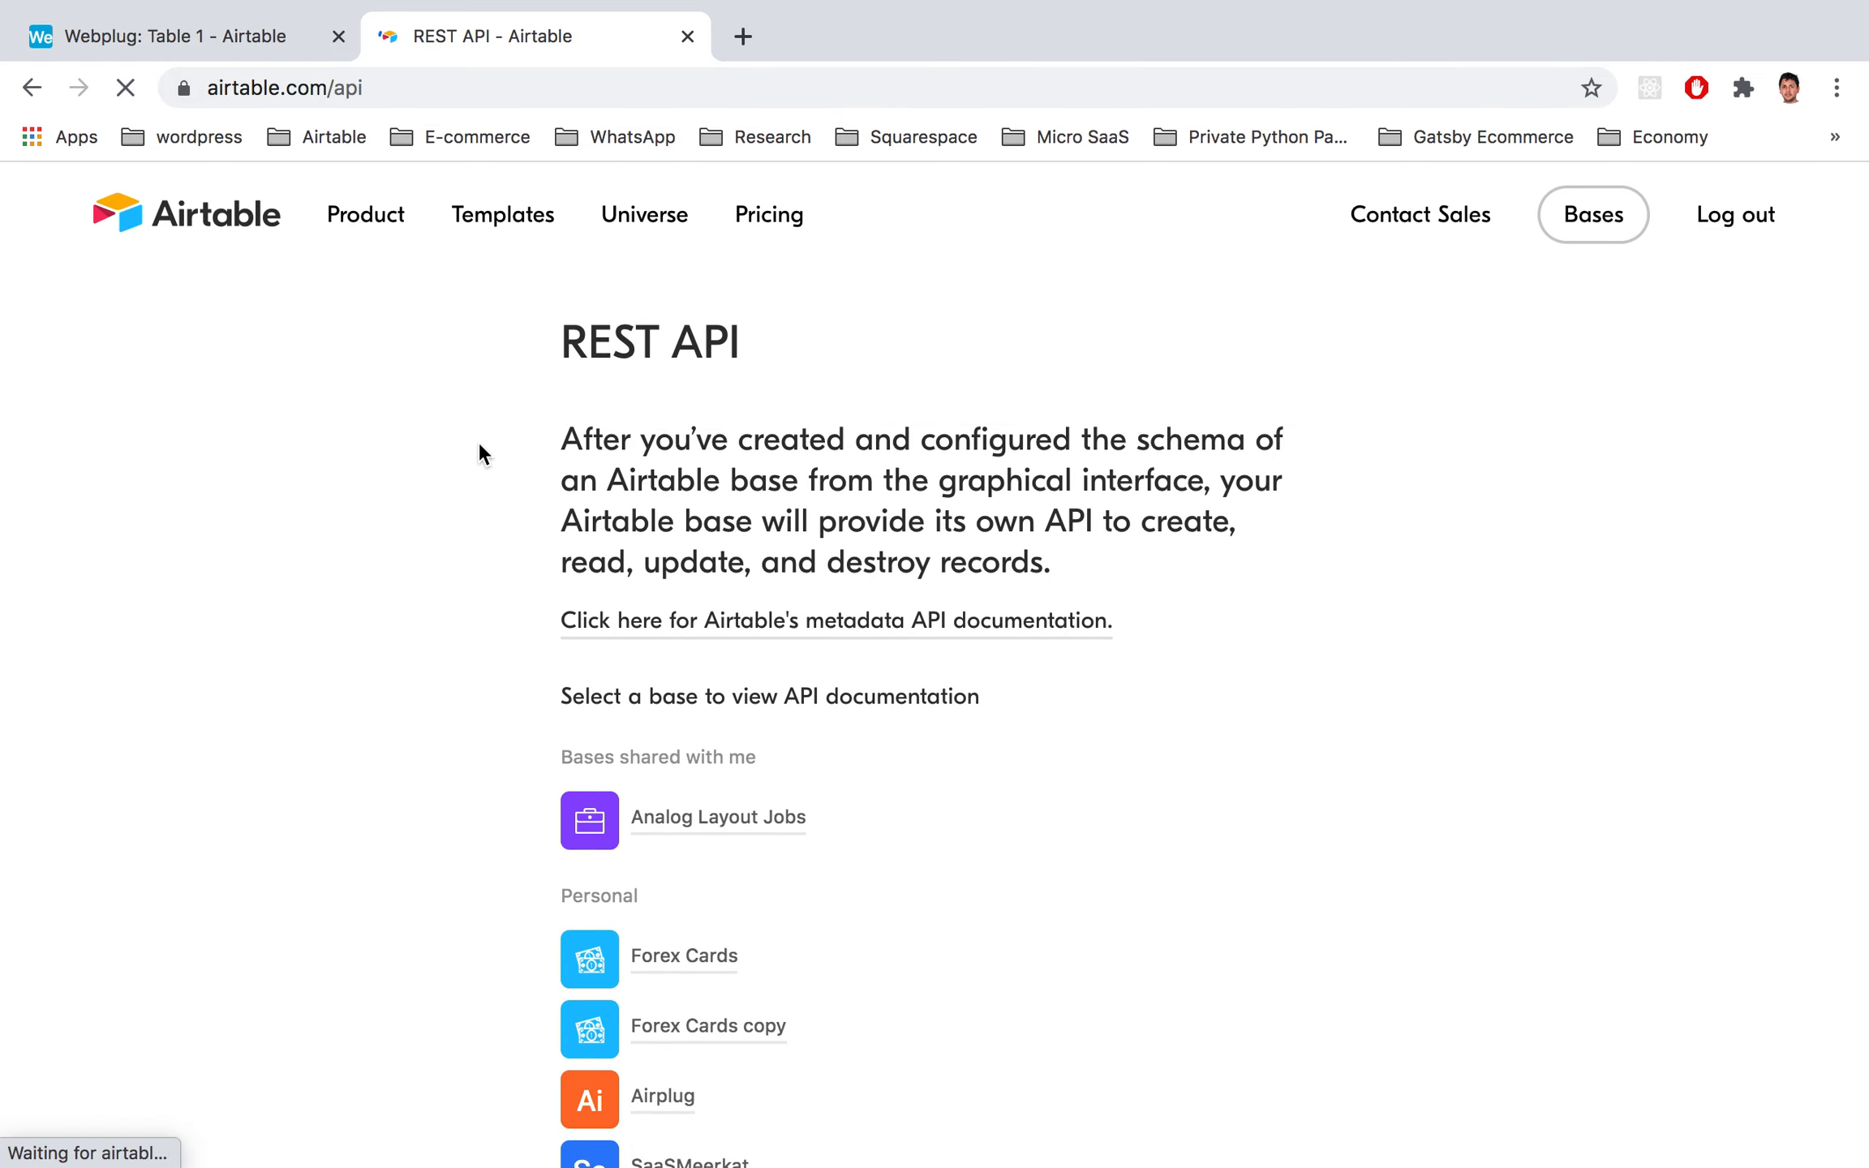
{"action": "scroll", "coordinate": [486, 480], "scroll_direction": "down", "scroll_amount": 15}
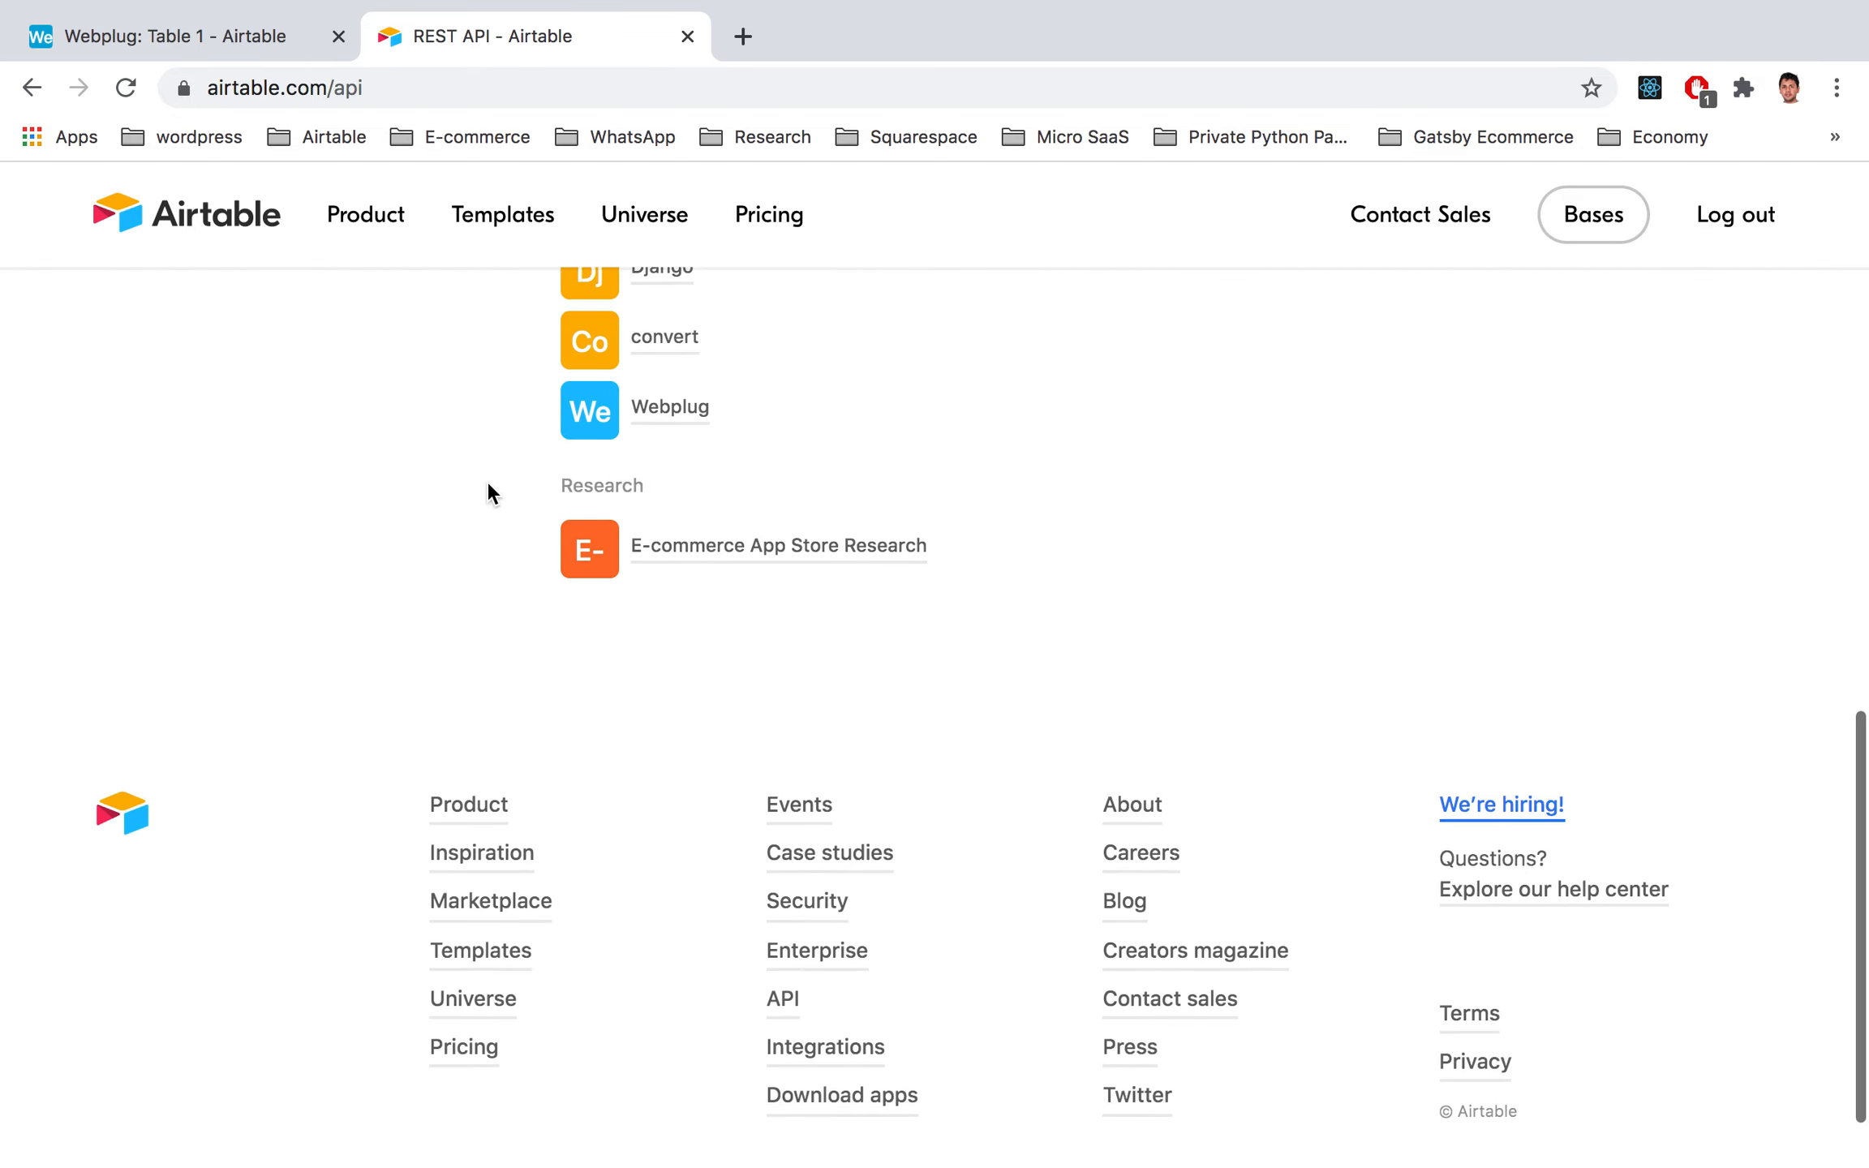
{"action": "scroll", "coordinate": [486, 480], "scroll_direction": "up", "scroll_amount": 3}
{"action": "left_click", "coordinate": [692, 593]}
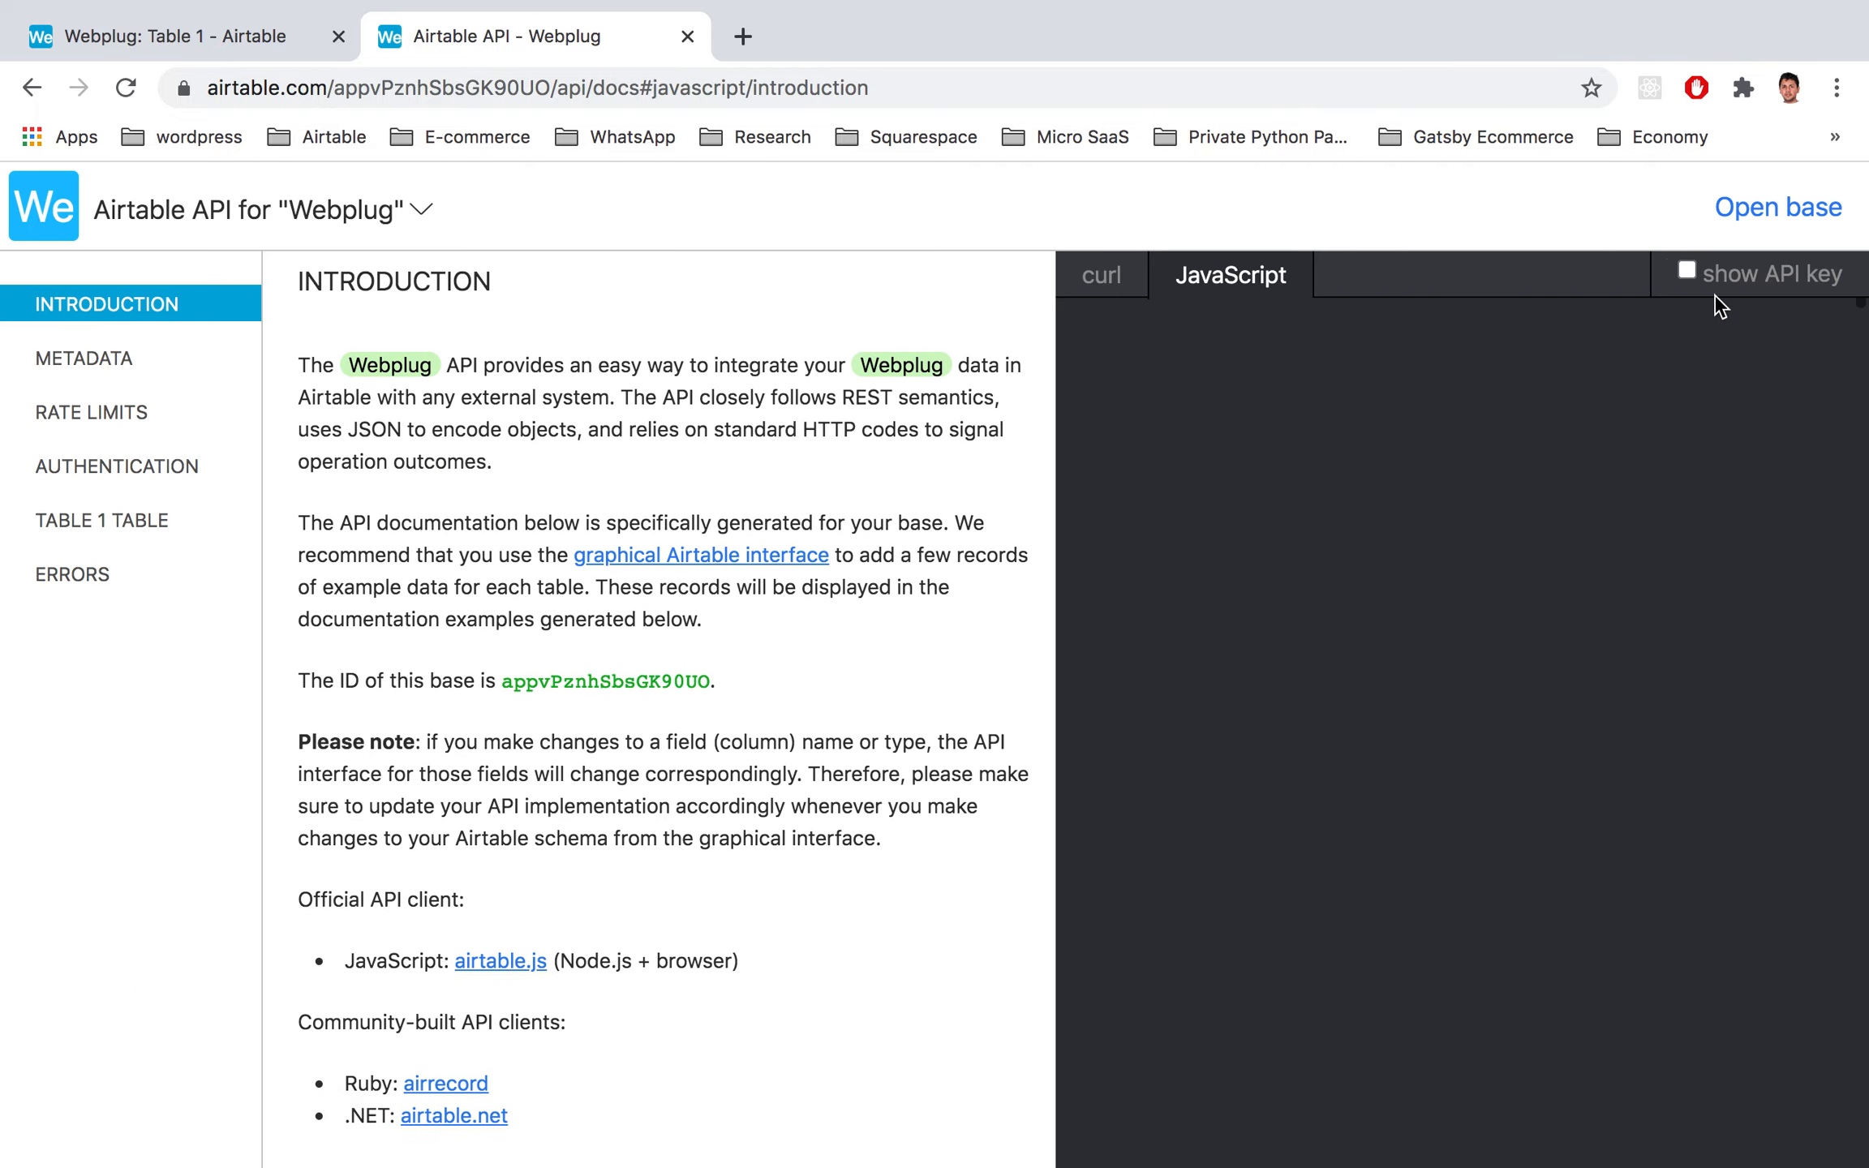
{"action": "scroll", "coordinate": [1574, 442], "scroll_direction": "down", "scroll_amount": 10}
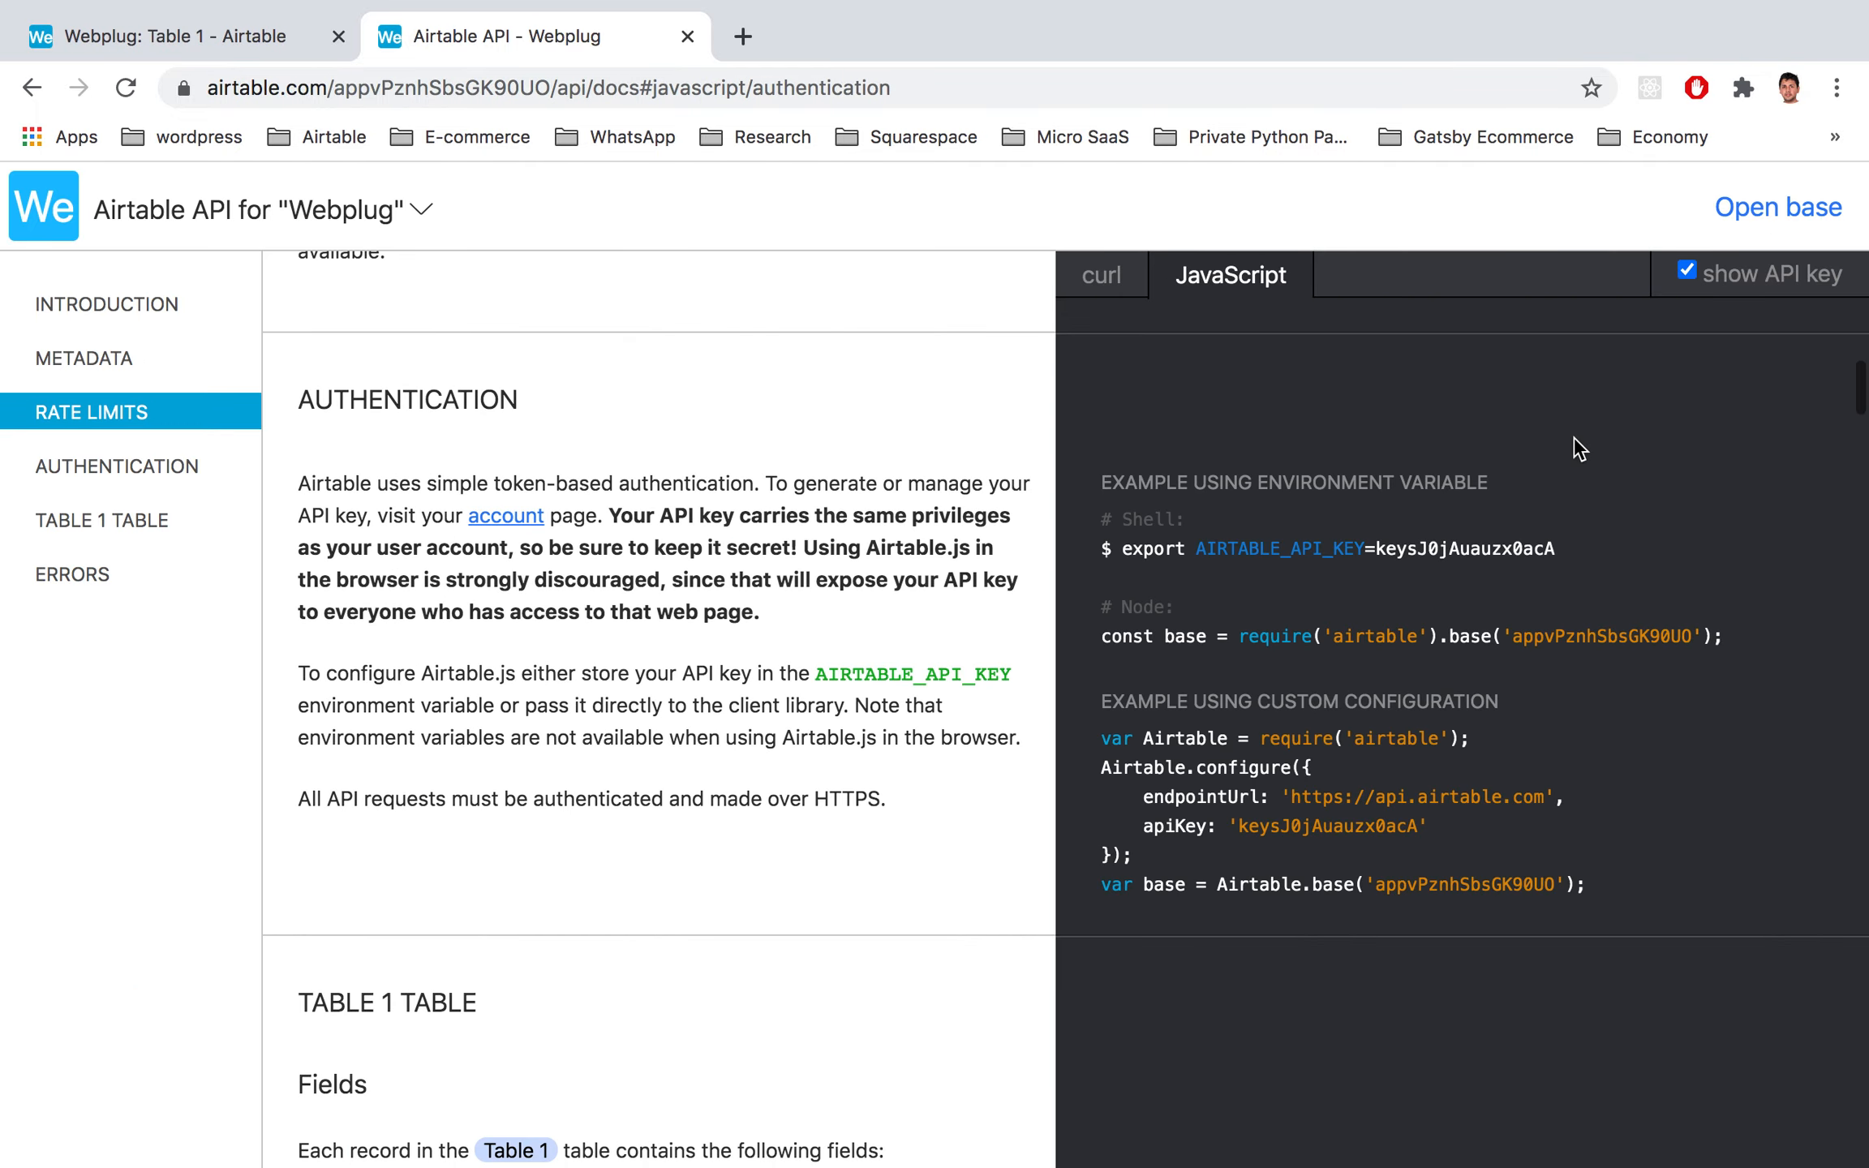
{"action": "scroll", "coordinate": [1574, 442], "scroll_direction": "up", "scroll_amount": 2}
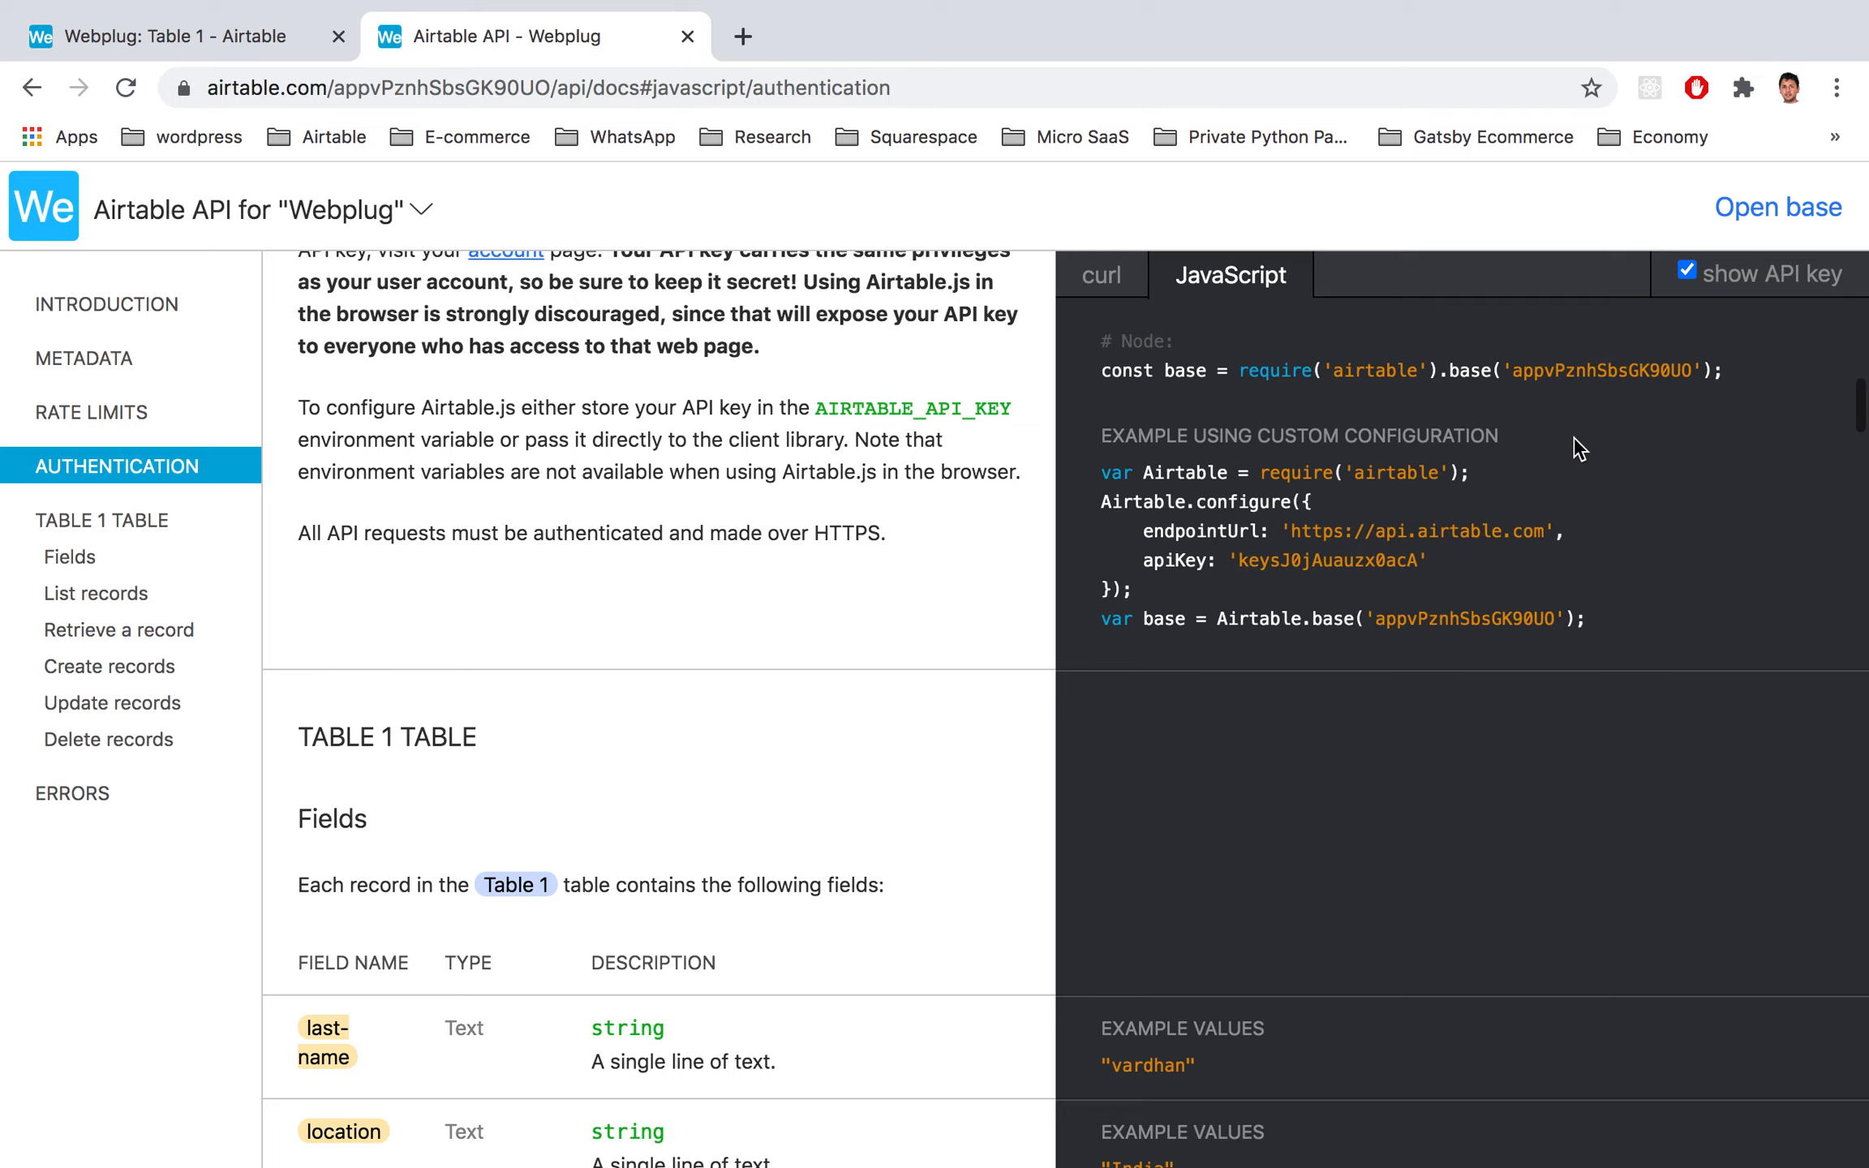
{"action": "double_click", "coordinate": [1311, 557]}
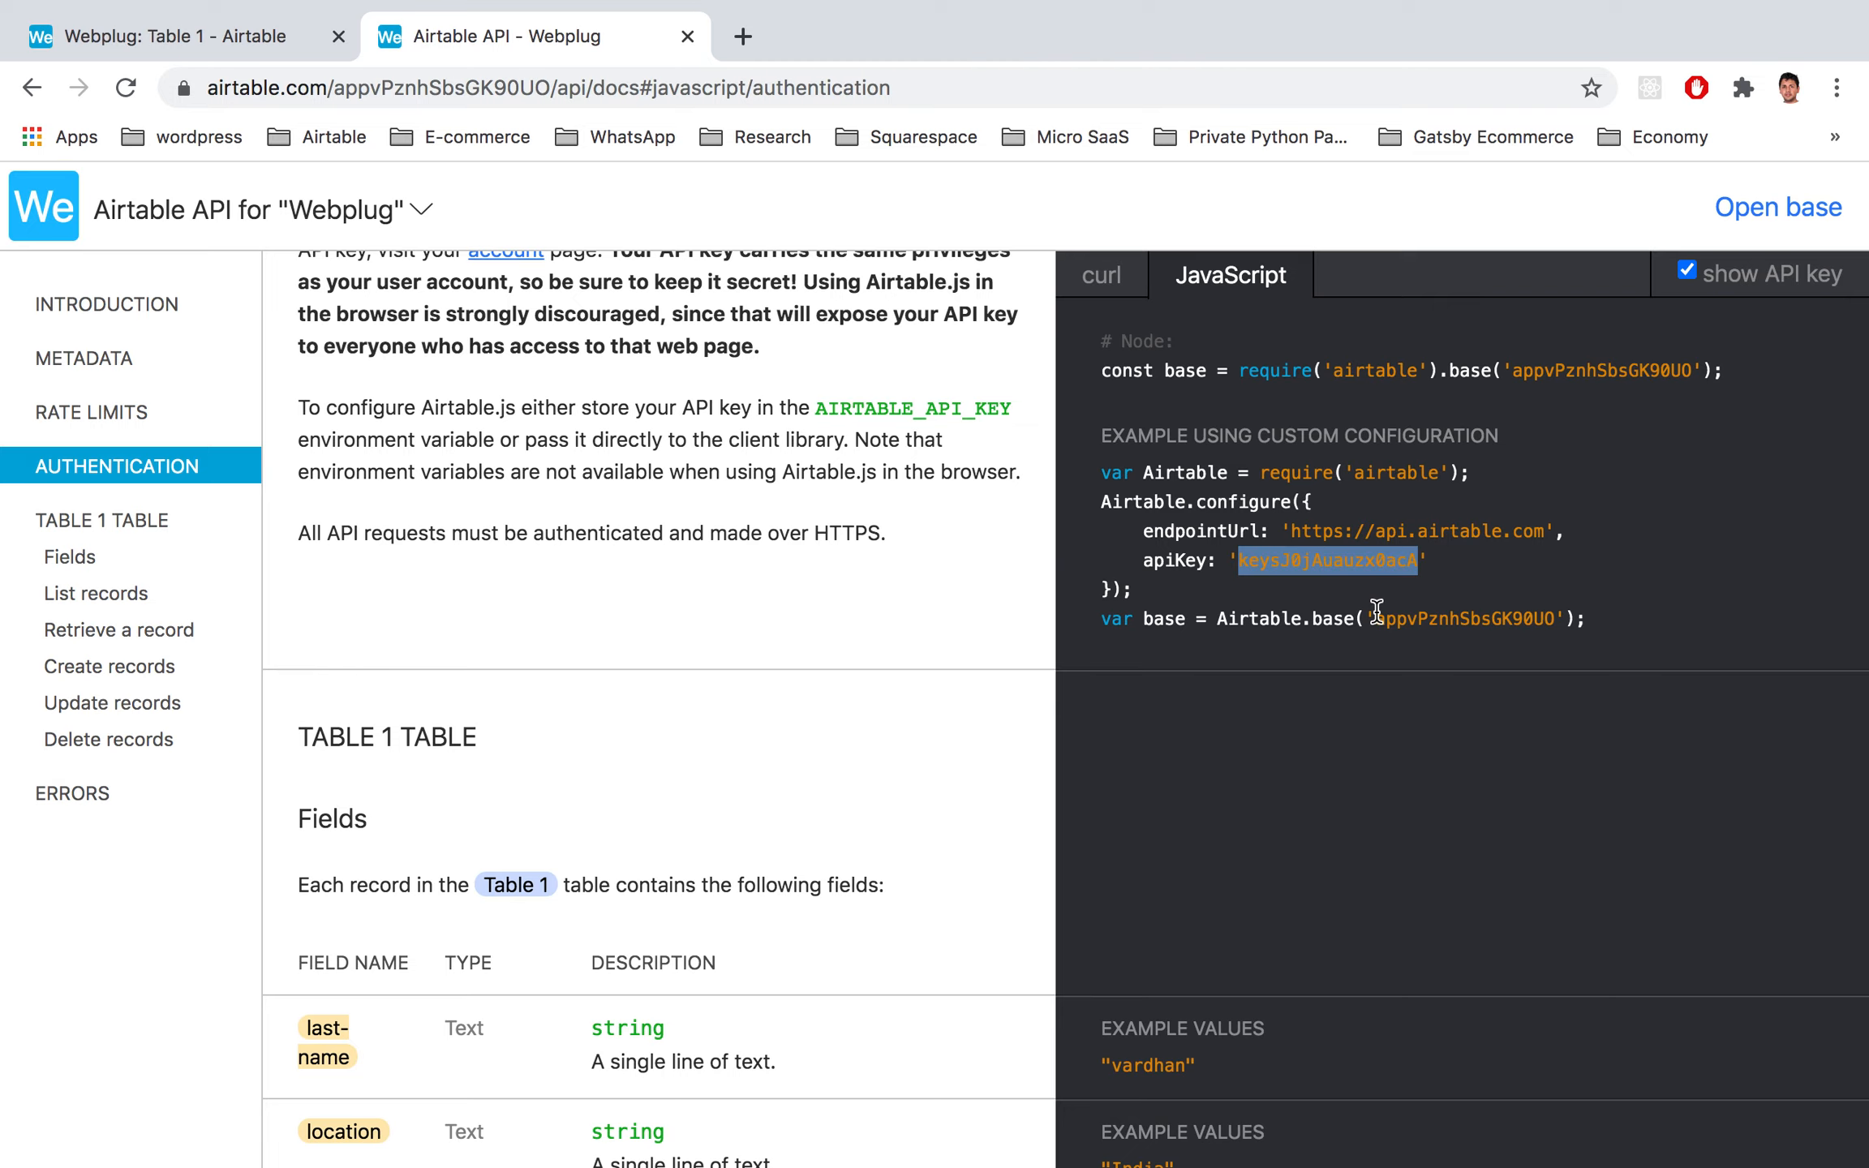
{"action": "key", "text": "ctrl+Left"}
Step: Paste the Airtable API key and the Webplug base ID into WebPlug's Sync Data form
{"action": "left_click", "coordinate": [1027, 665]}
{"action": "key", "text": "super+v"}
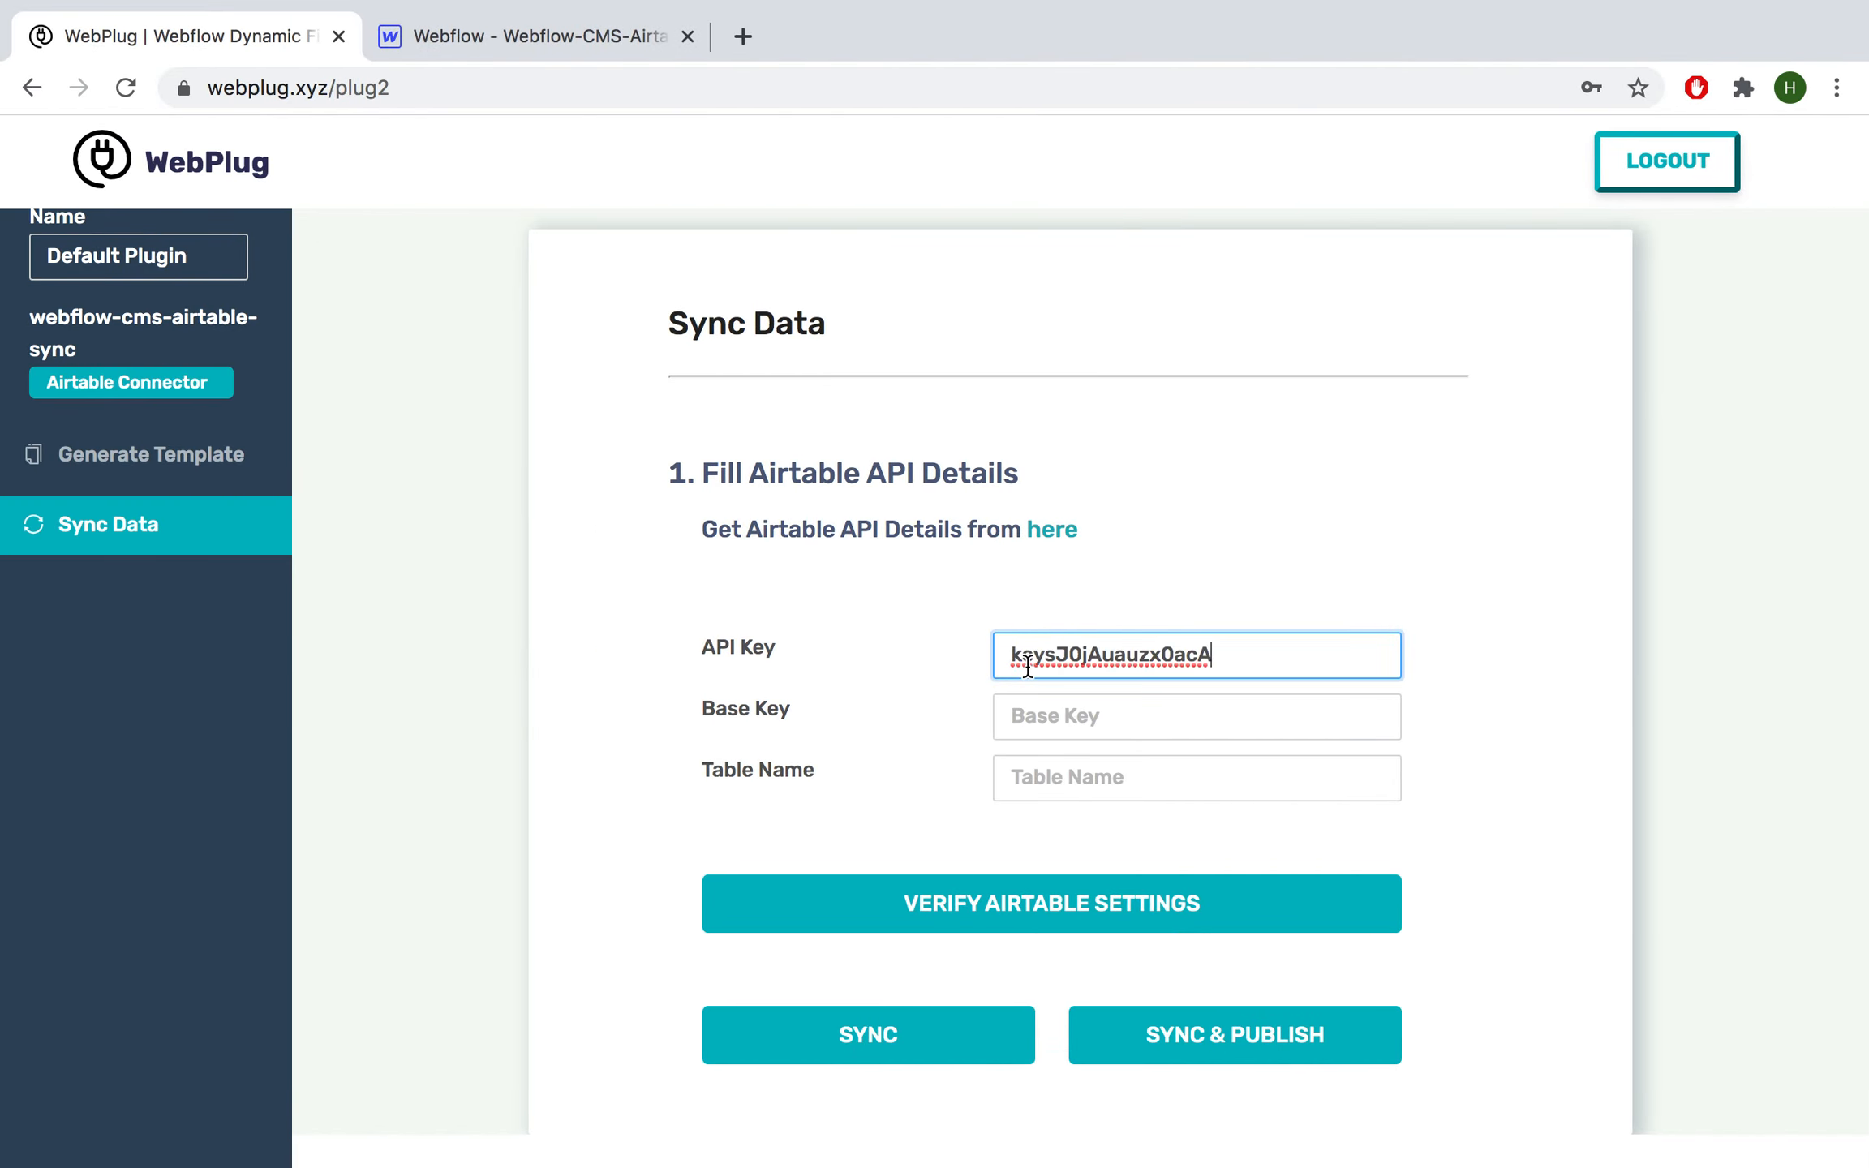
{"action": "key", "text": "ctrl+Right"}
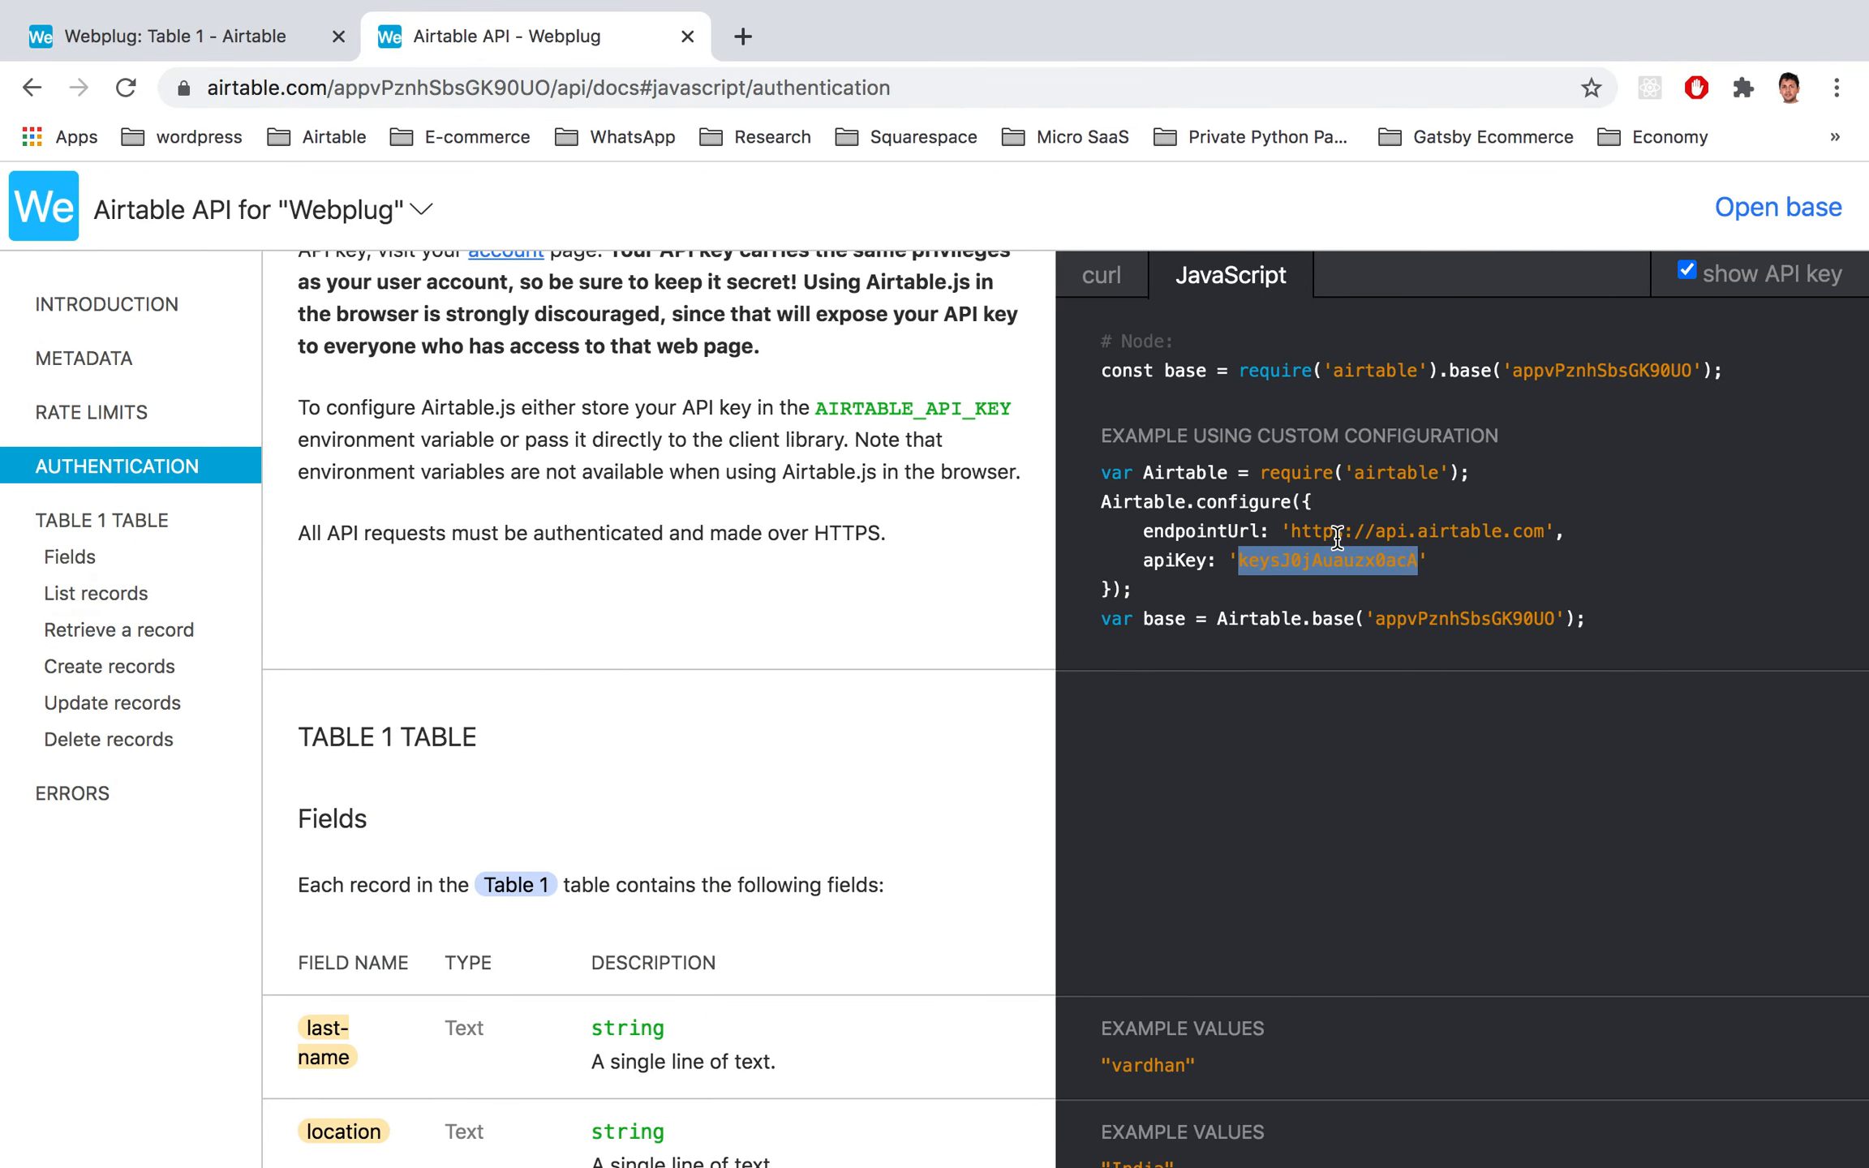
{"action": "double_click", "coordinate": [1428, 619]}
{"action": "key", "text": "super+c"}
{"action": "key", "text": "ctrl+Left"}
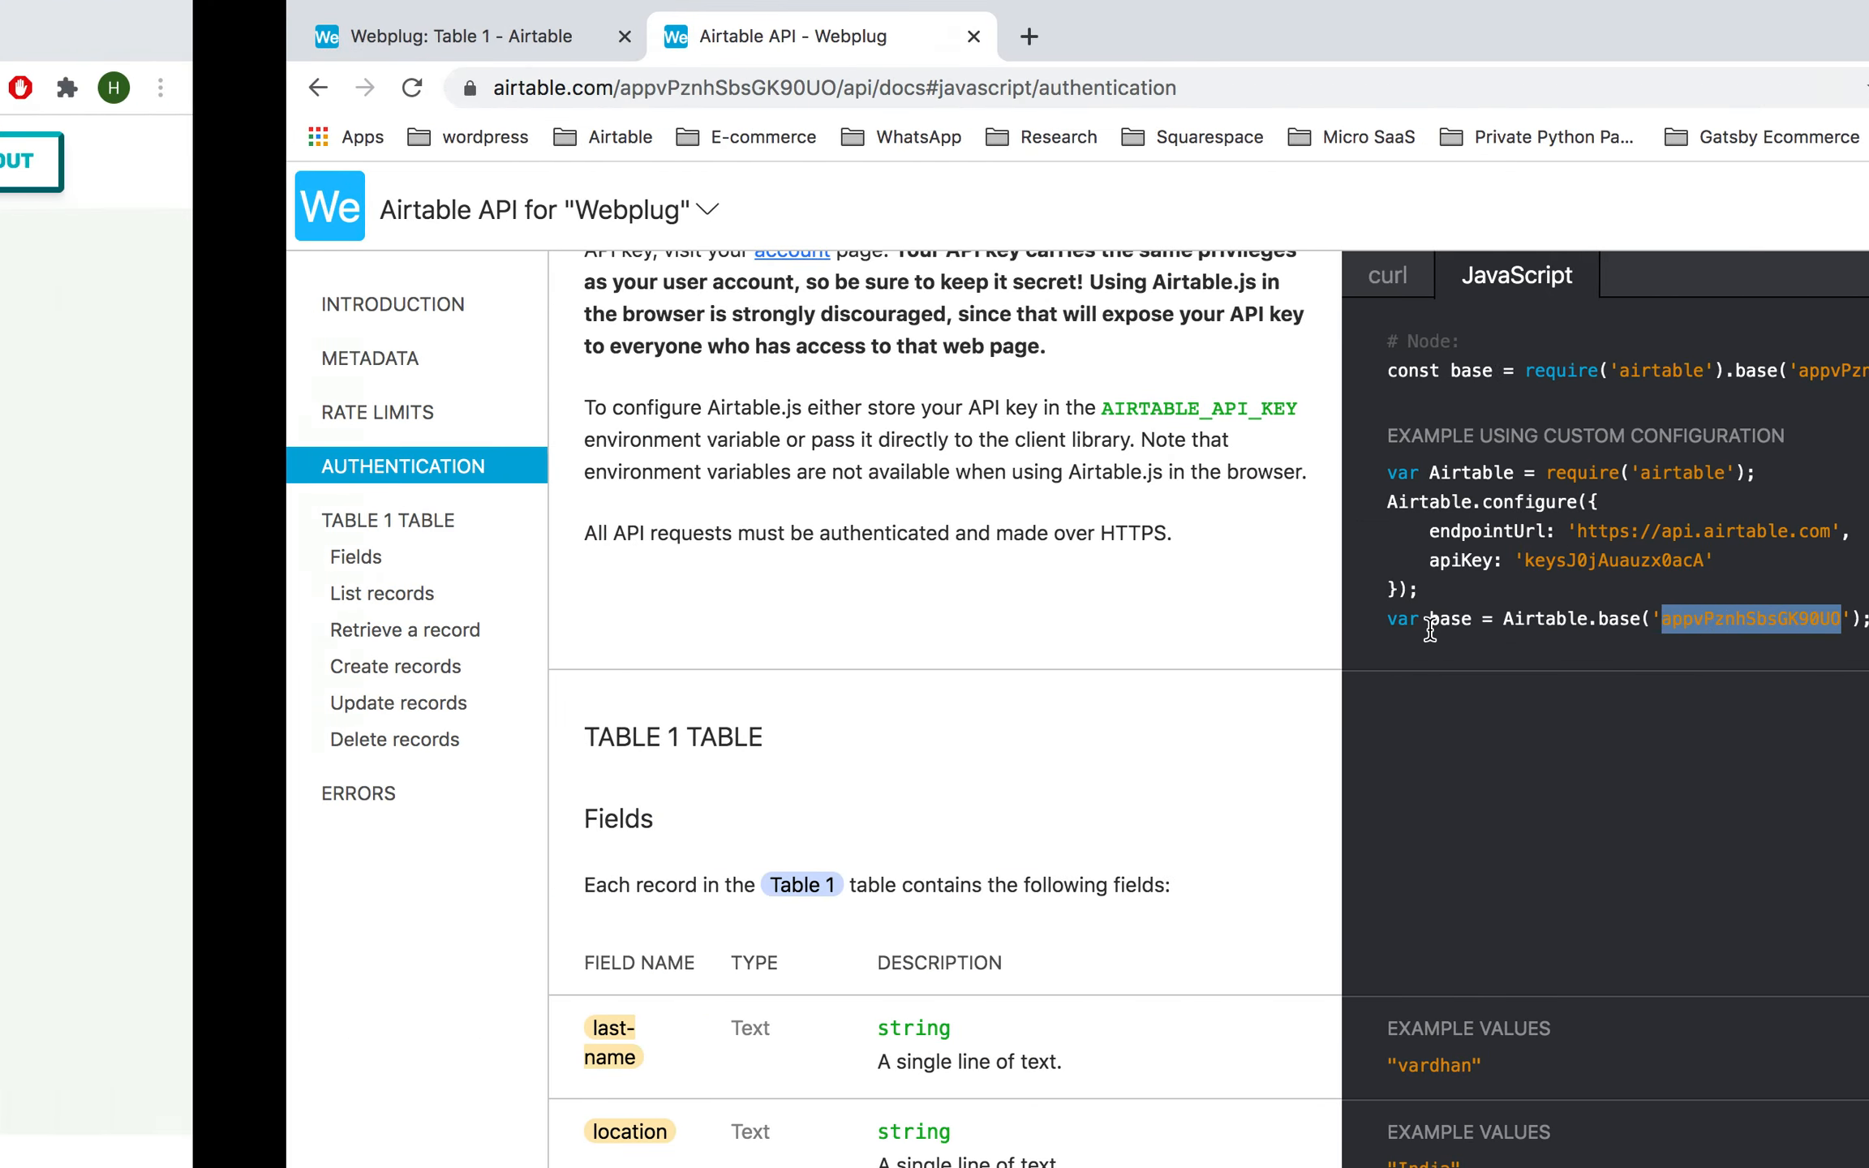
{"action": "left_click", "coordinate": [1056, 713]}
{"action": "key", "text": "super+v"}
Step: Copy the table name Table 1 from the API docs into the table name field
{"action": "key", "text": "ctrl+Right"}
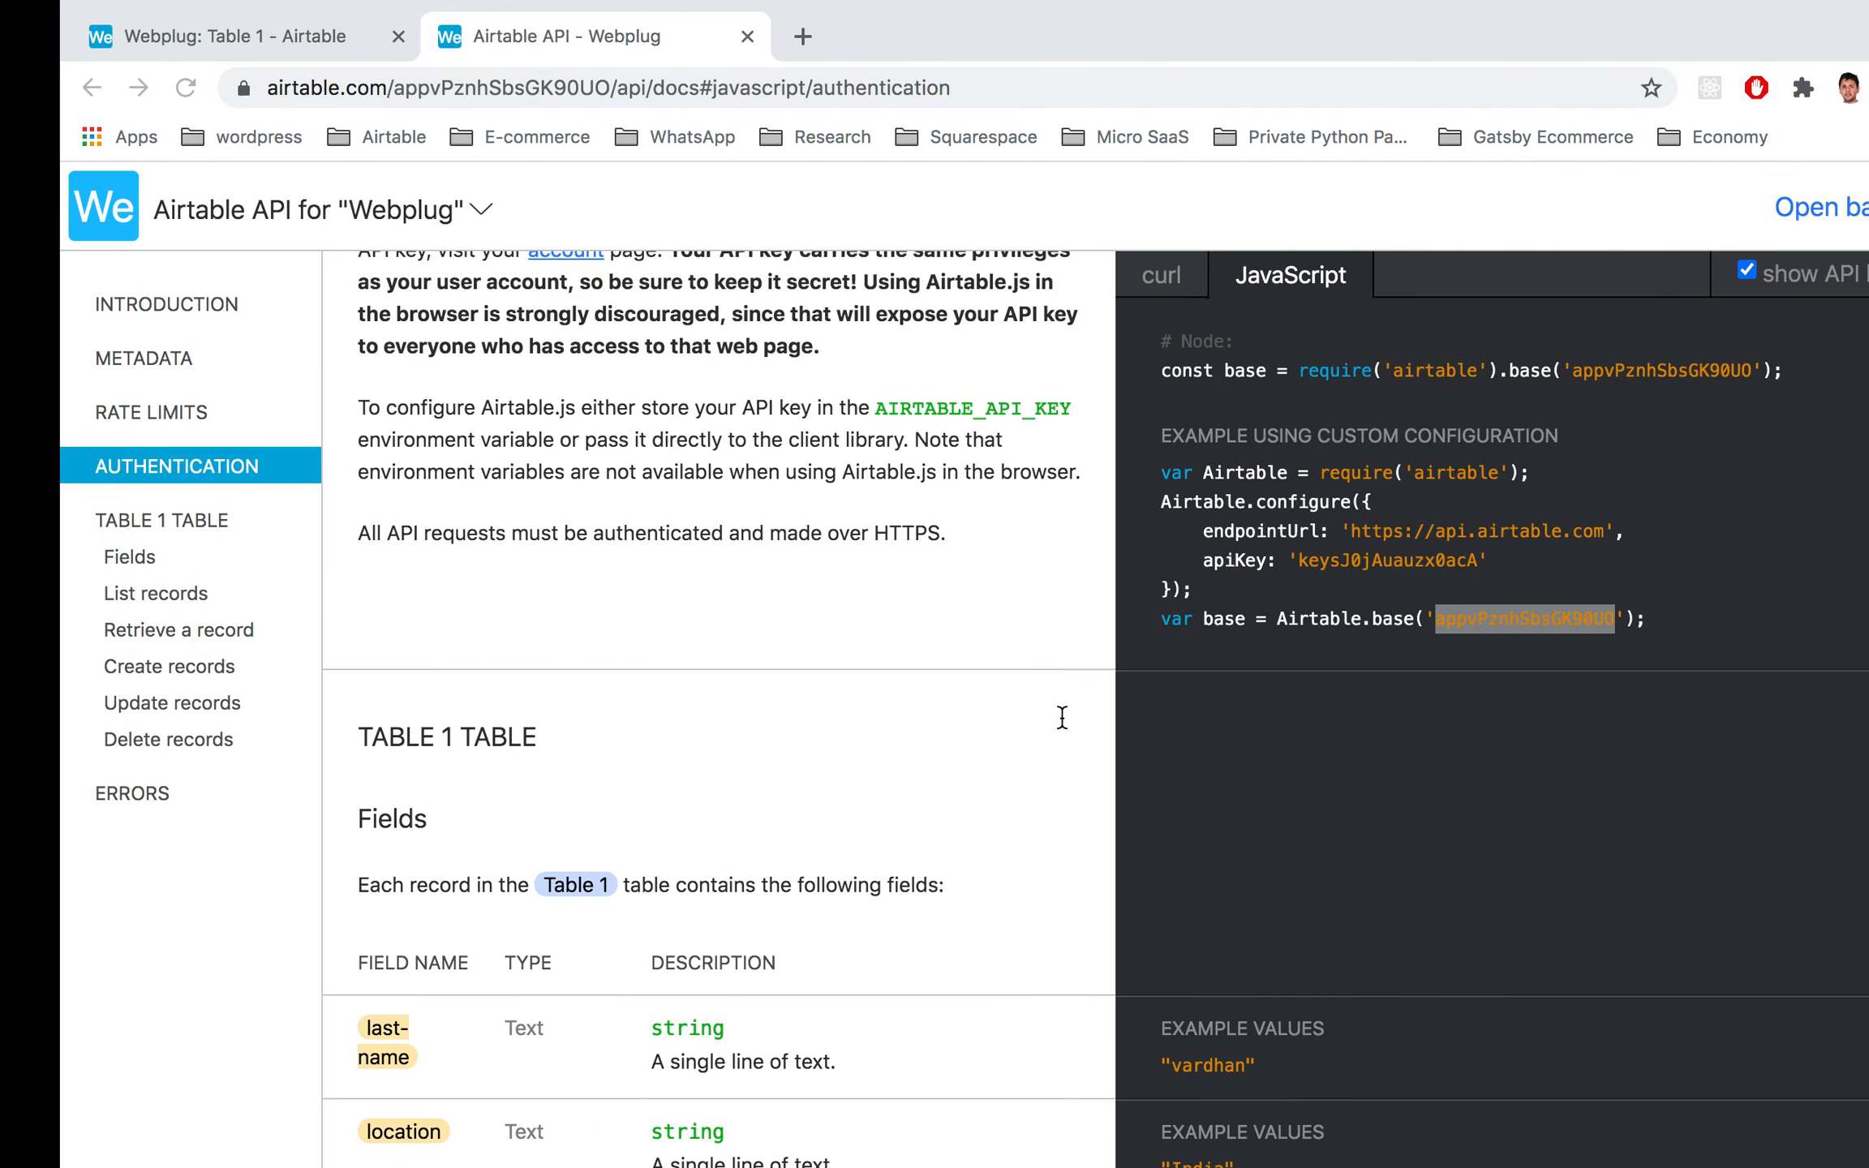
{"action": "left_click", "coordinate": [106, 523]}
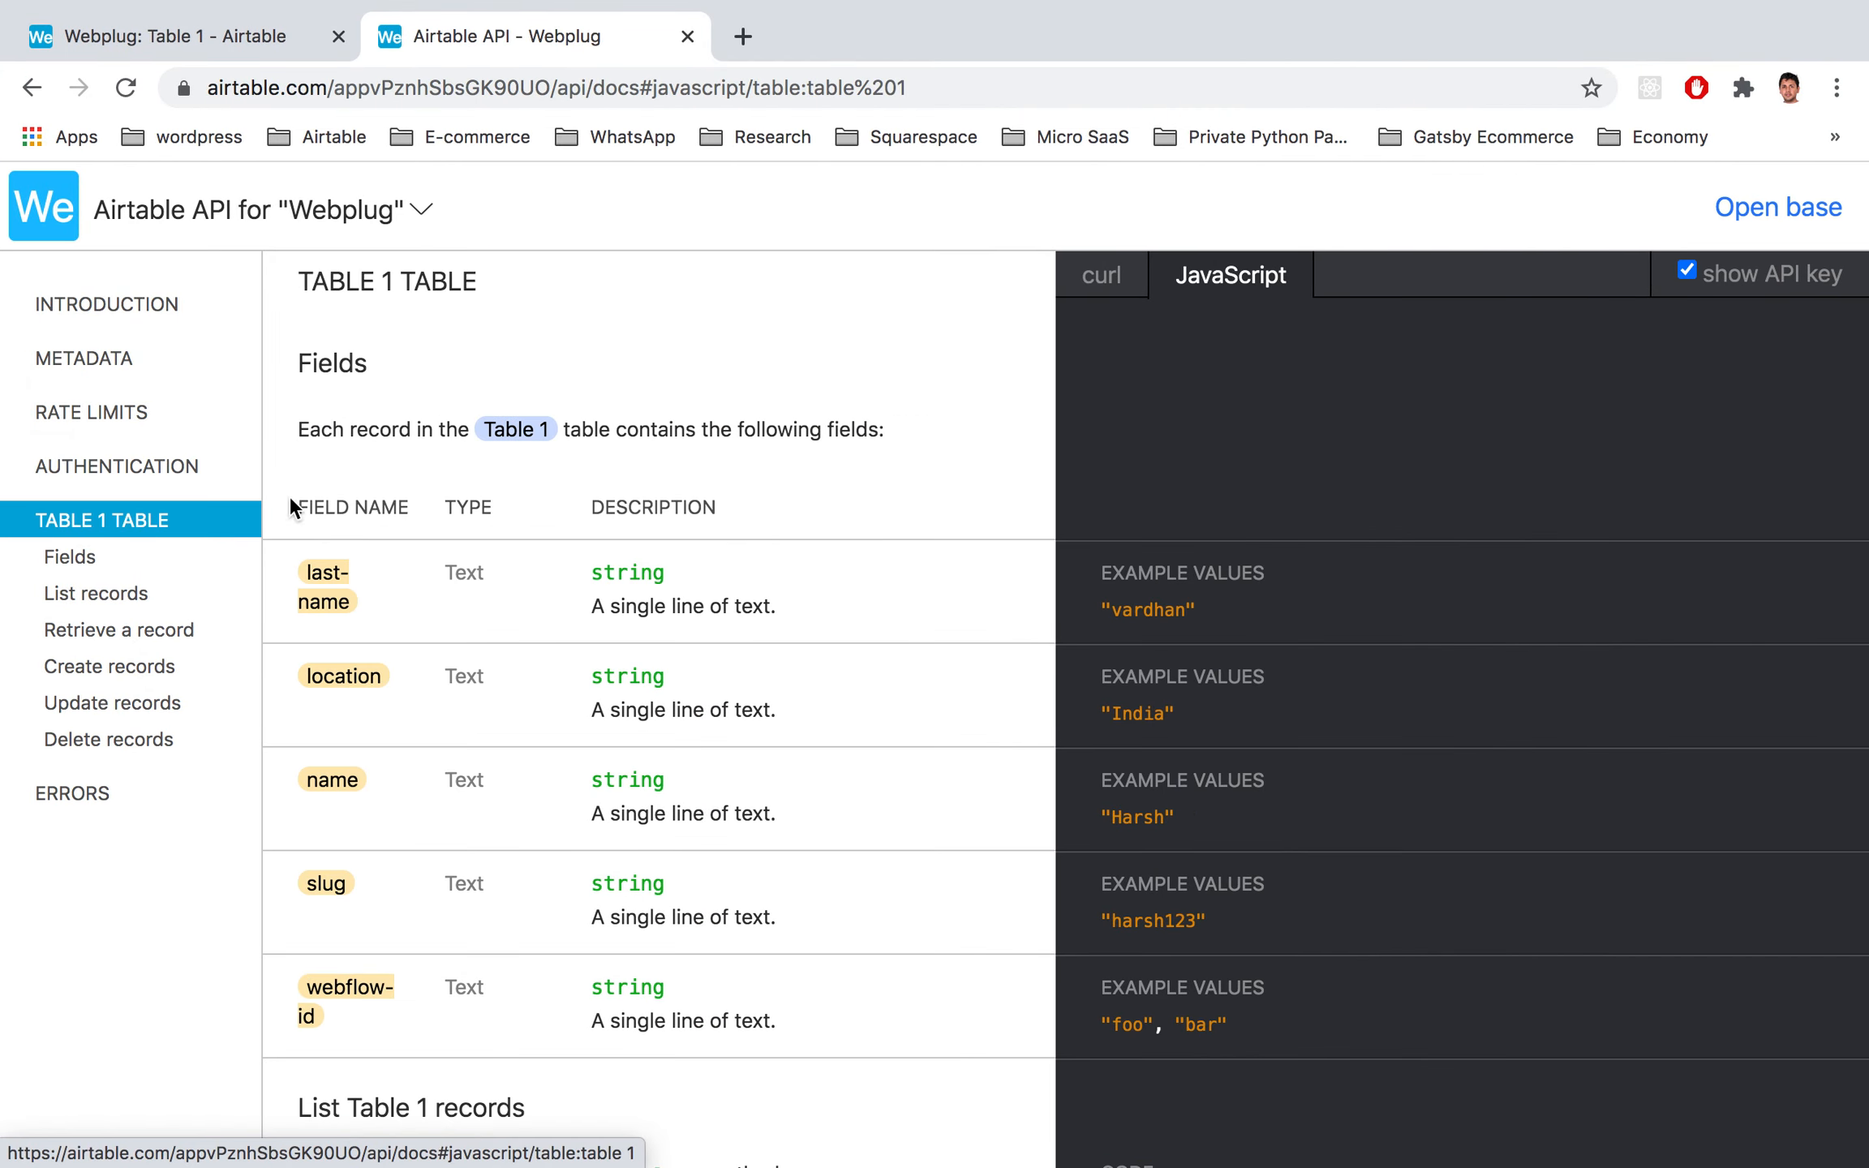
{"action": "left_click_drag", "start_coordinate": [485, 429], "coordinate": [567, 430]}
{"action": "key", "text": "super+c"}
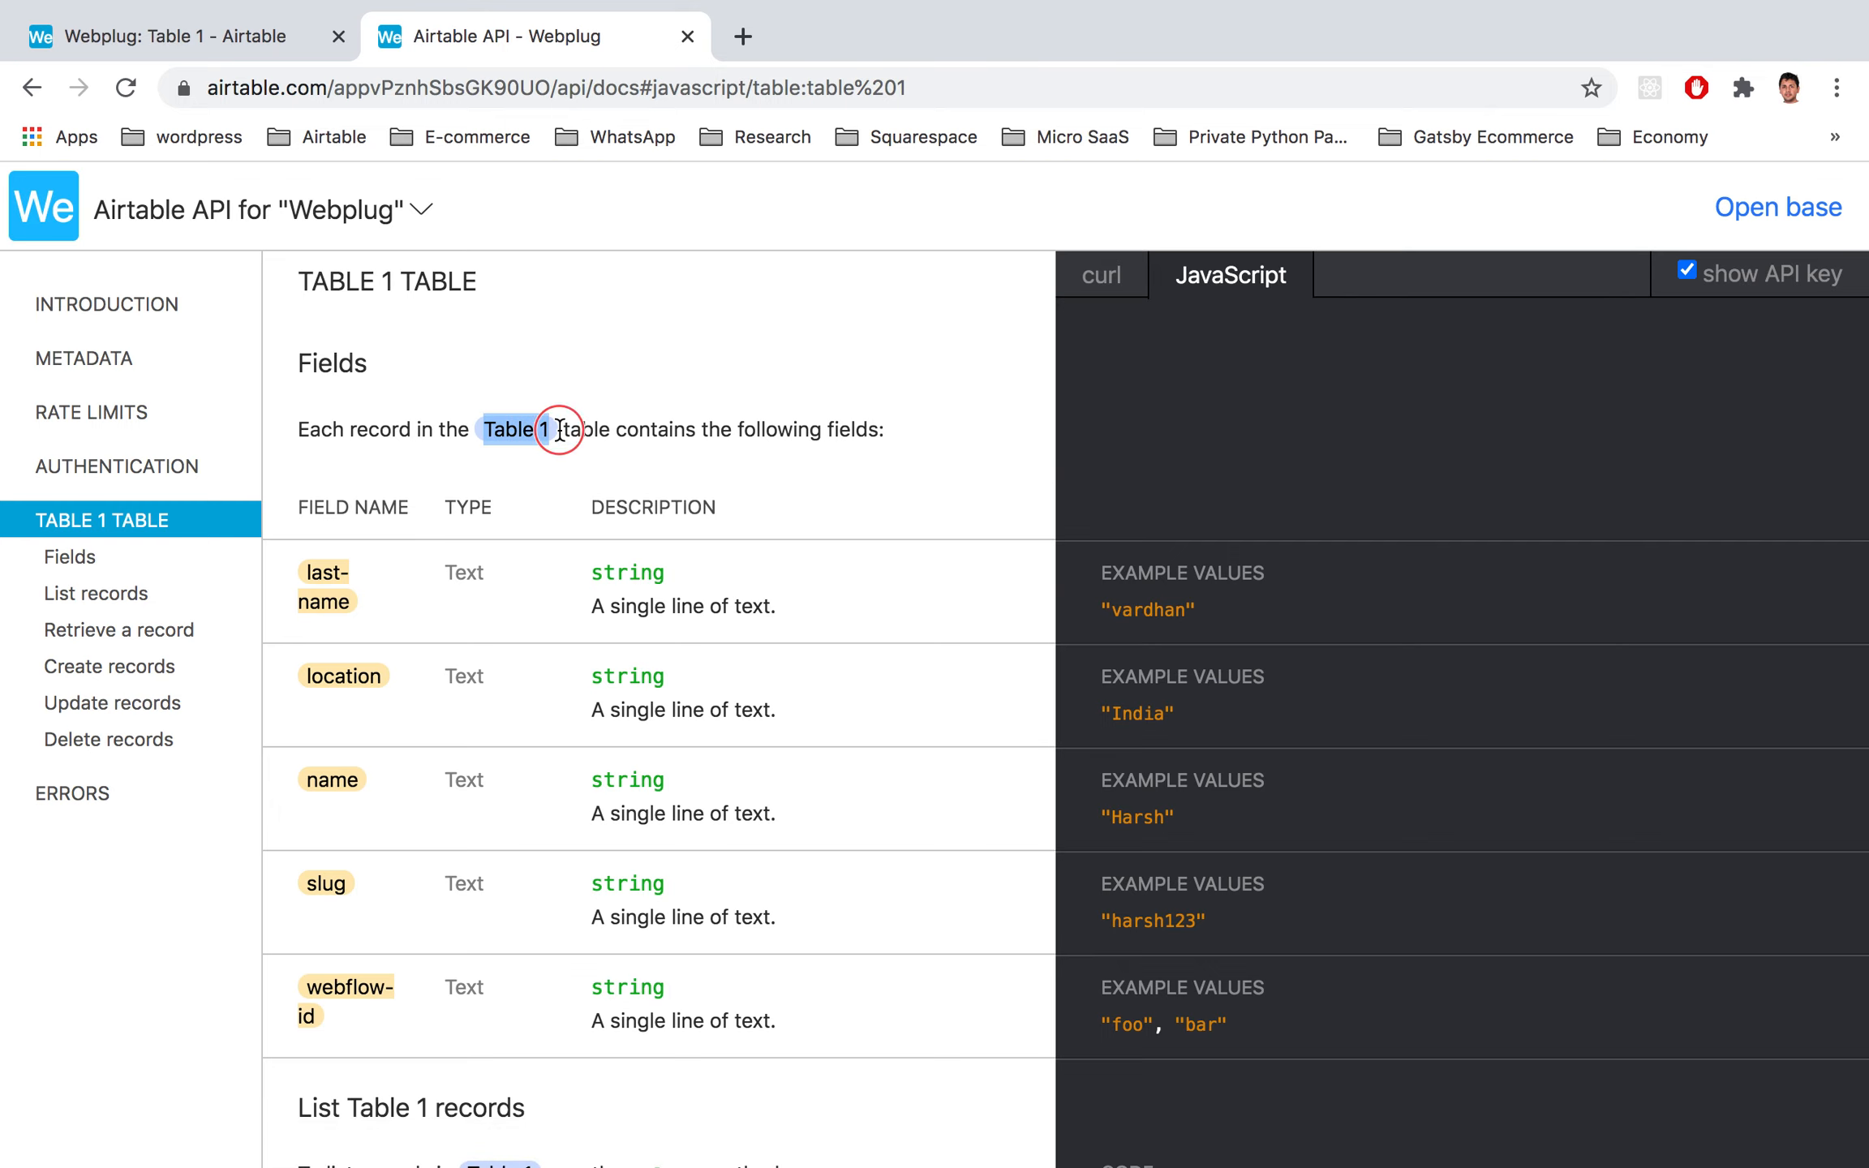
{"action": "key", "text": "ctrl+Left"}
{"action": "left_click", "coordinate": [1107, 779]}
{"action": "key", "text": "super+v"}
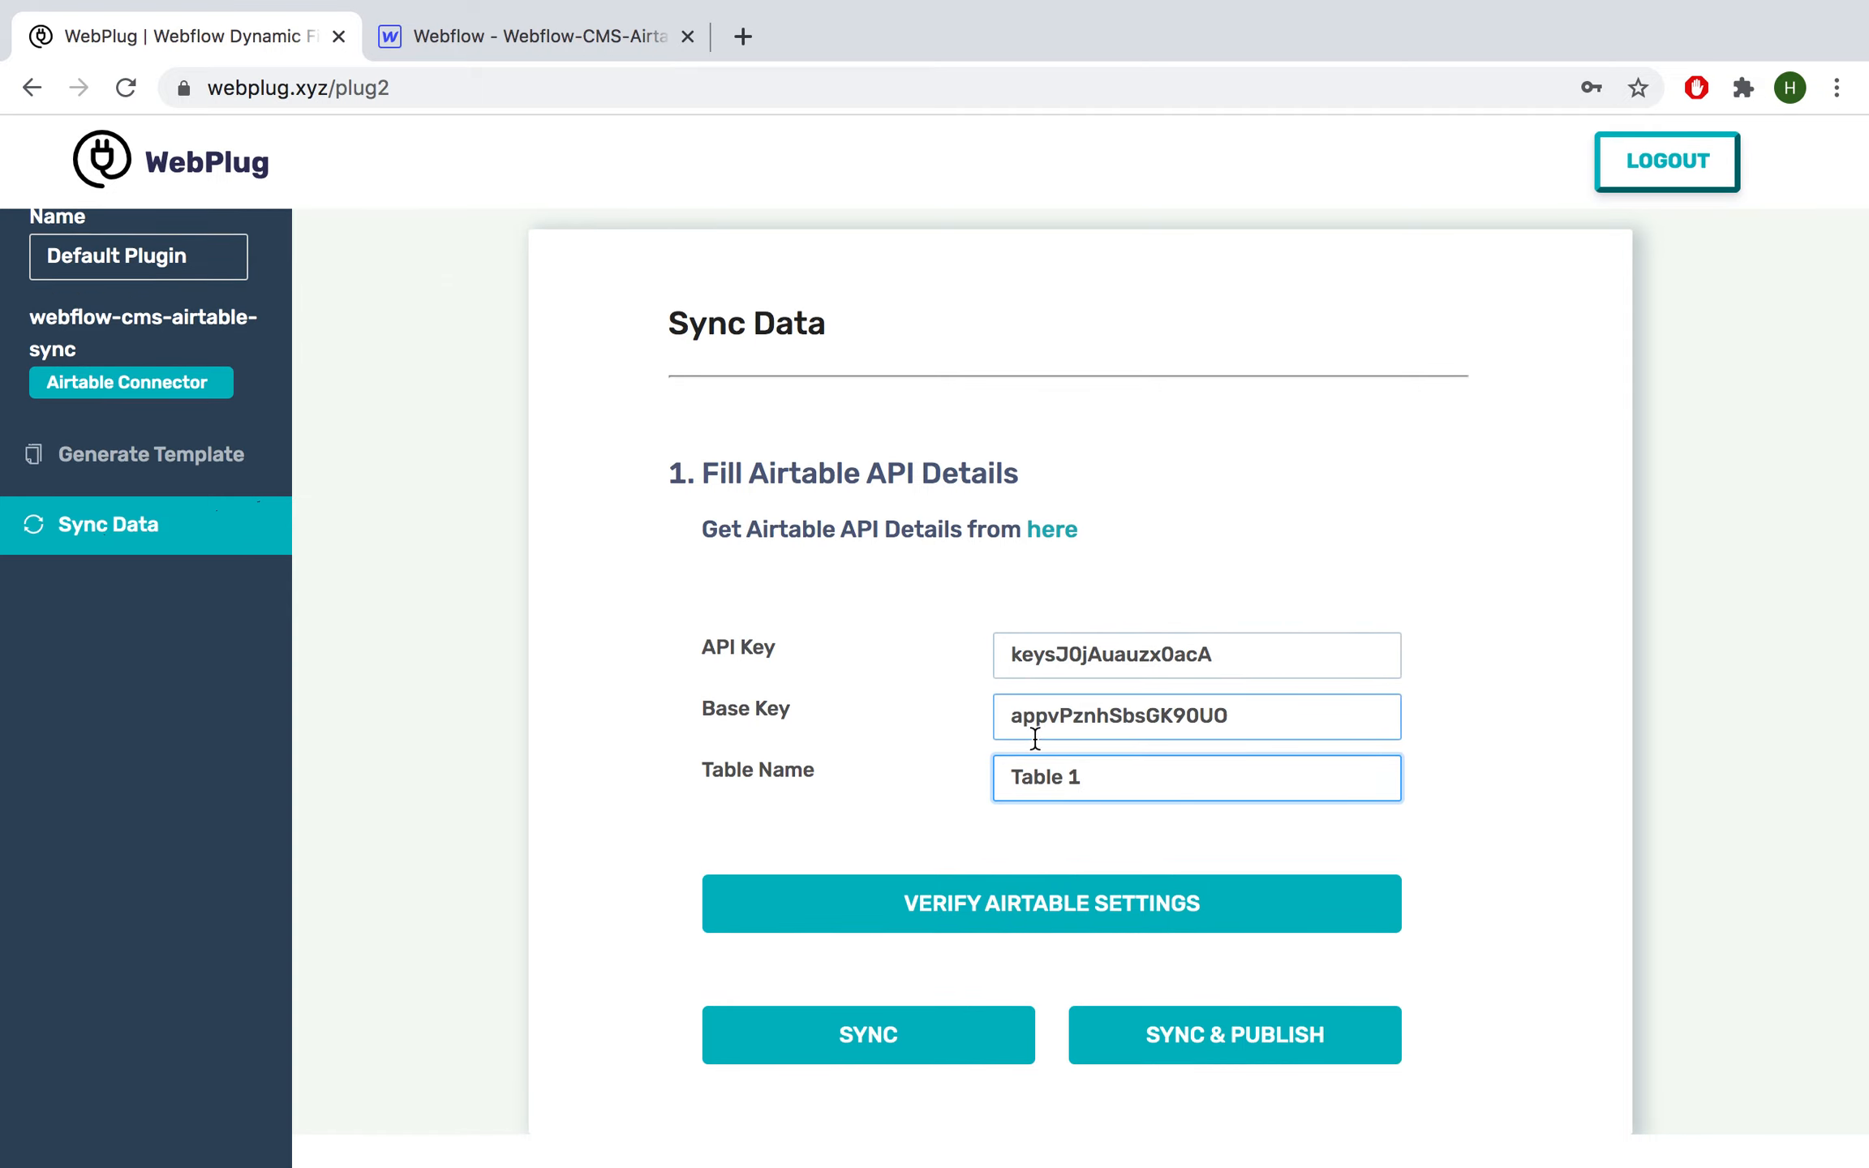
Step: Verify the Airtable settings and sync the rows into the Webflow CMS
{"action": "left_click", "coordinate": [998, 923]}
{"action": "left_click", "coordinate": [998, 924]}
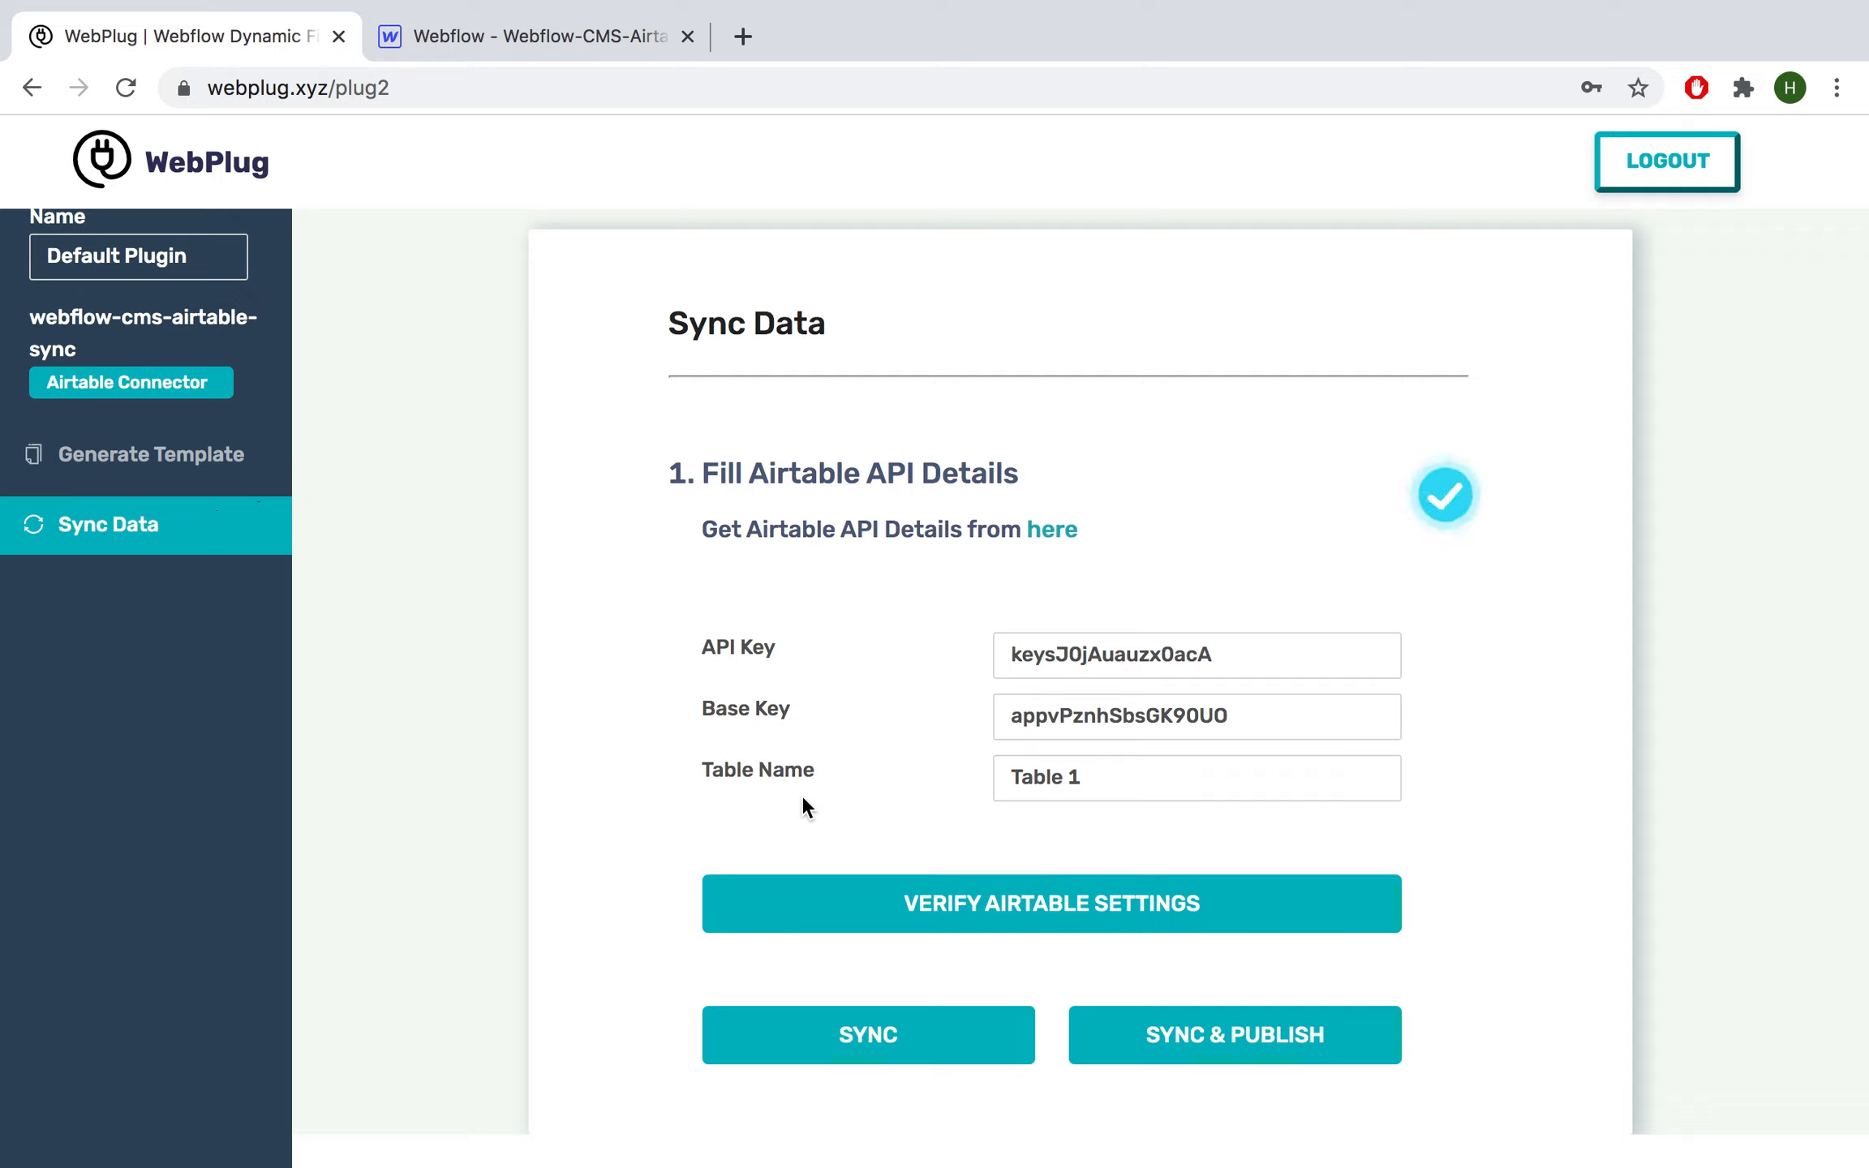
{"action": "left_click", "coordinate": [869, 1050]}
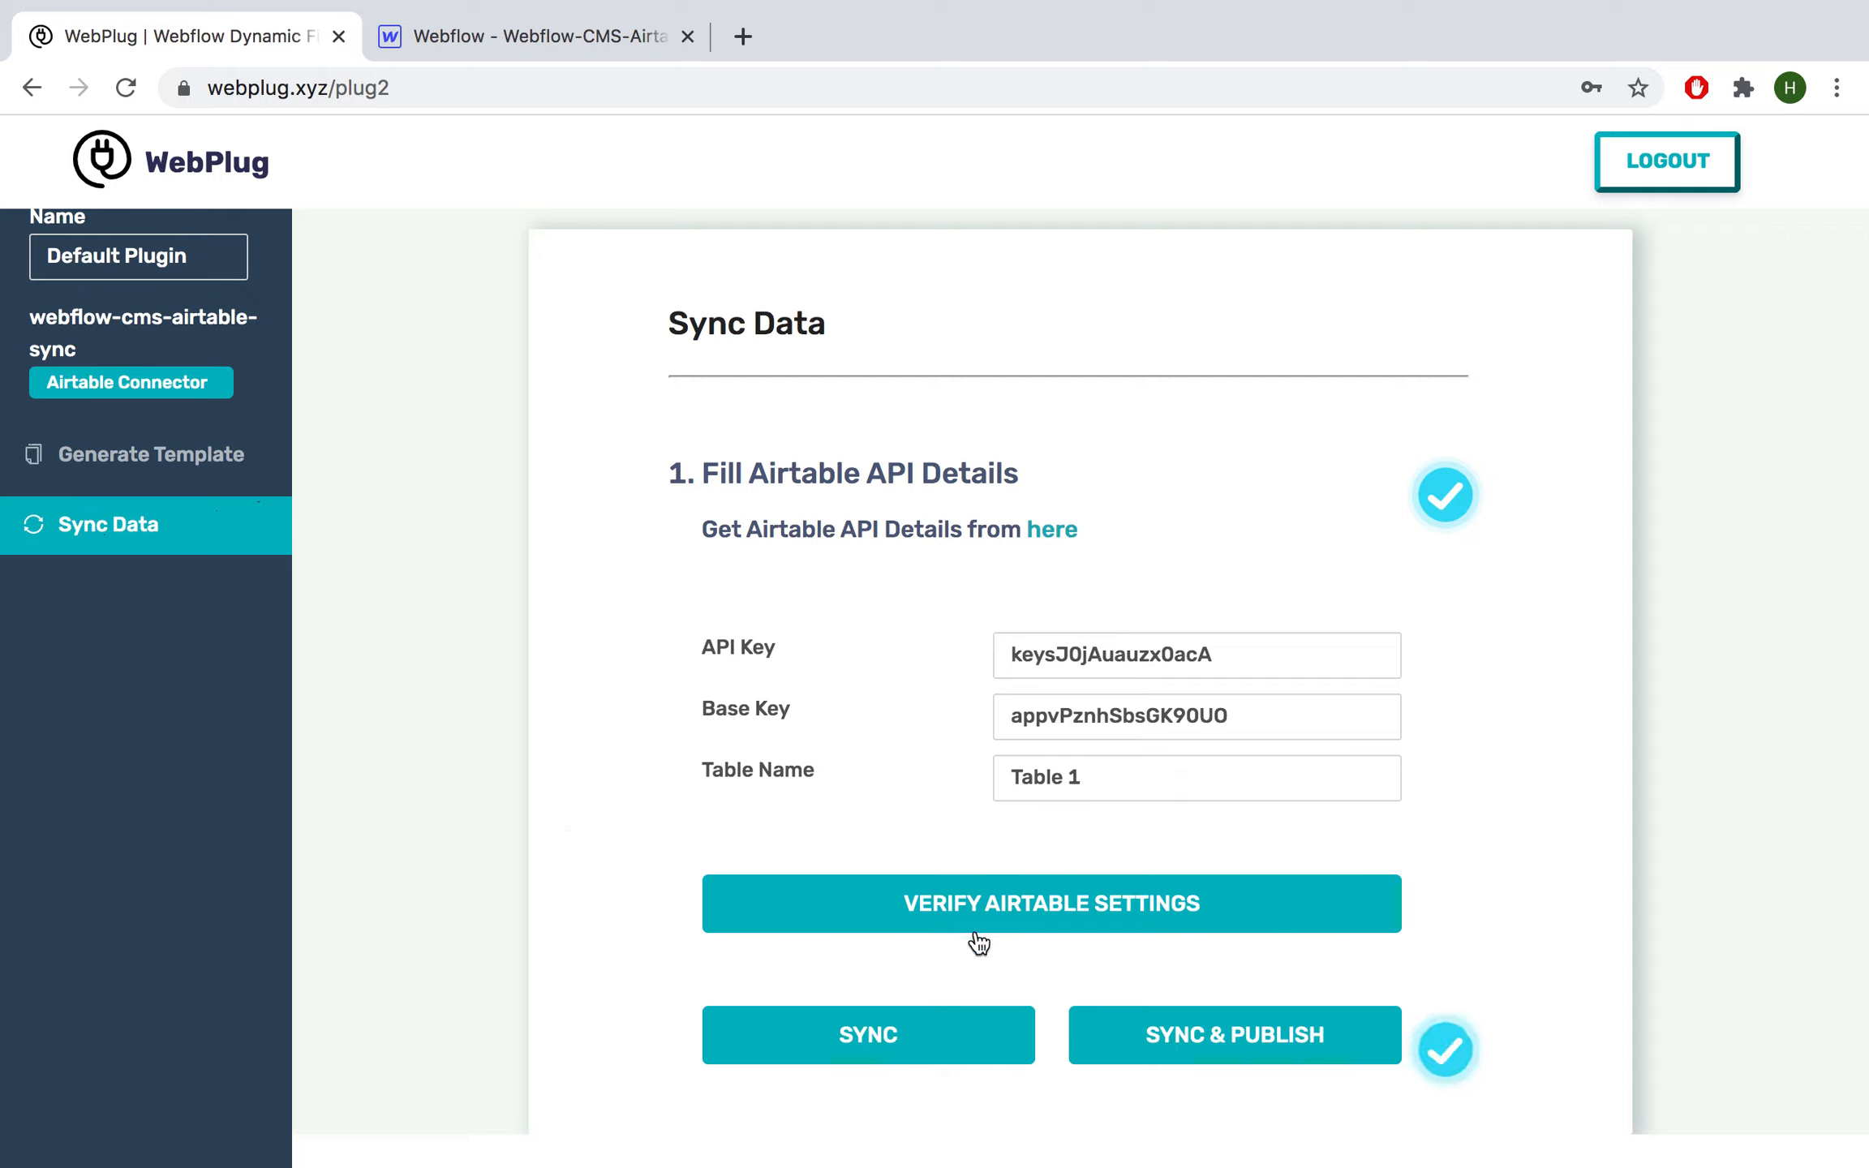
{"action": "left_click", "coordinate": [420, 35]}
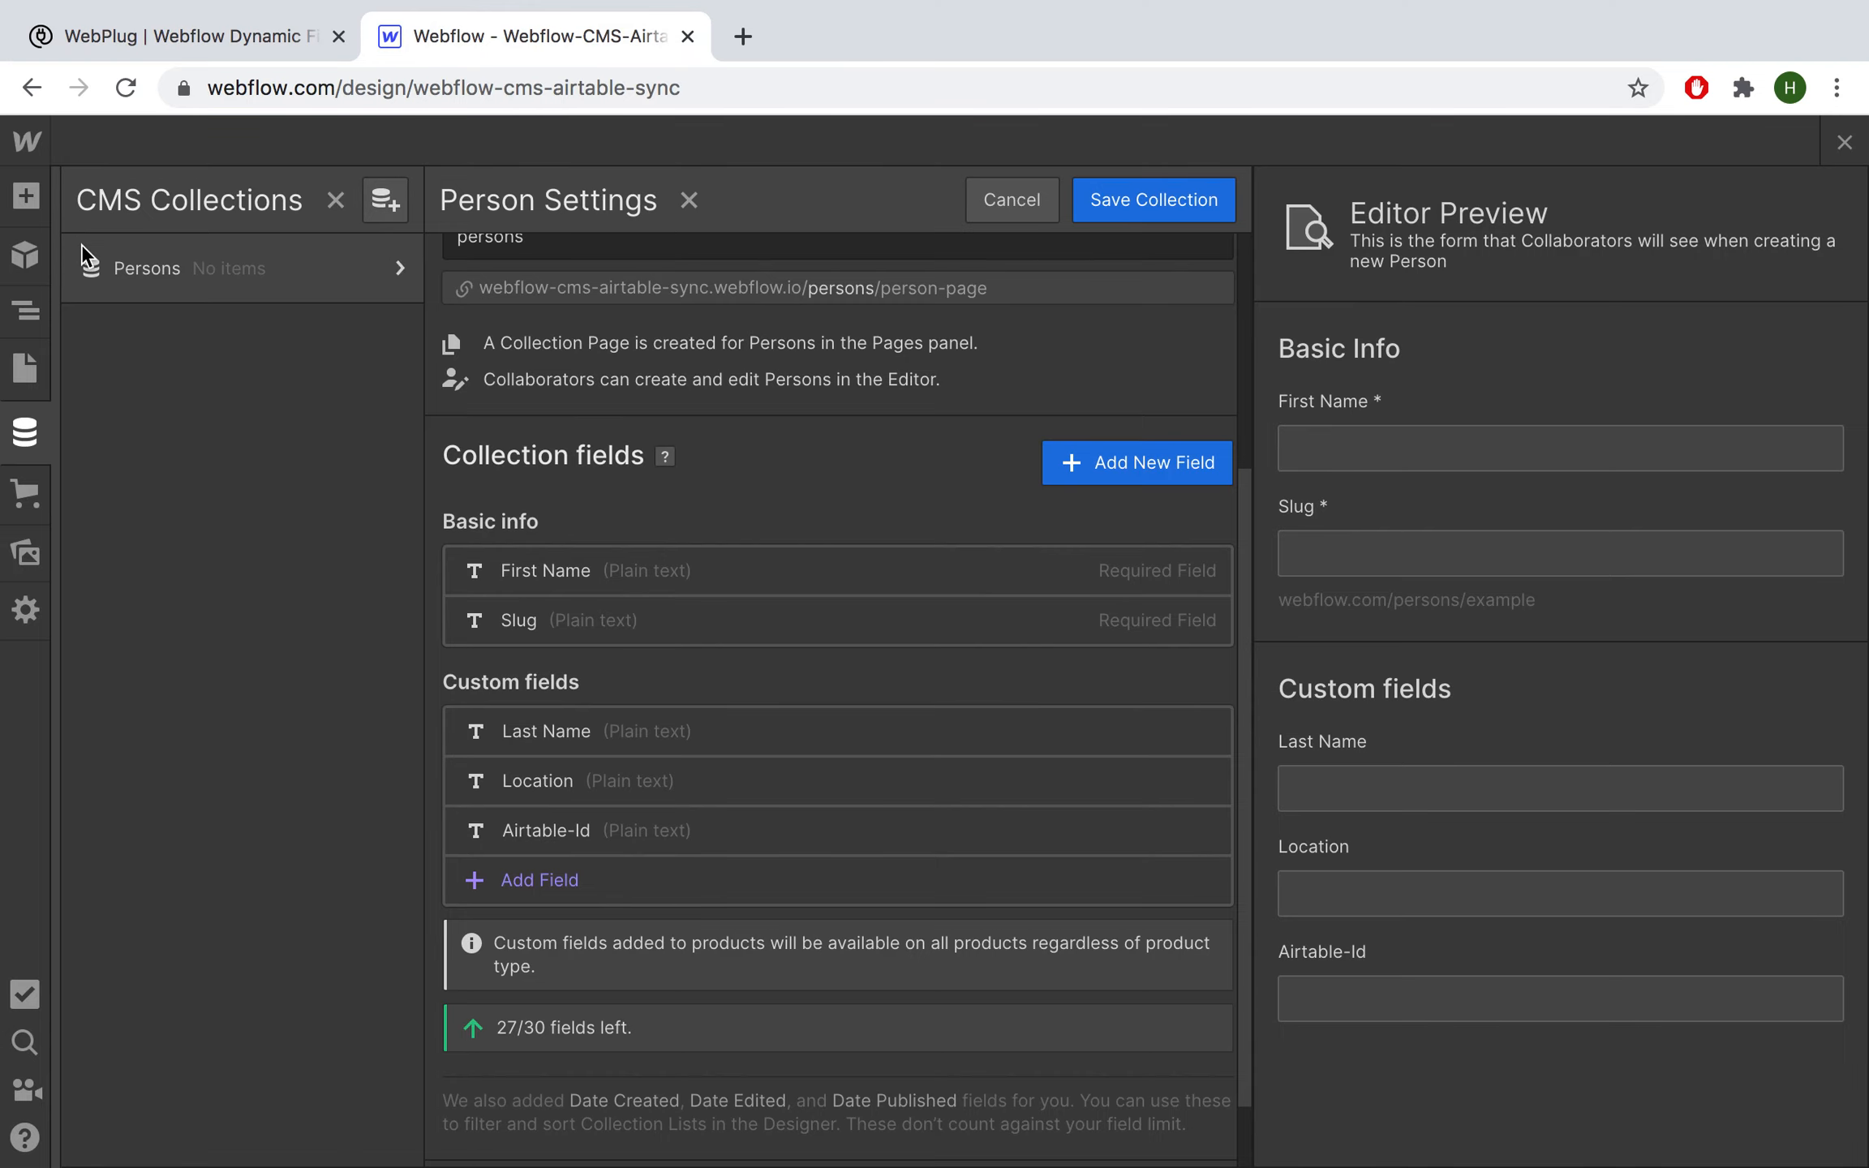
Step: Reload the Webflow designer and view the synced items in the Persons collection
{"action": "left_click", "coordinate": [171, 275]}
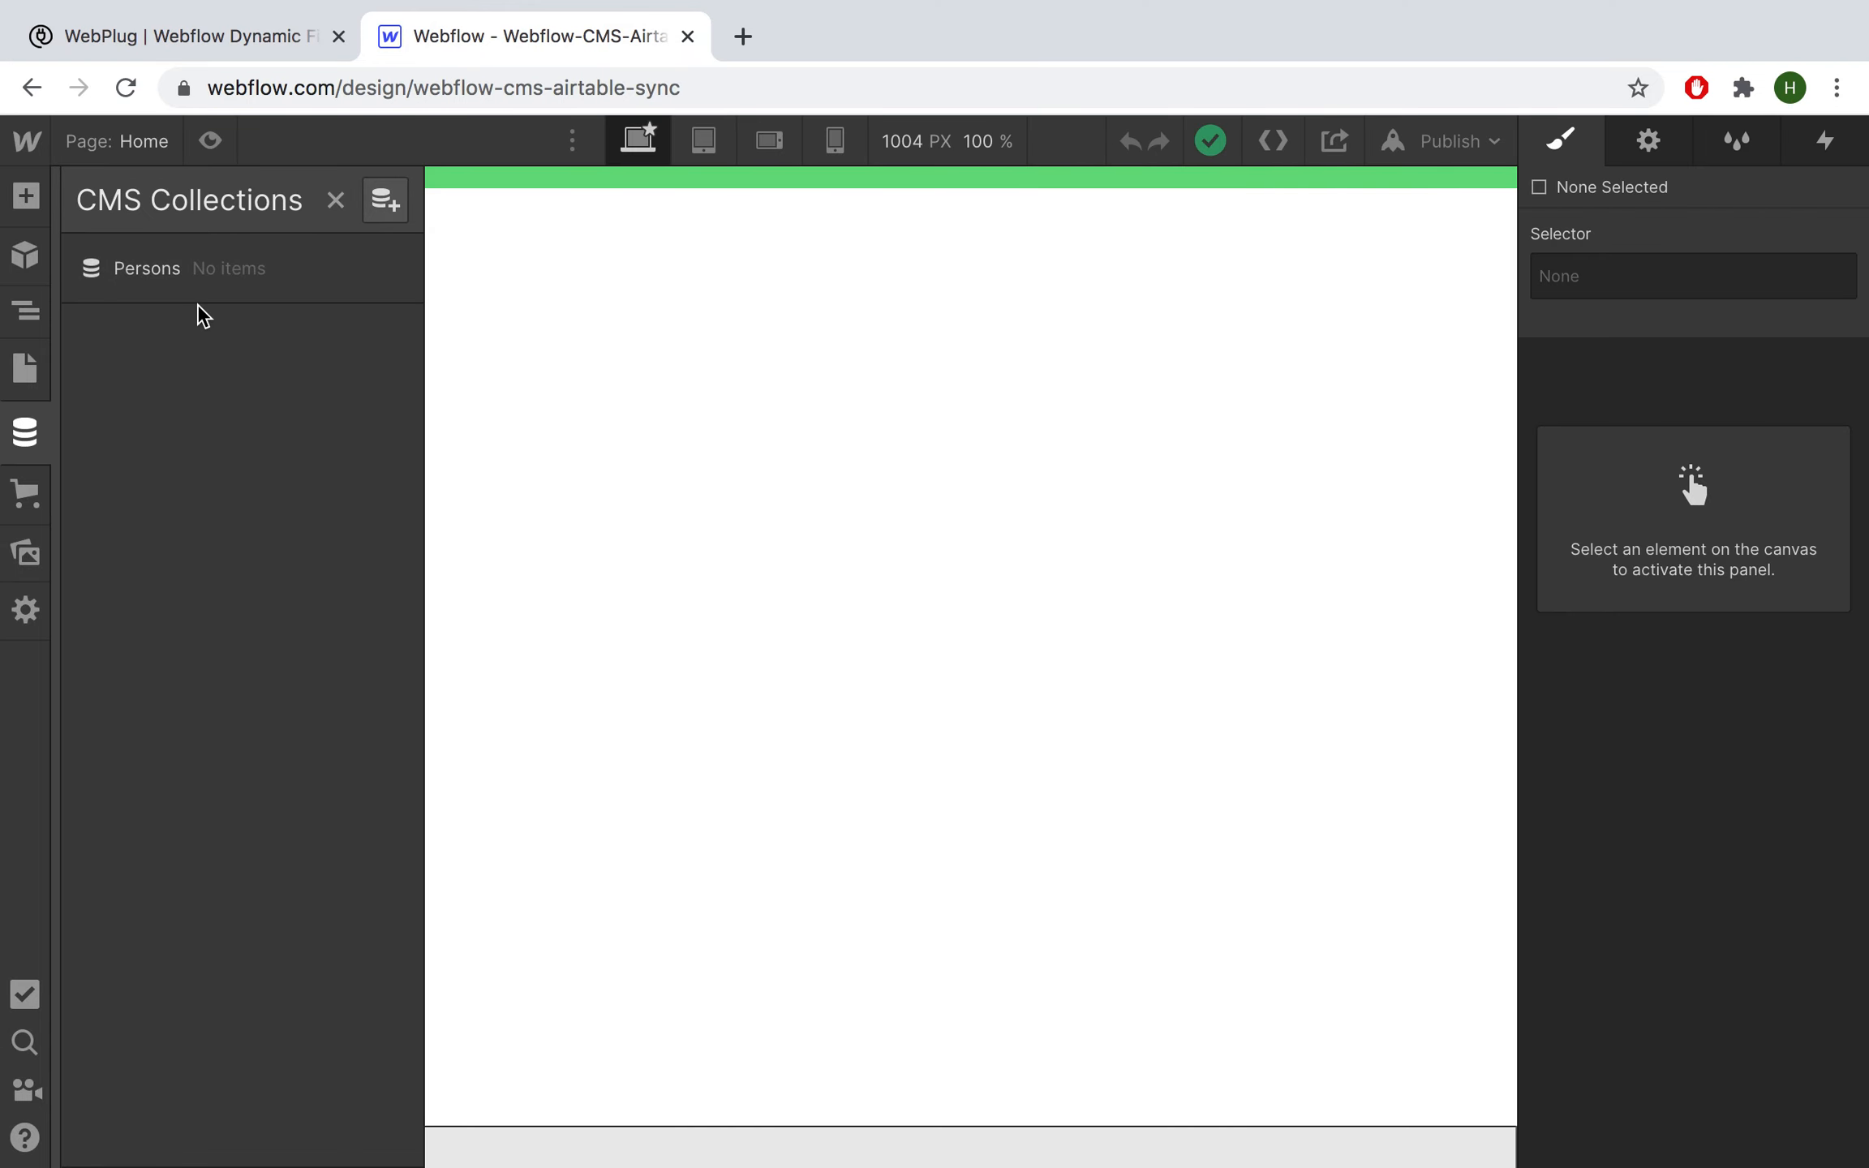
{"action": "left_click", "coordinate": [127, 90]}
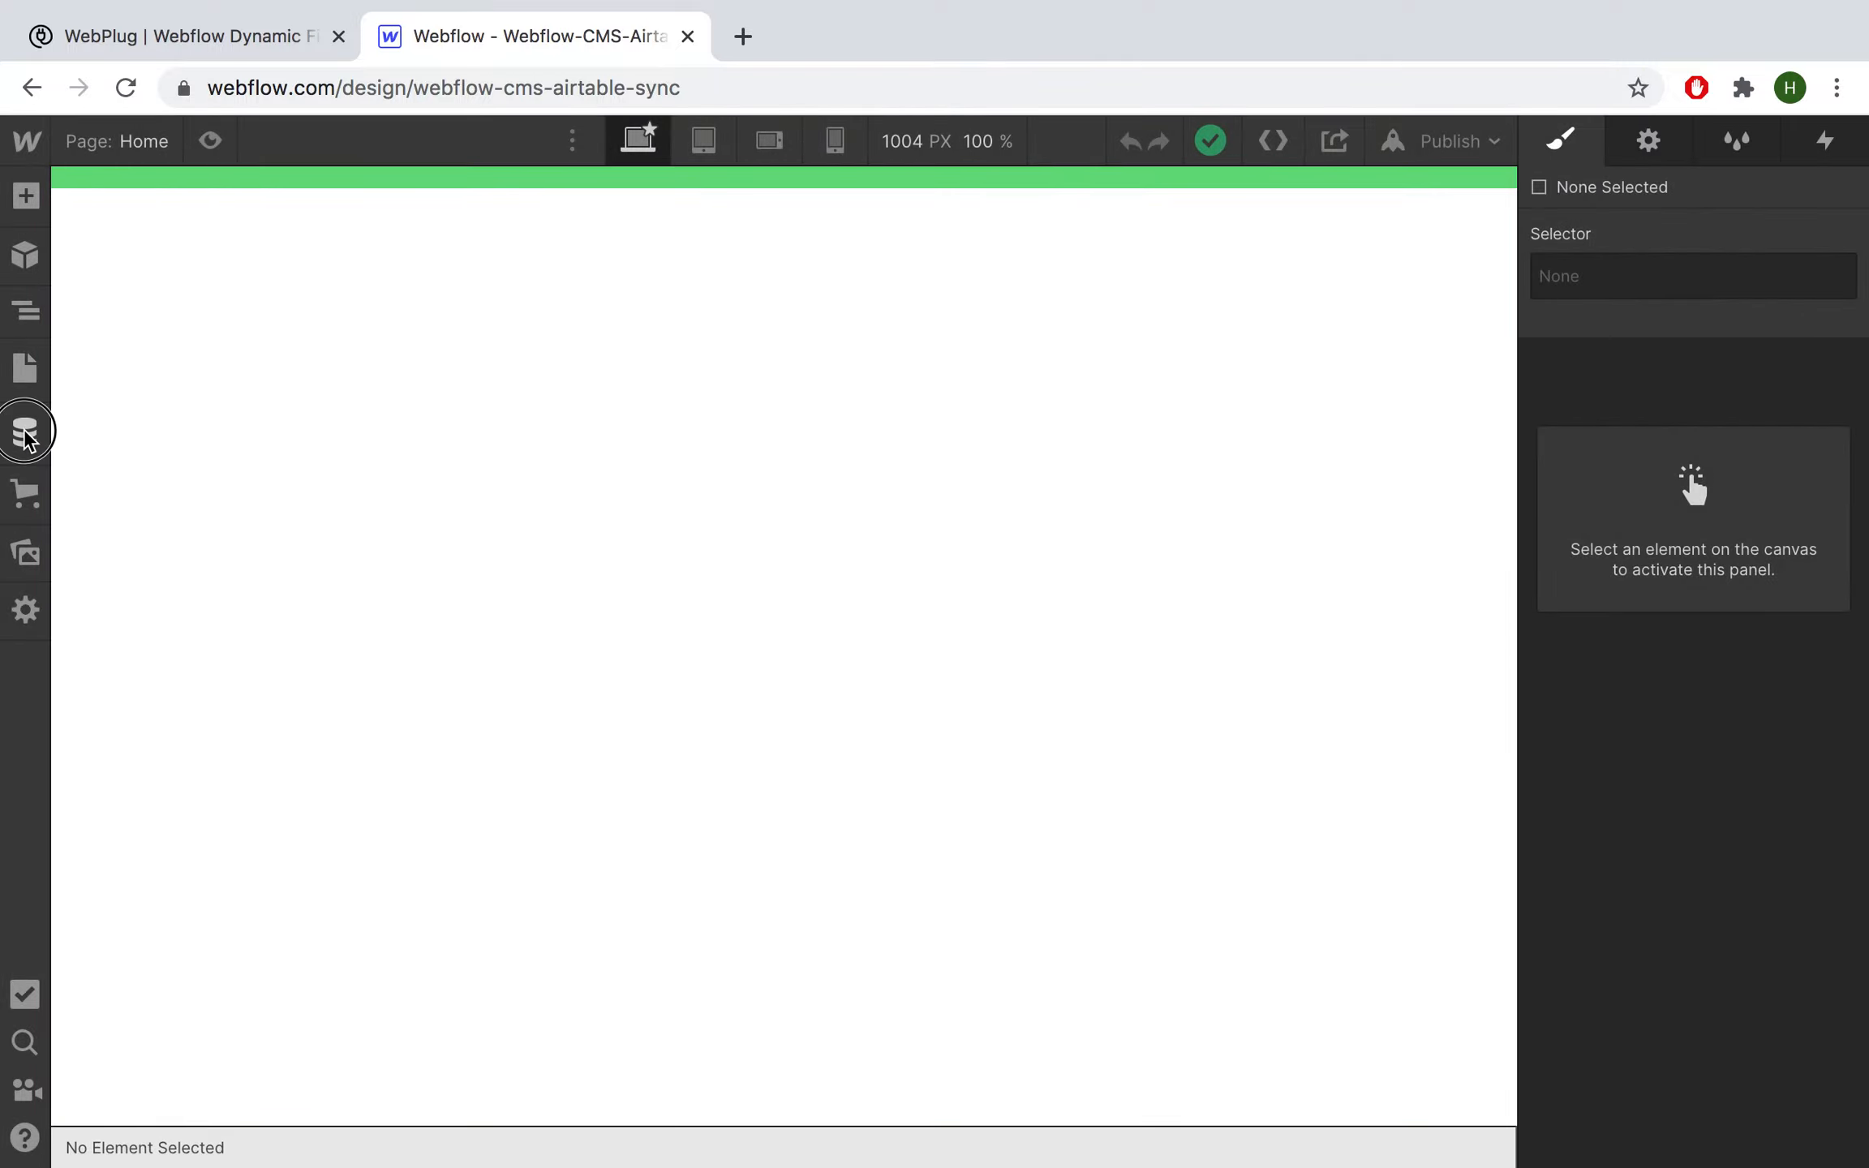
{"action": "left_click", "coordinate": [32, 430]}
{"action": "left_click", "coordinate": [181, 275]}
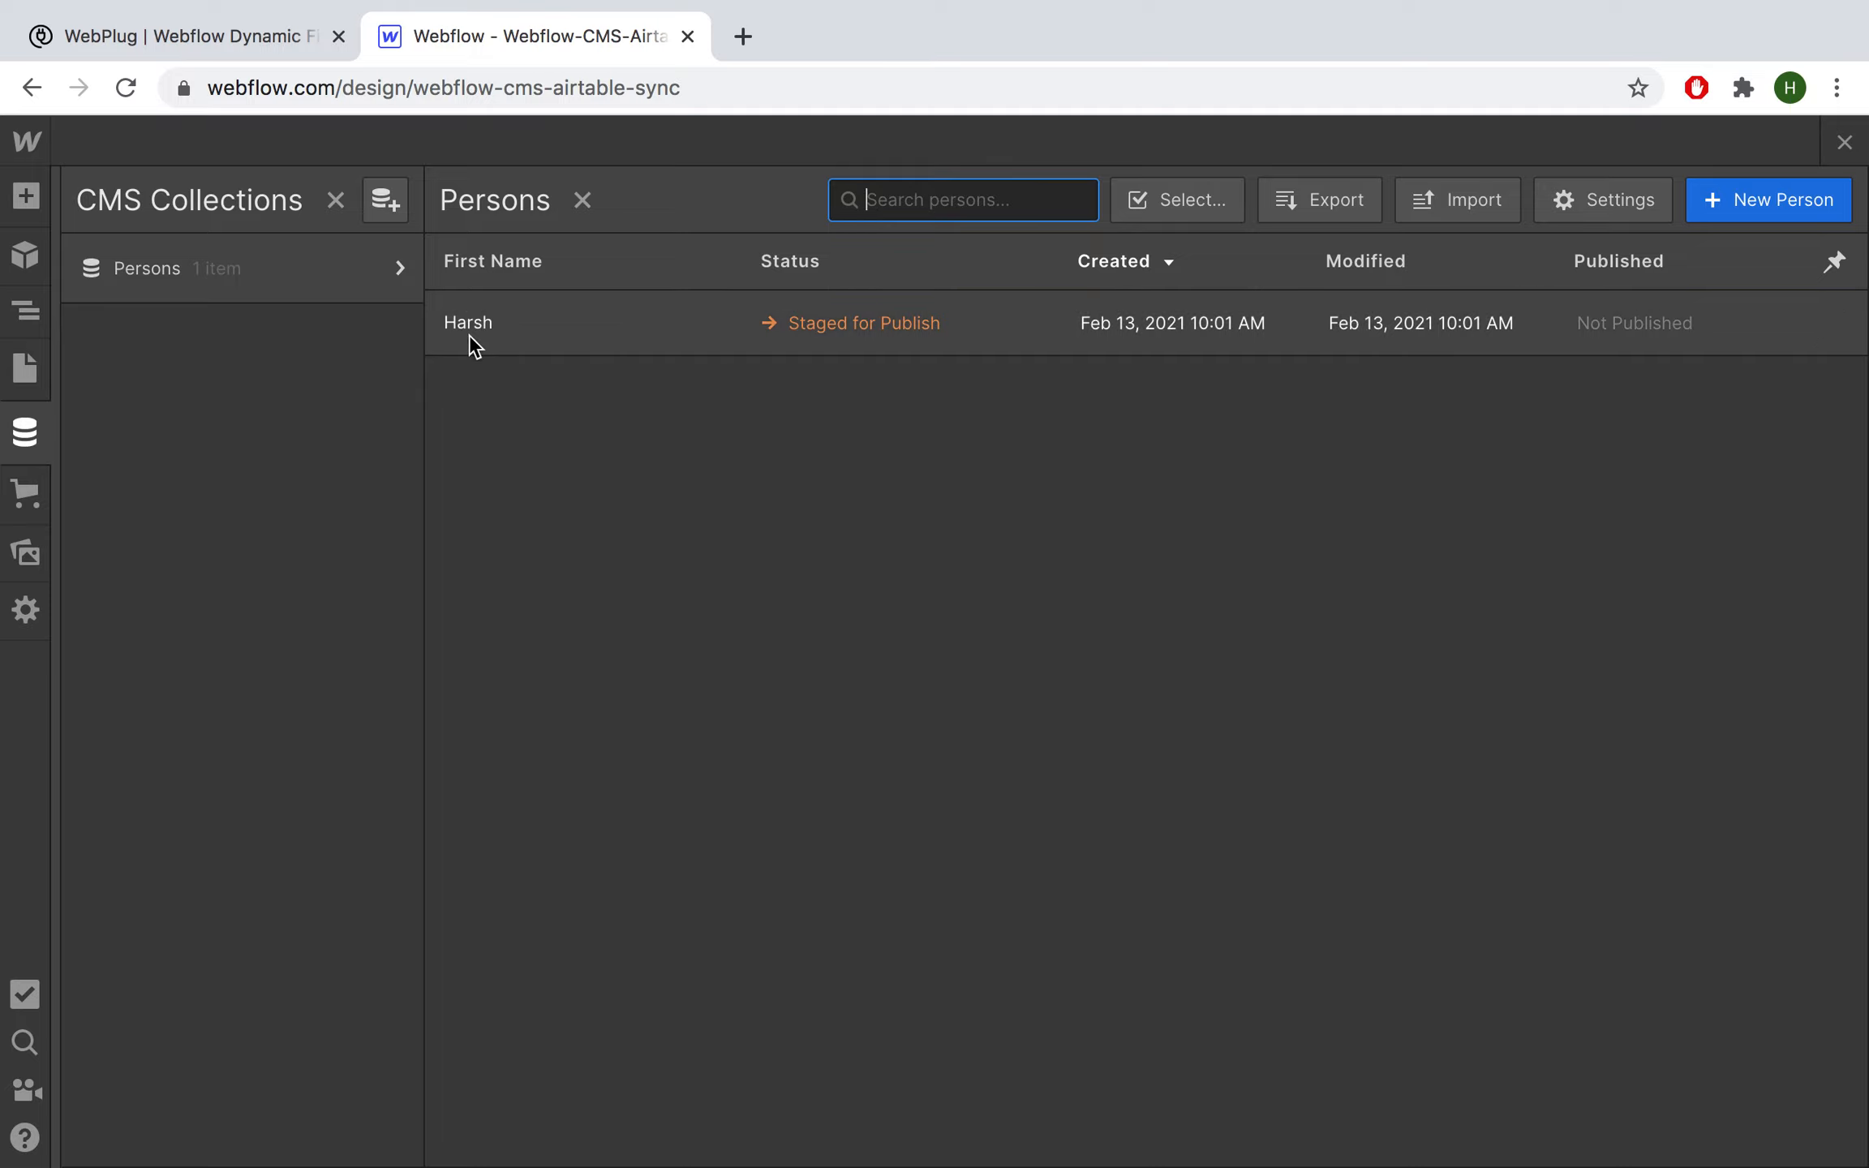
Step: Append 'al' to the record's first name in Airtable's Table 1
{"action": "key", "text": "ctrl+Right"}
{"action": "left_click", "coordinate": [181, 50]}
{"action": "double_click", "coordinate": [1048, 409]}
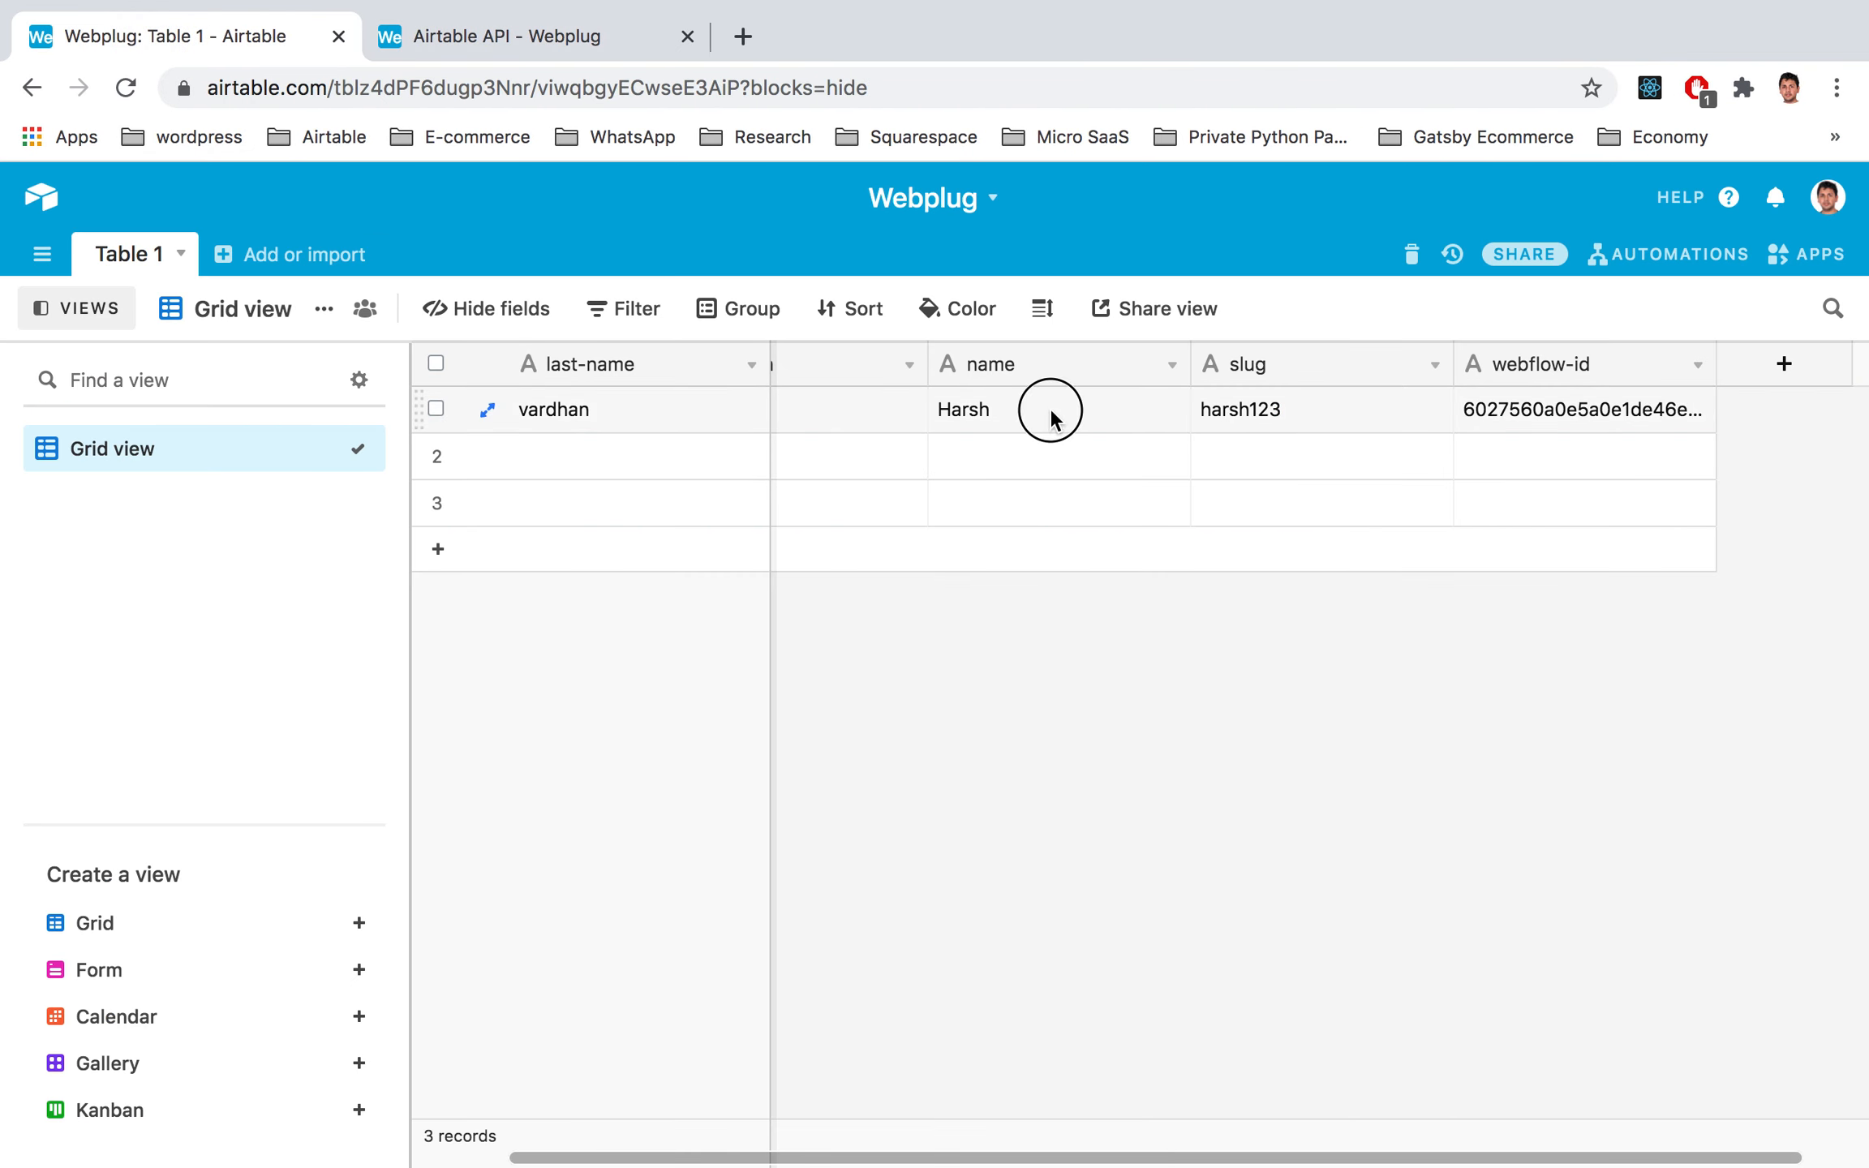
{"action": "type", "text": "al"}
{"action": "key", "text": "Return"}
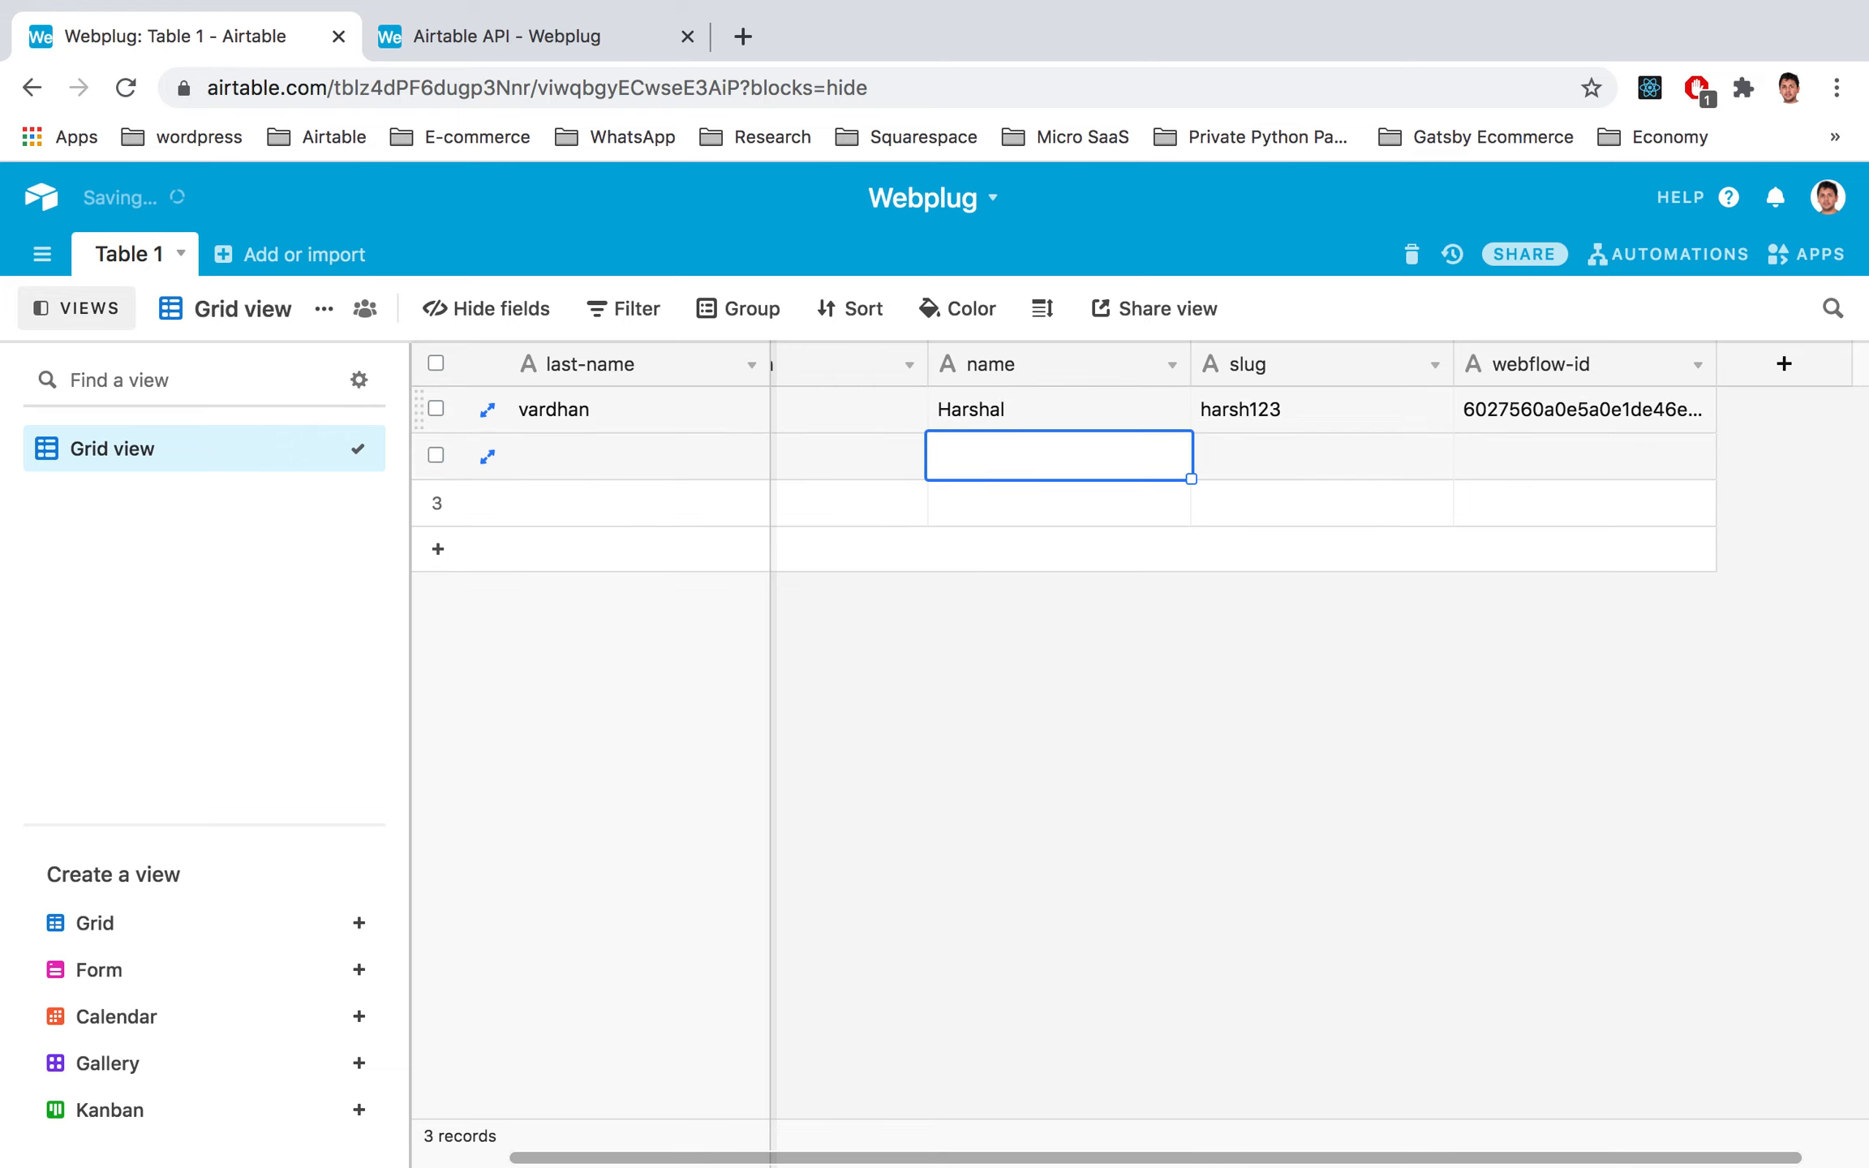
{"action": "key", "text": "ctrl+Left"}
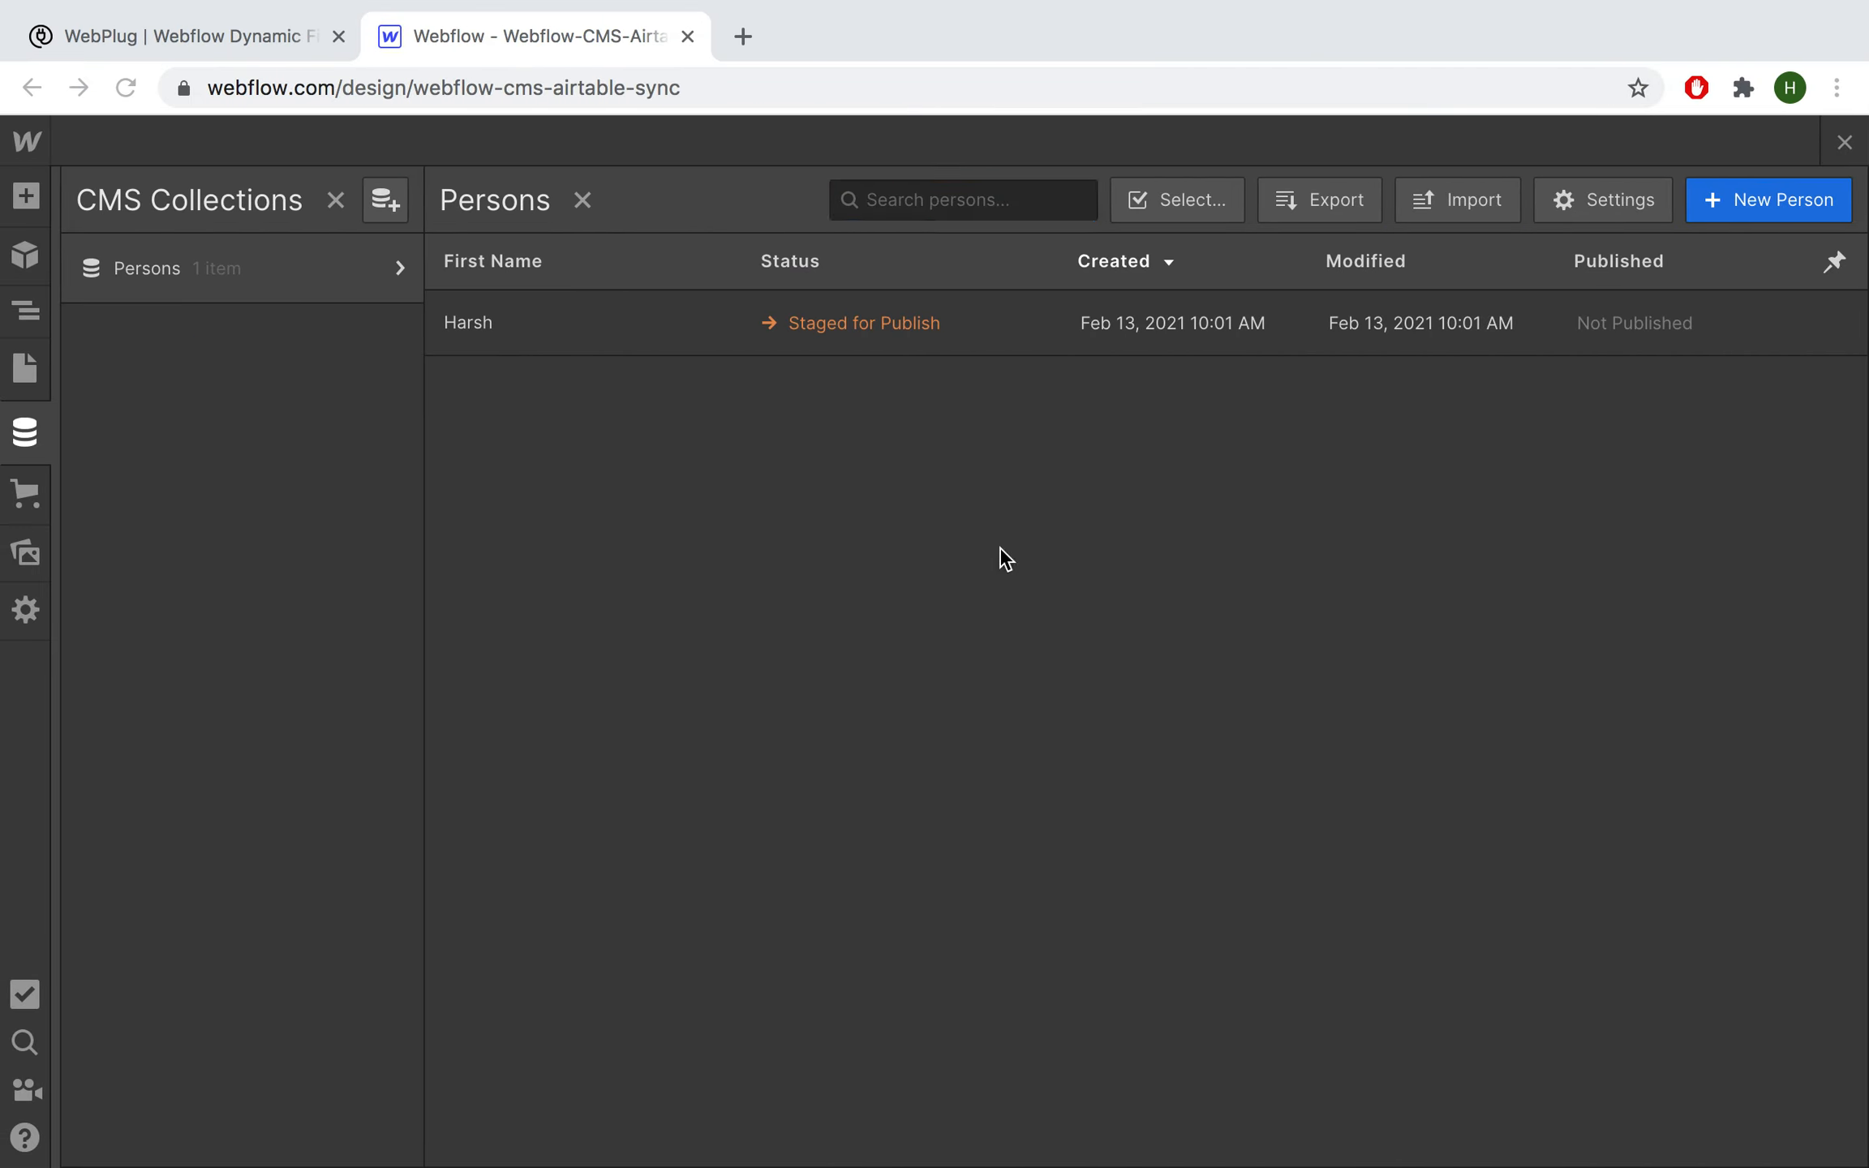
{"action": "left_click", "coordinate": [252, 30]}
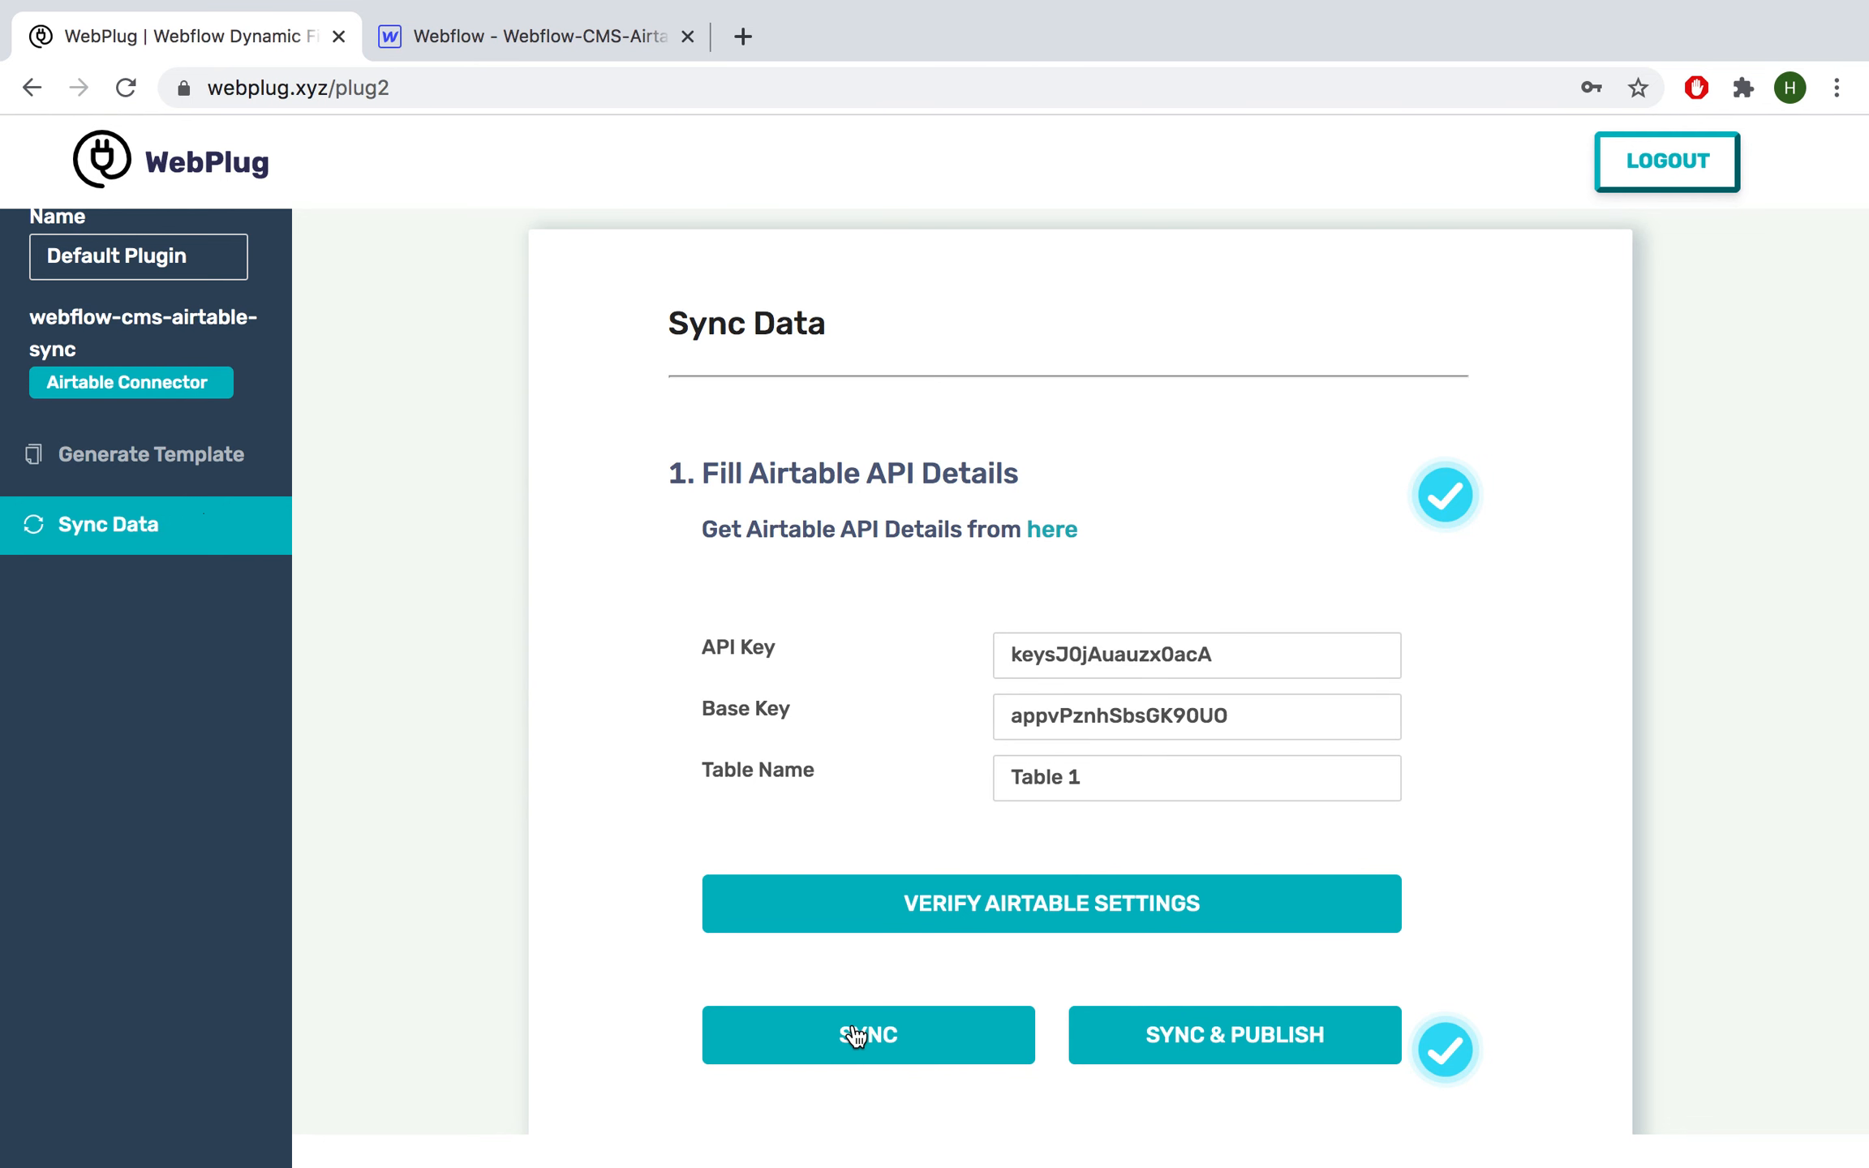
{"action": "left_click", "coordinate": [856, 1041]}
{"action": "left_click", "coordinate": [402, 34]}
{"action": "left_click", "coordinate": [347, 89]}
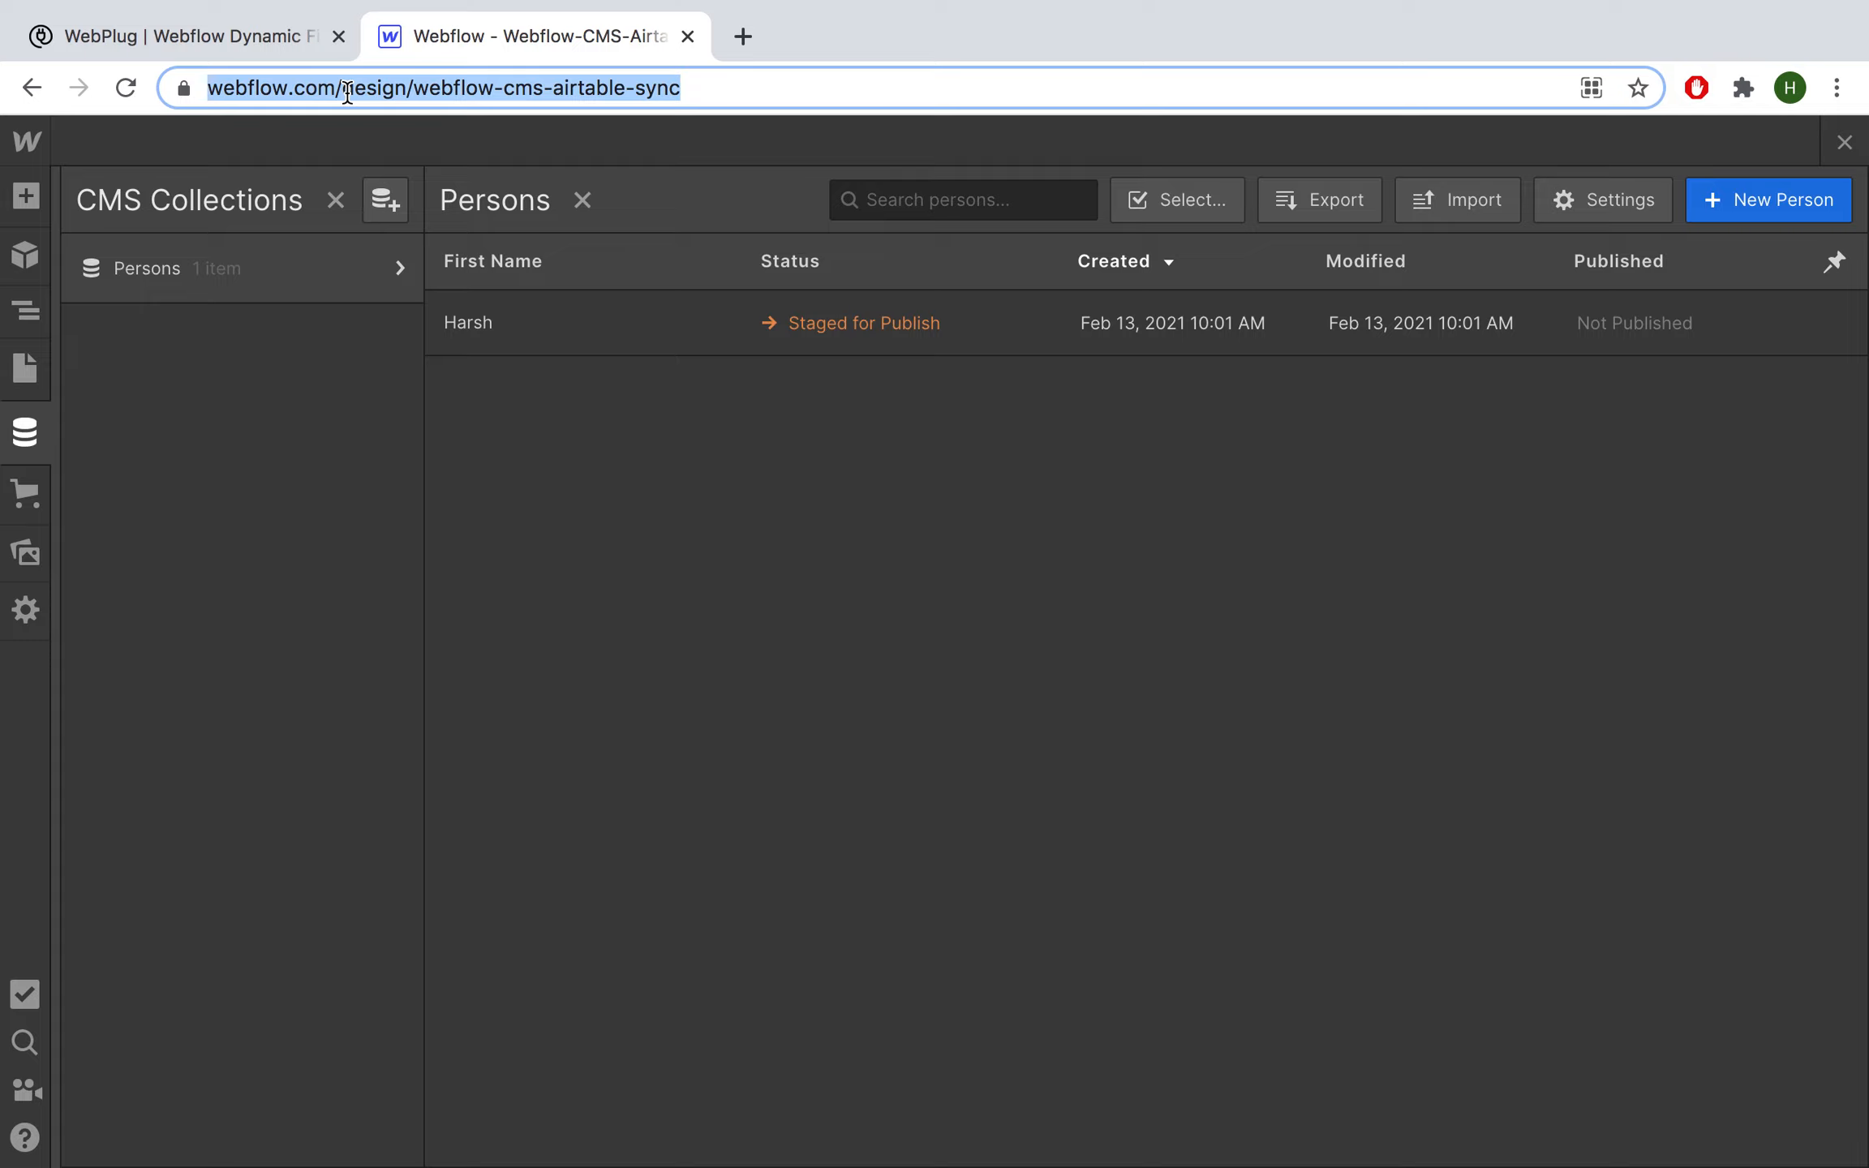
{"action": "key", "text": "Return"}
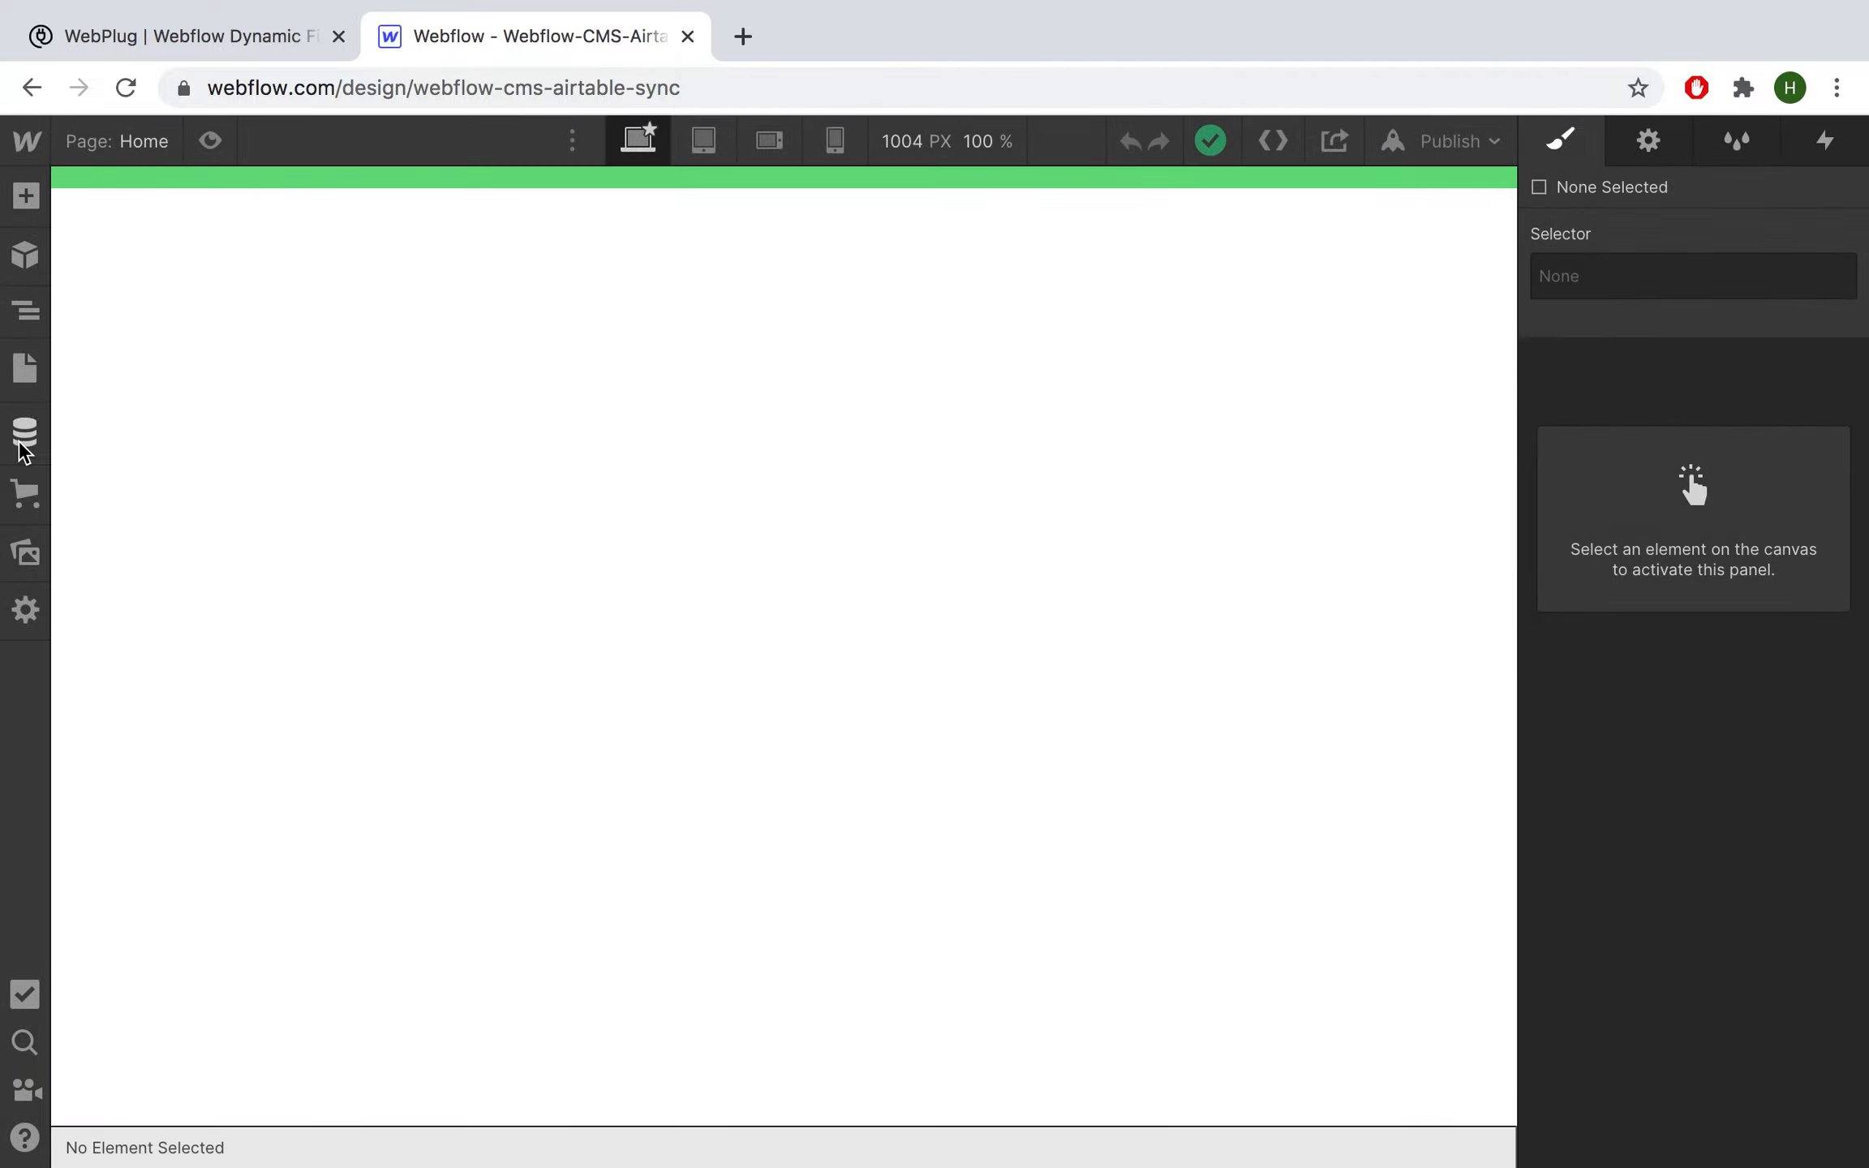
{"action": "left_click", "coordinate": [23, 442]}
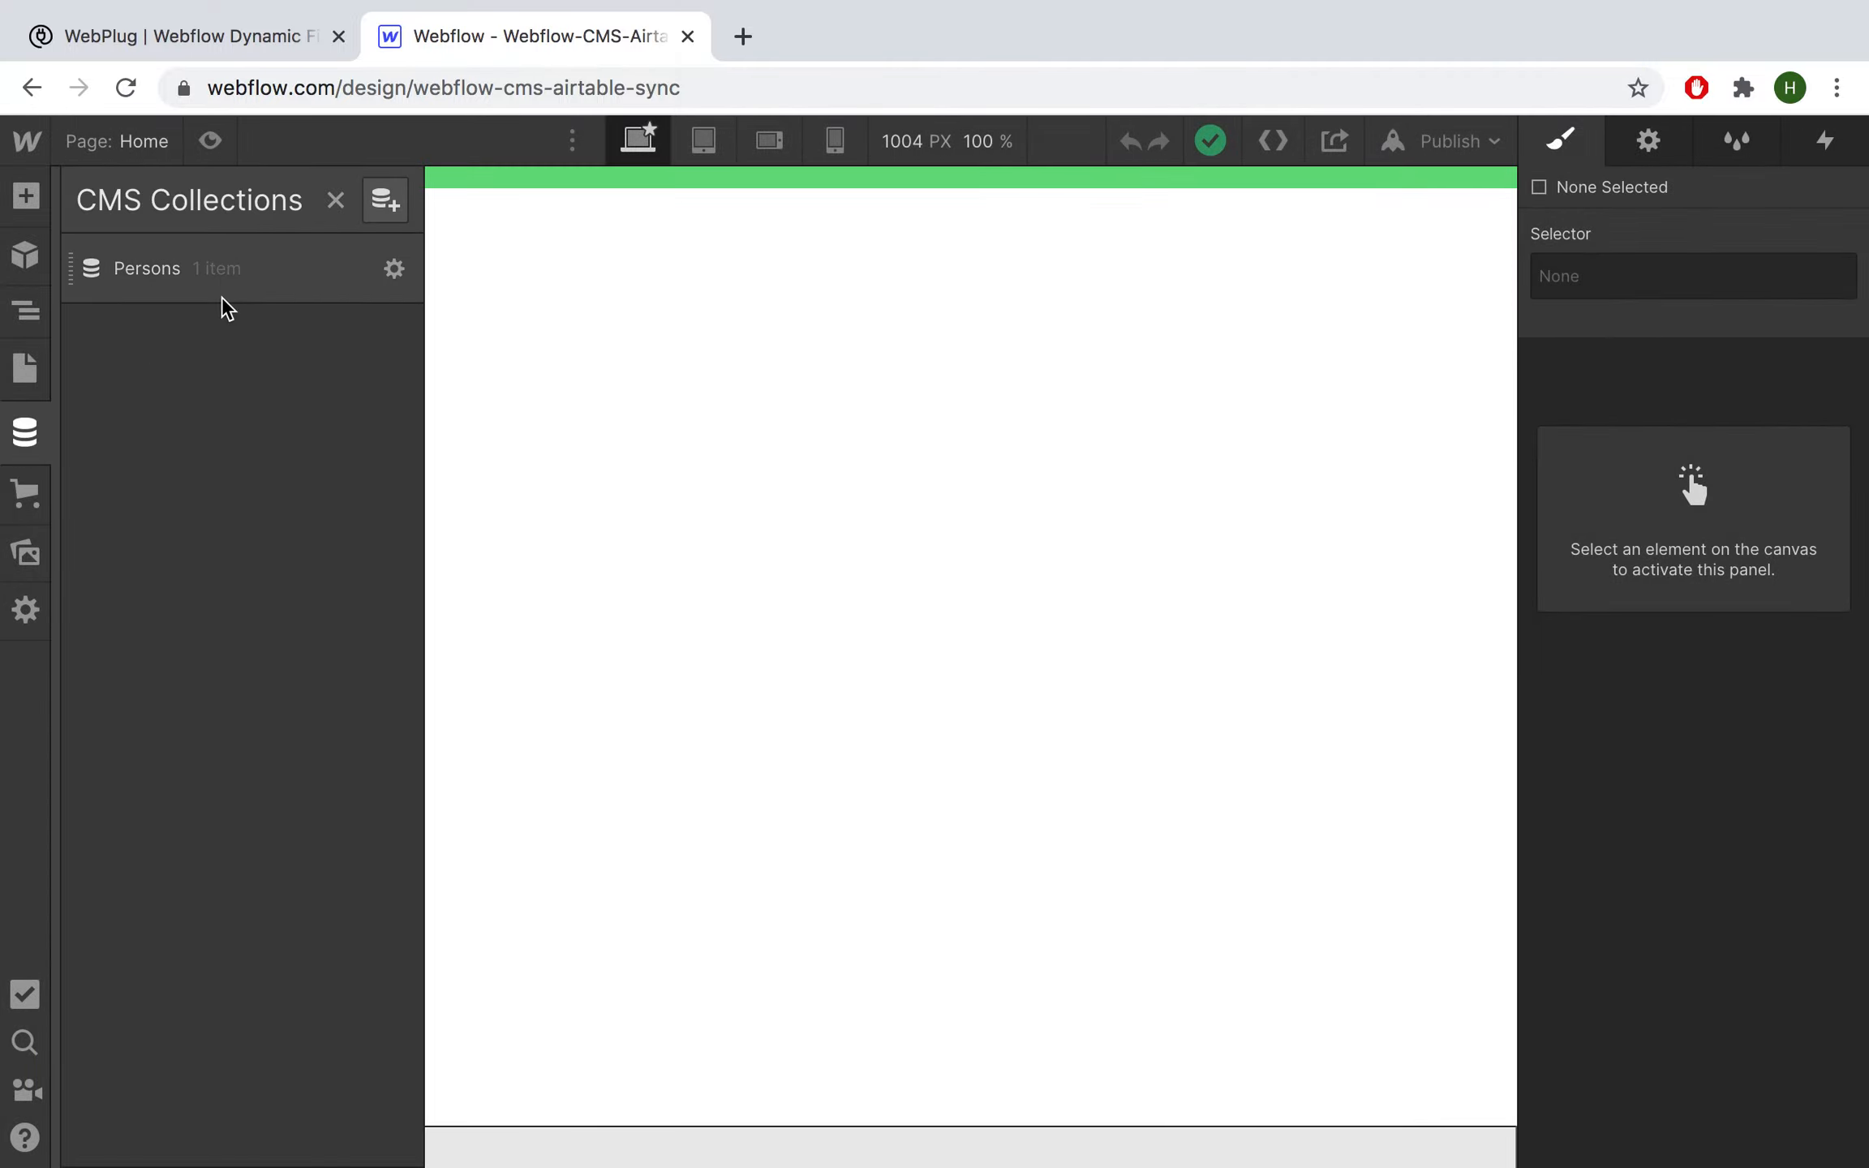
{"action": "left_click", "coordinate": [204, 271]}
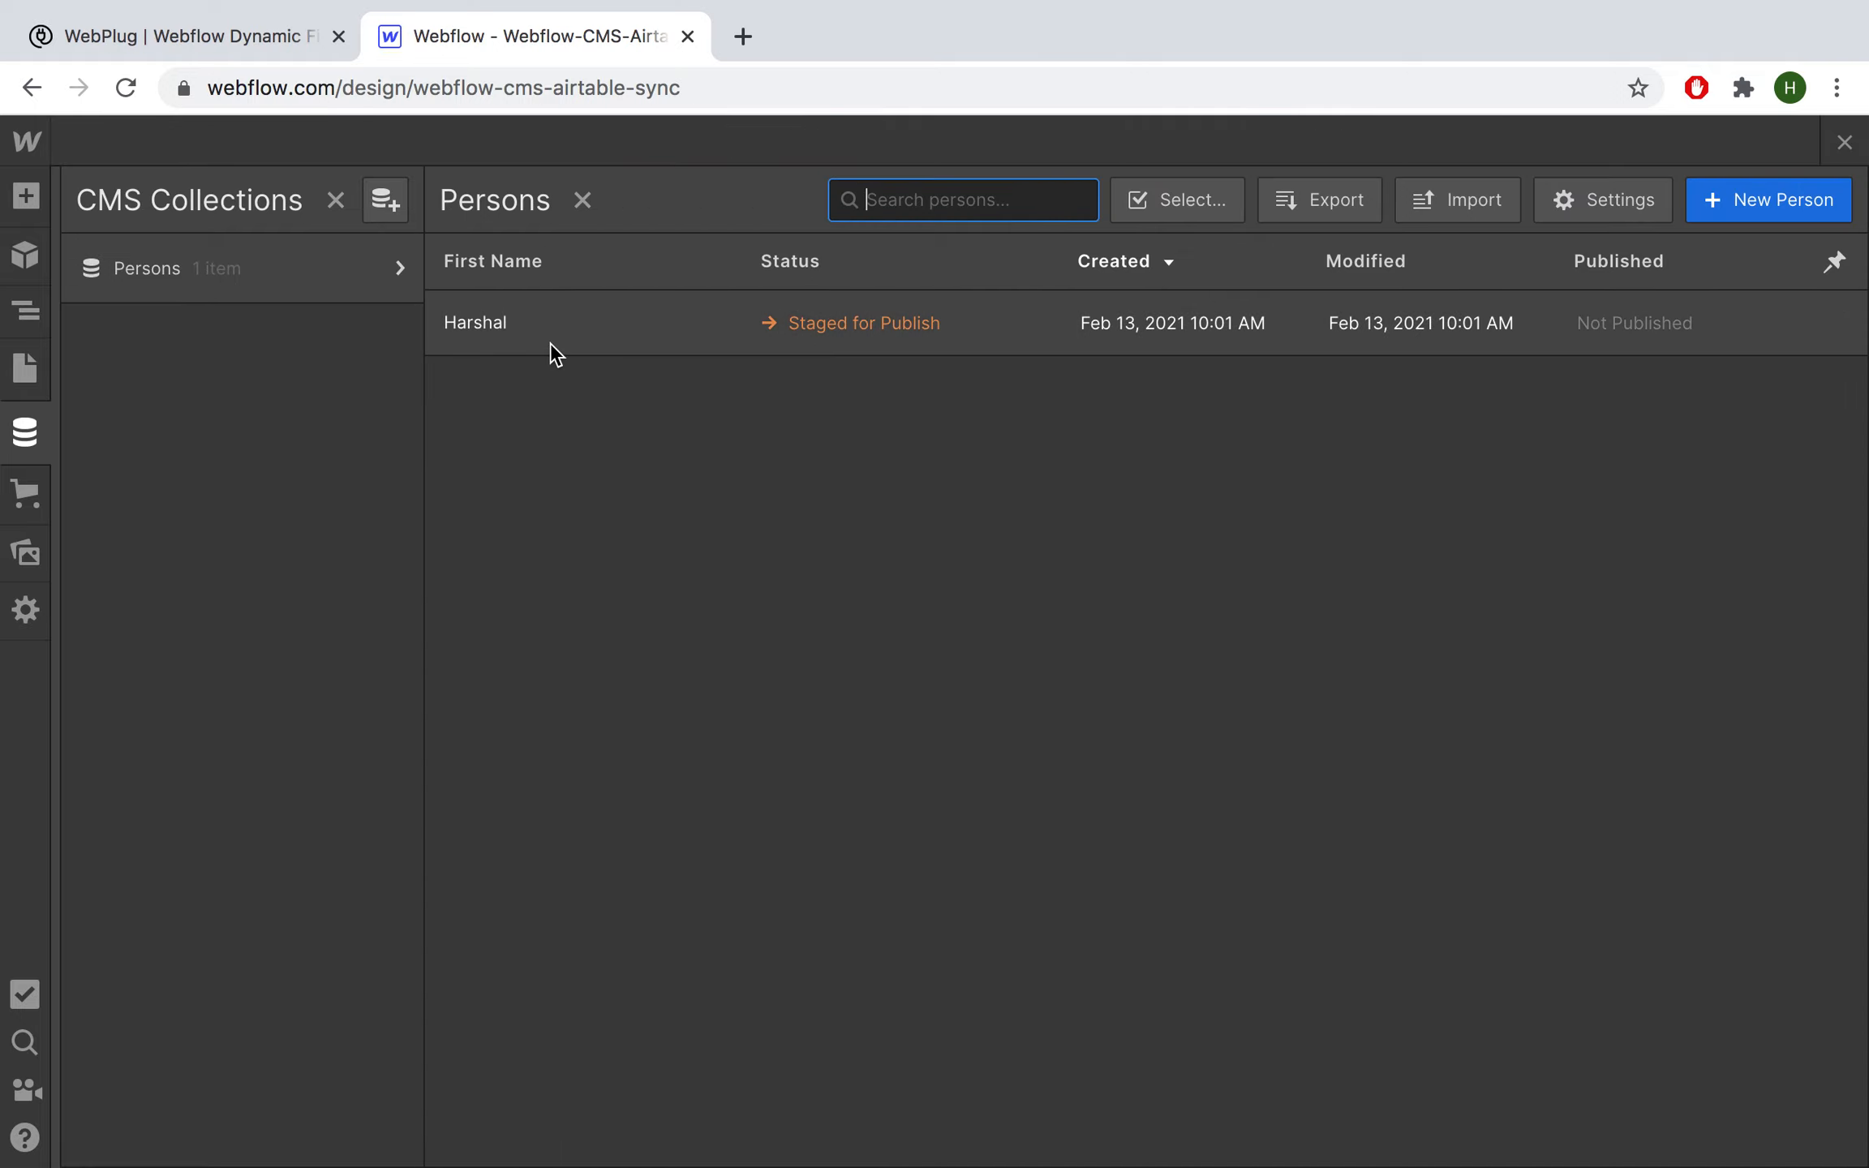